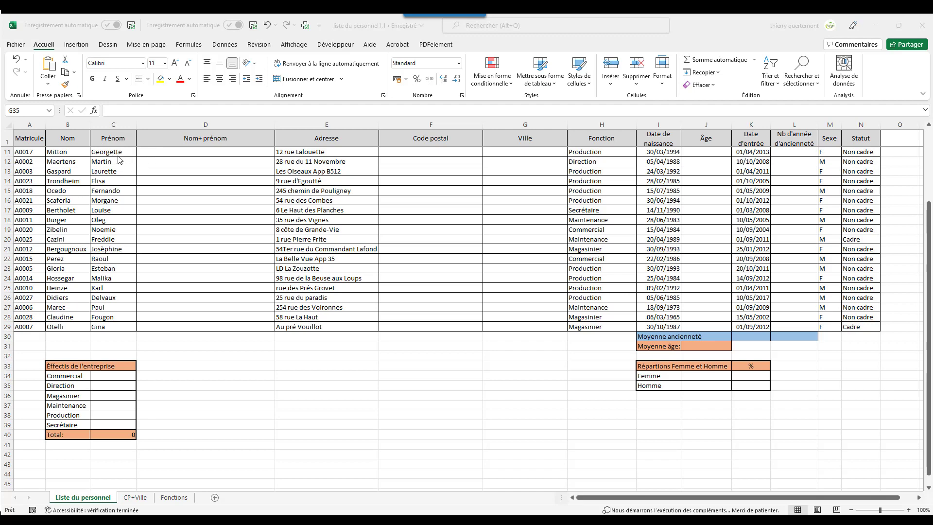
Step: Enter =CONCATENER(B11;C11) in cell D11 to join the surname and first name of row 11
left_click(160, 153)
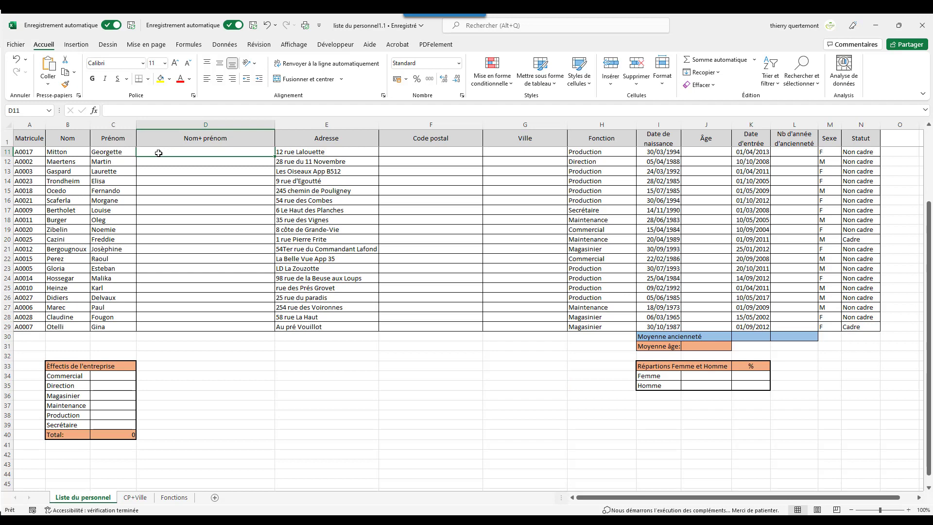
type("+")
key("BackSpace")
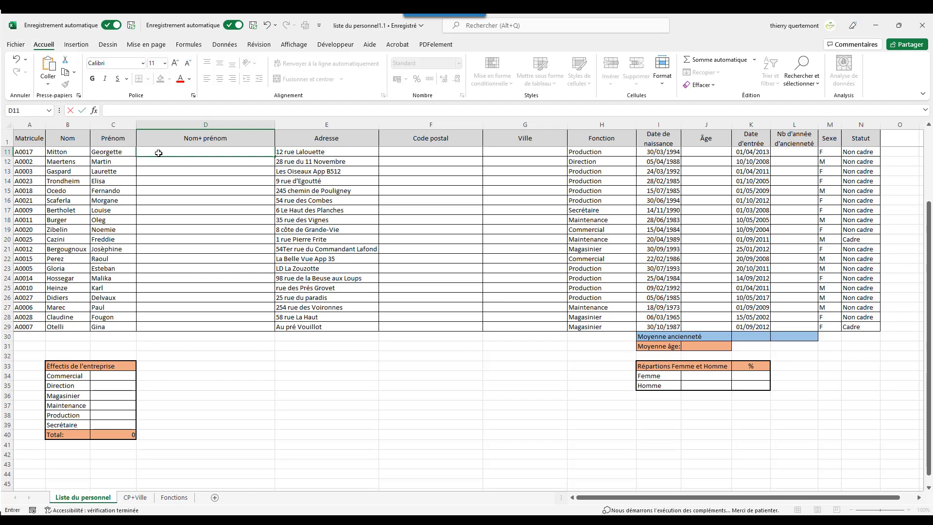
key("Caps_Lock")
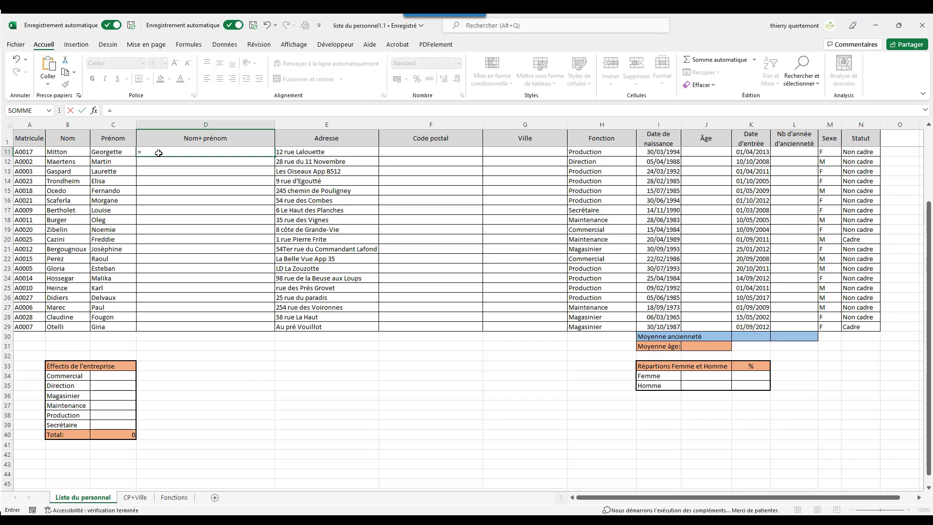
type("=con")
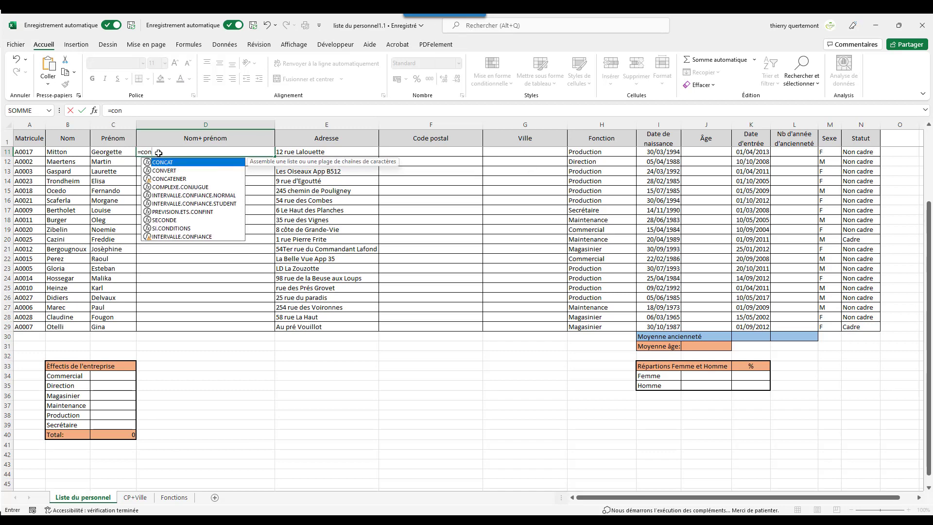
type("ca")
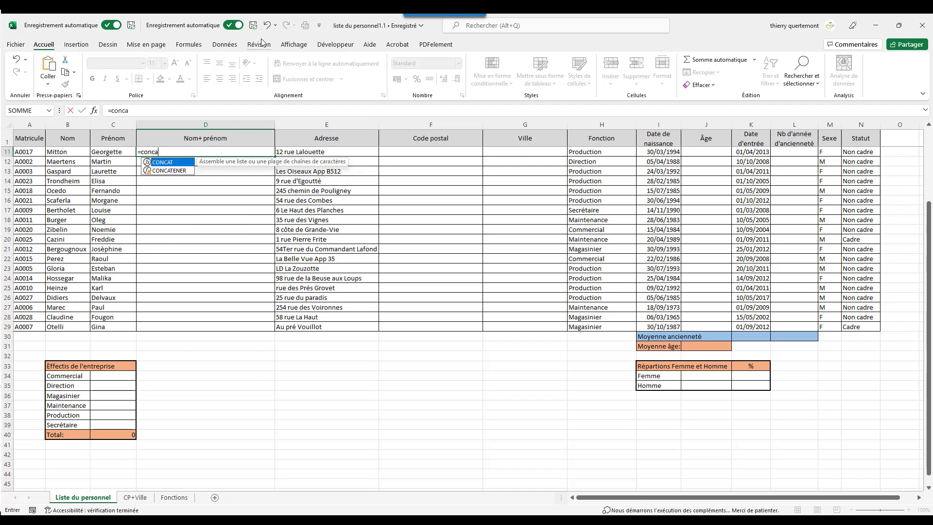
left_click(173, 172)
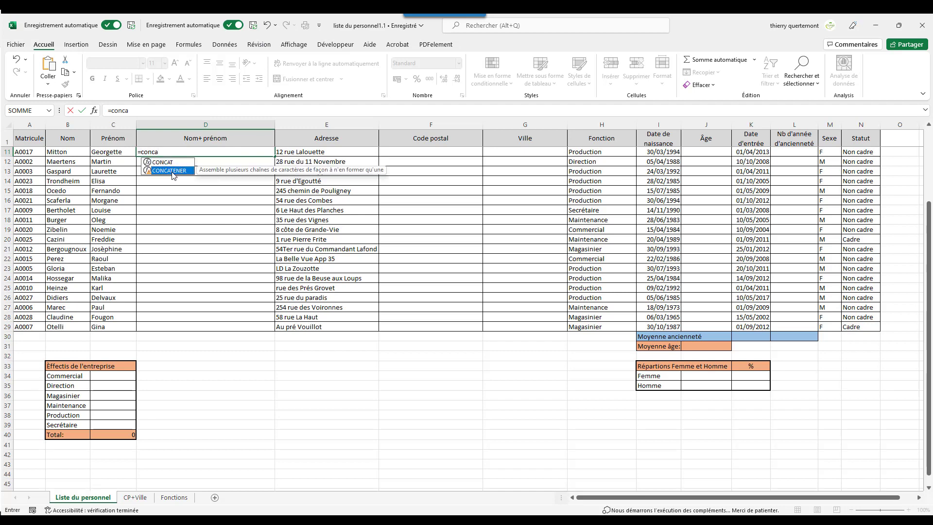
double_click(172, 171)
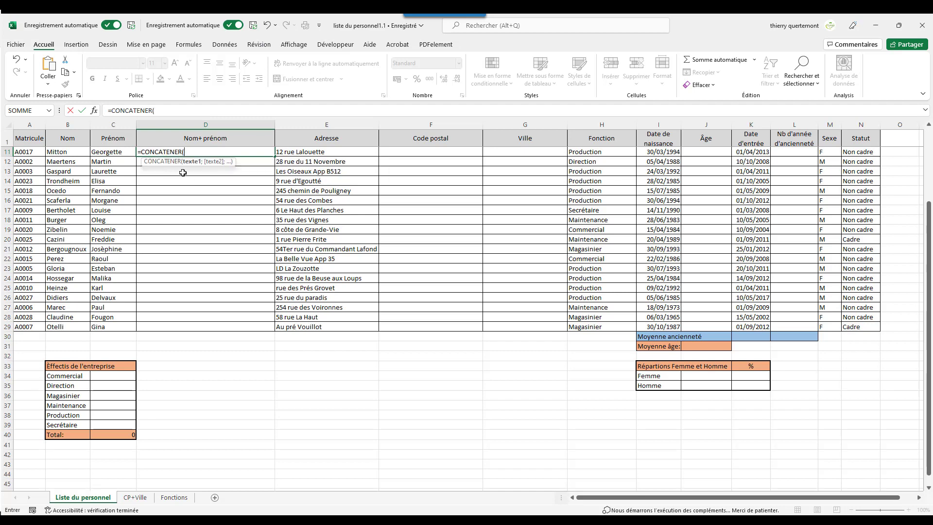
left_click(68, 153)
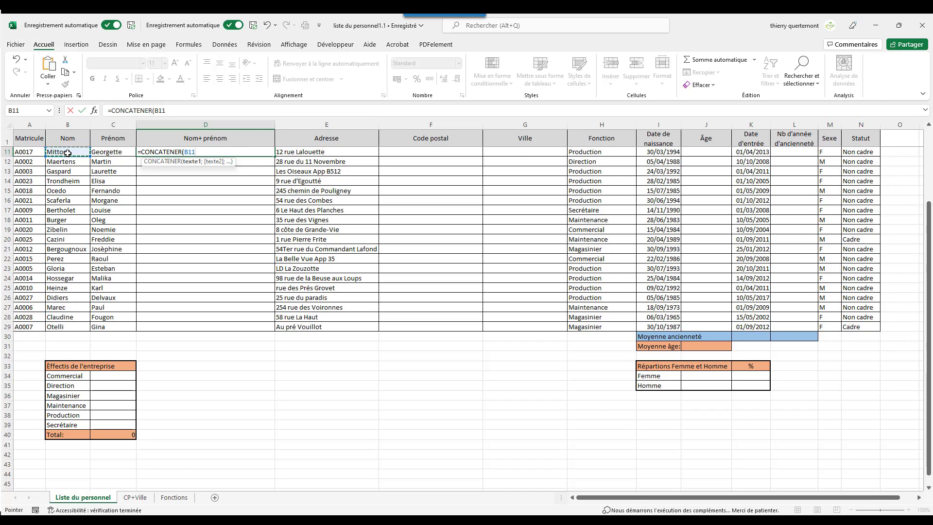
type(";")
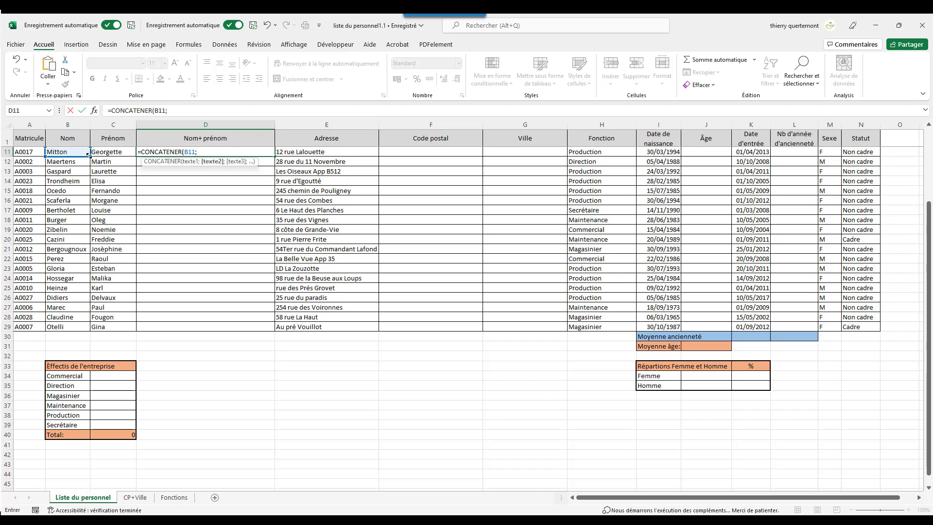
left_click(106, 153)
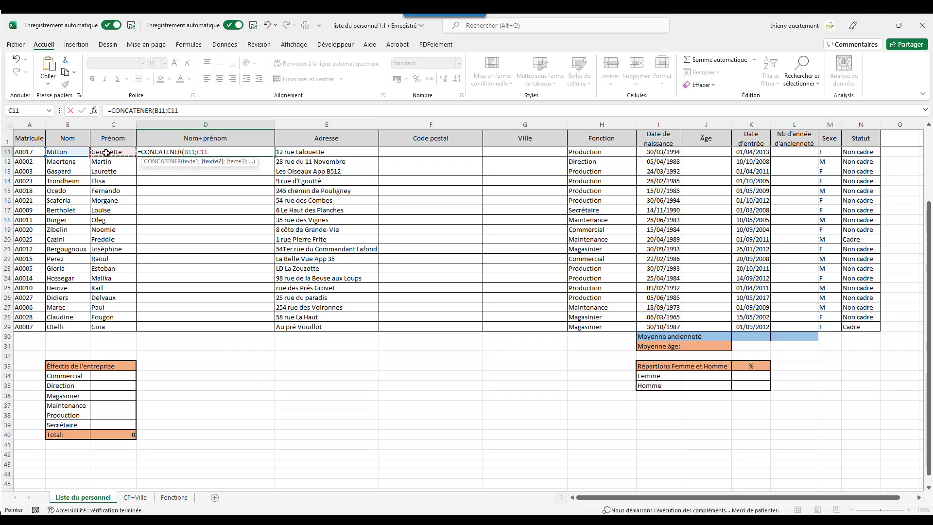
type(")")
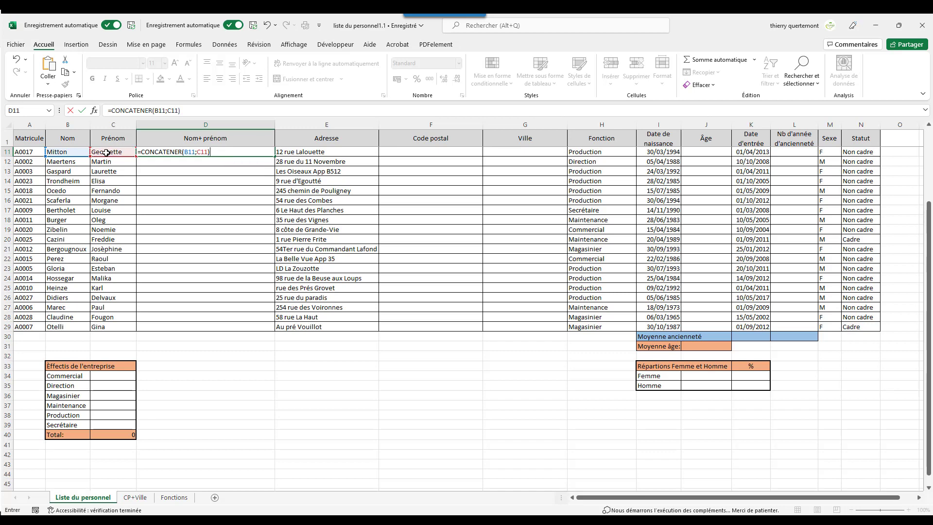
key("Return")
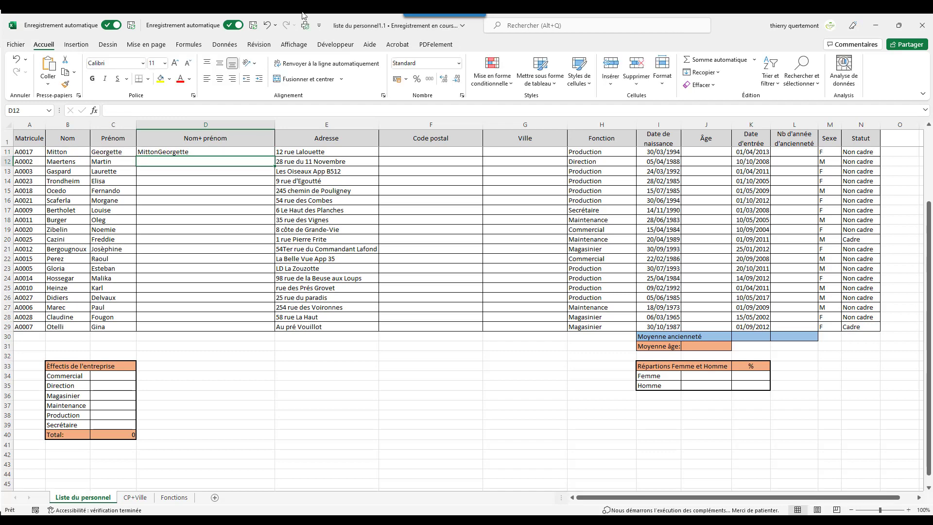
Step: Edit the D11 formula to insert a space between the two names: =CONCATENER(B11;" ";C11)
left_click(163, 153)
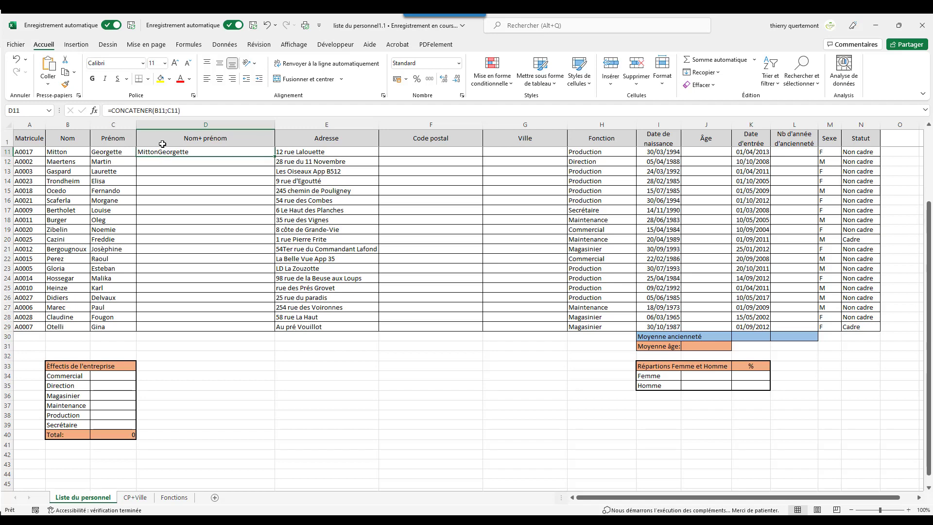
left_click(174, 111)
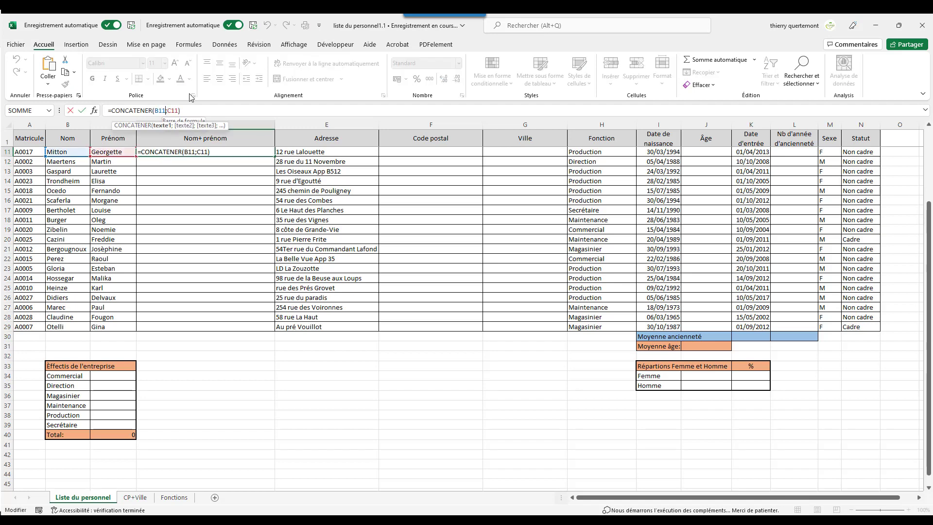
left_click(169, 112)
type("\"")
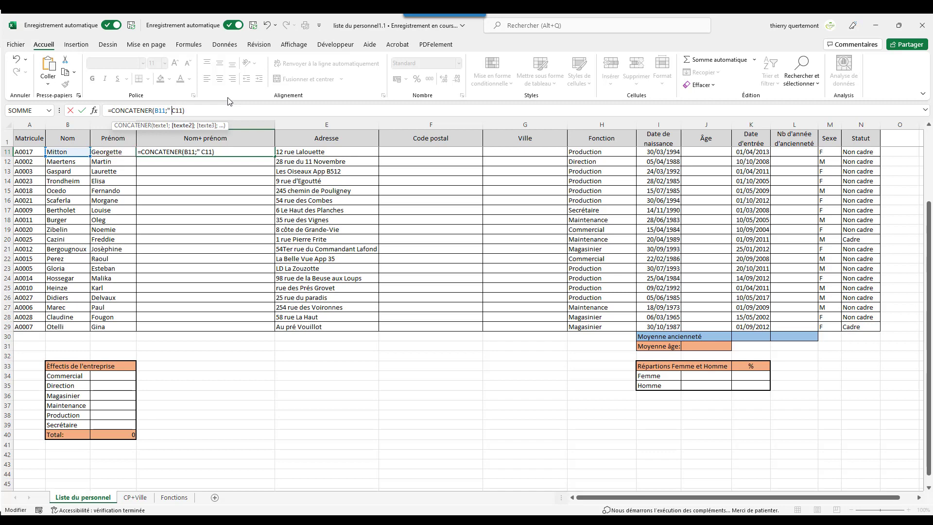
type(" \";")
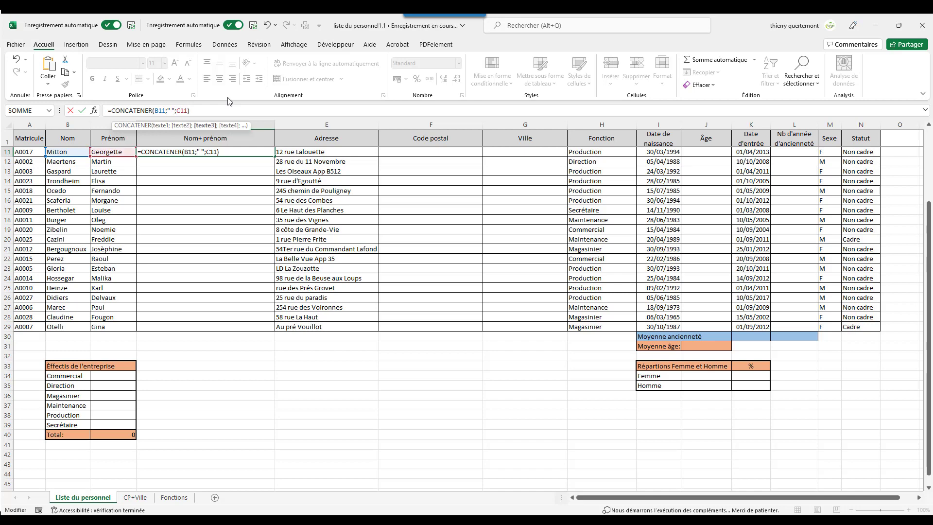
left_click(200, 110)
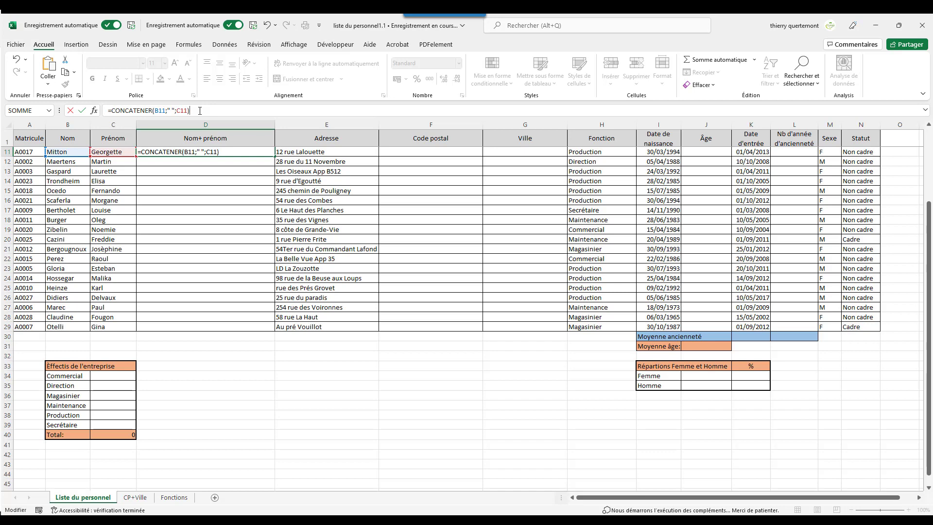
key("Return")
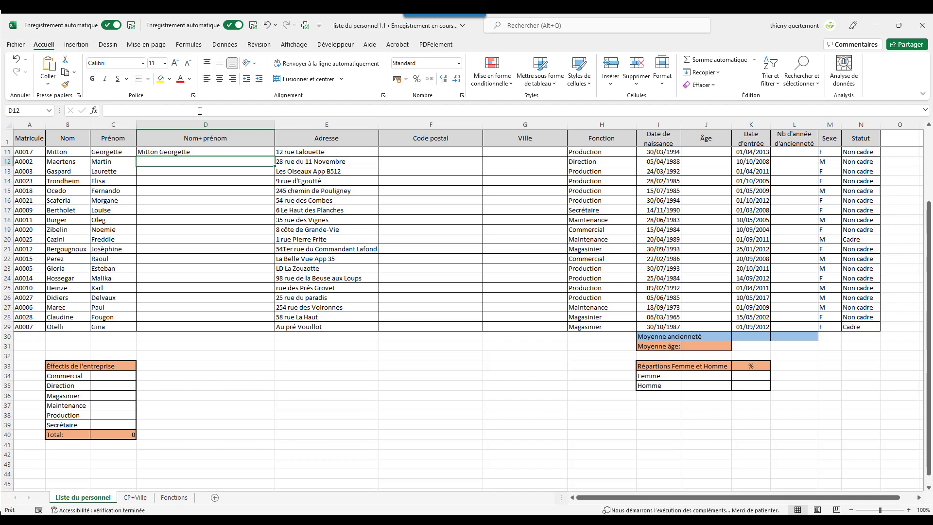
Step: Centre the content of D11 horizontally and fill its formula down the Nom+ prénom column to D29
left_click(204, 151)
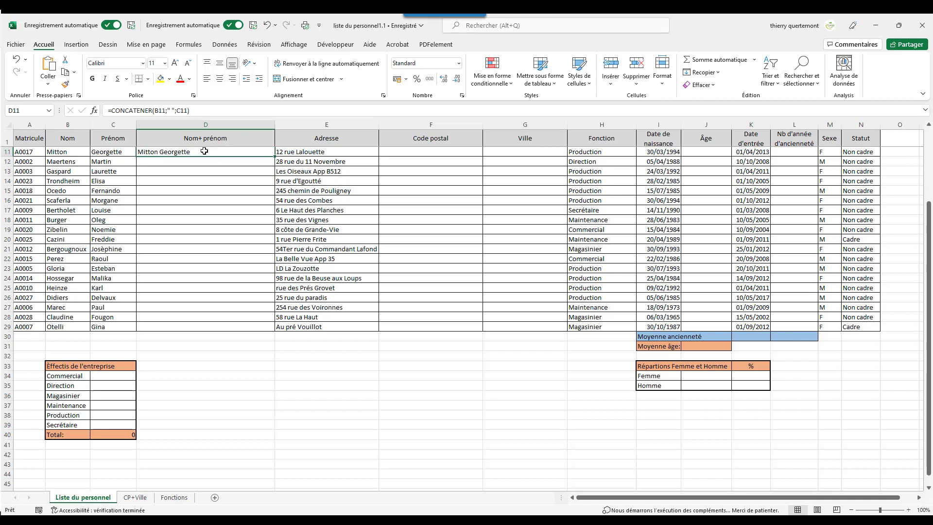
left_click(220, 79)
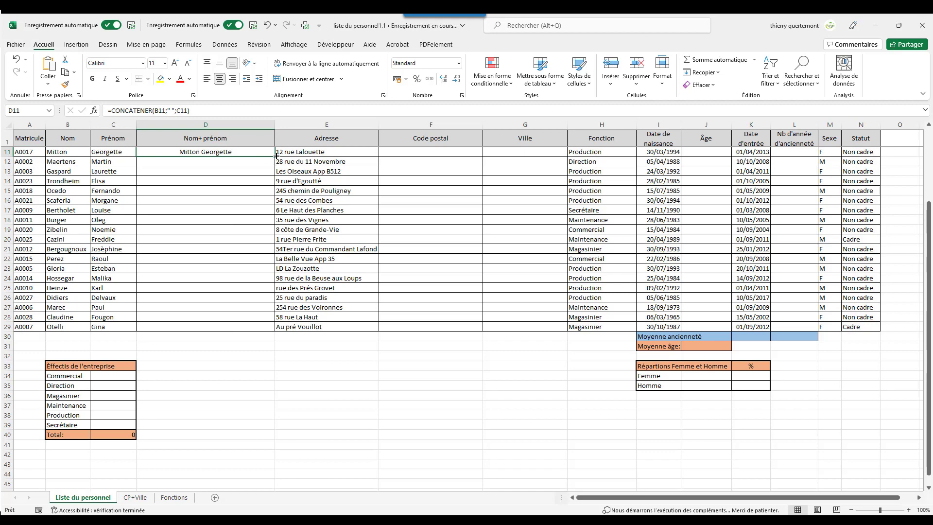
left_click_drag(276, 156, 277, 156)
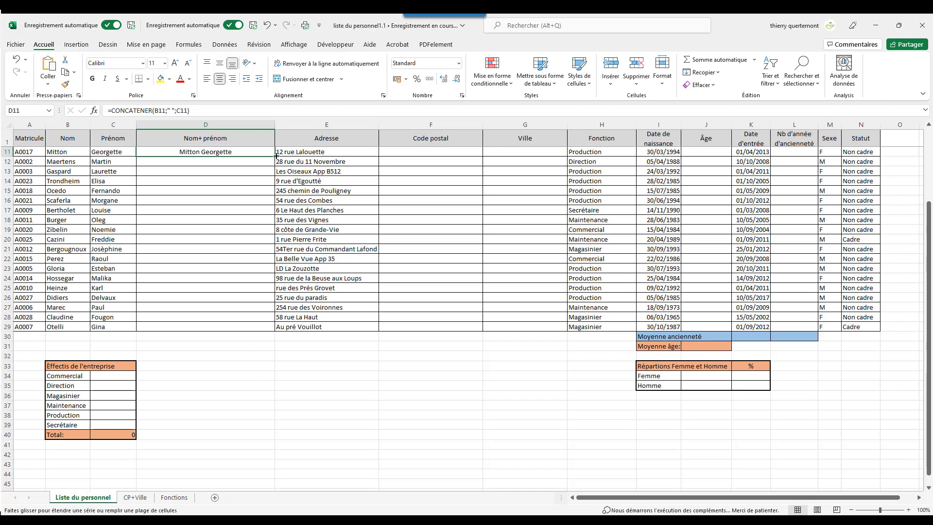
left_click_drag(276, 156, 275, 329)
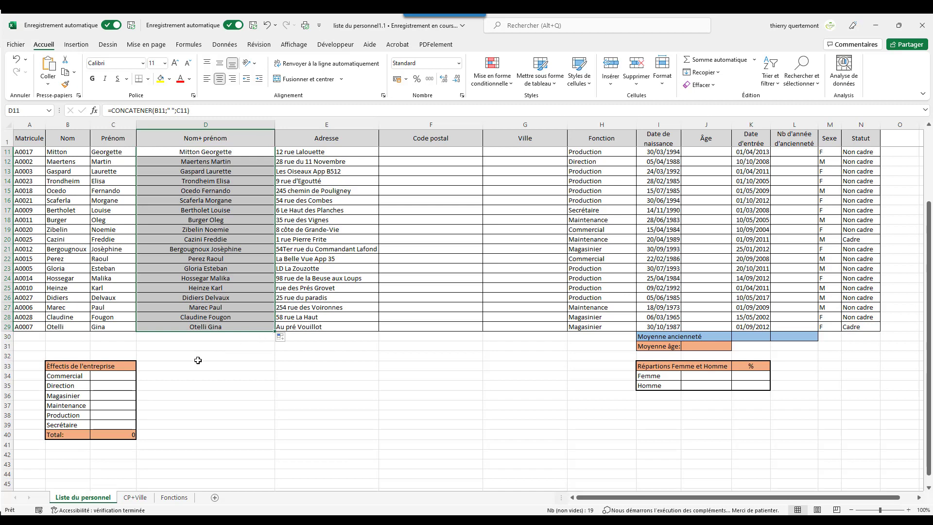
left_click(179, 372)
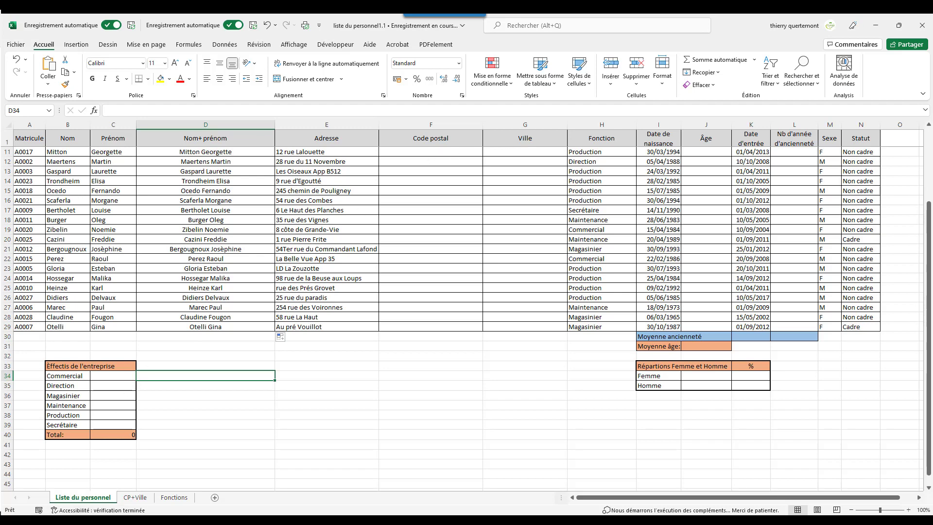
Step: On the CP+Ville sheet, name the range of cities A2:A2758 "ville", leaving out the header
left_click(136, 497)
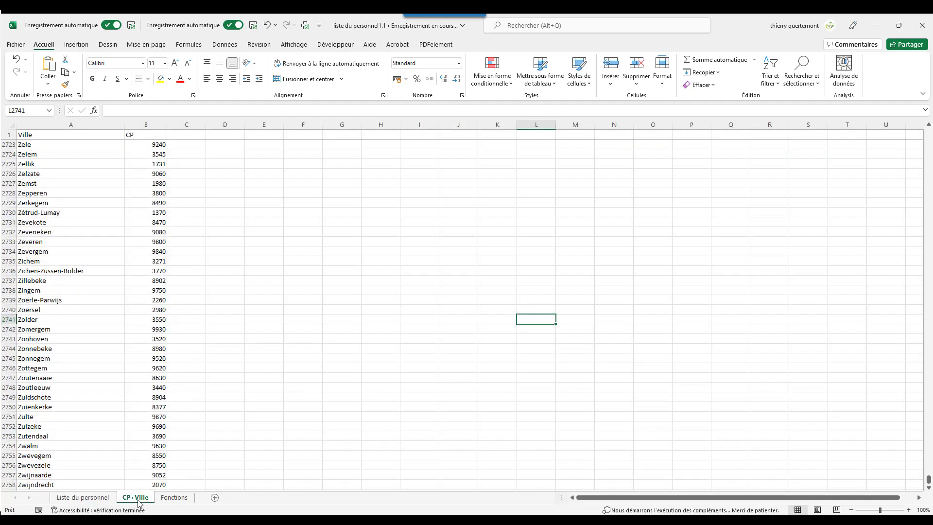
scroll(113, 334, "up", 10)
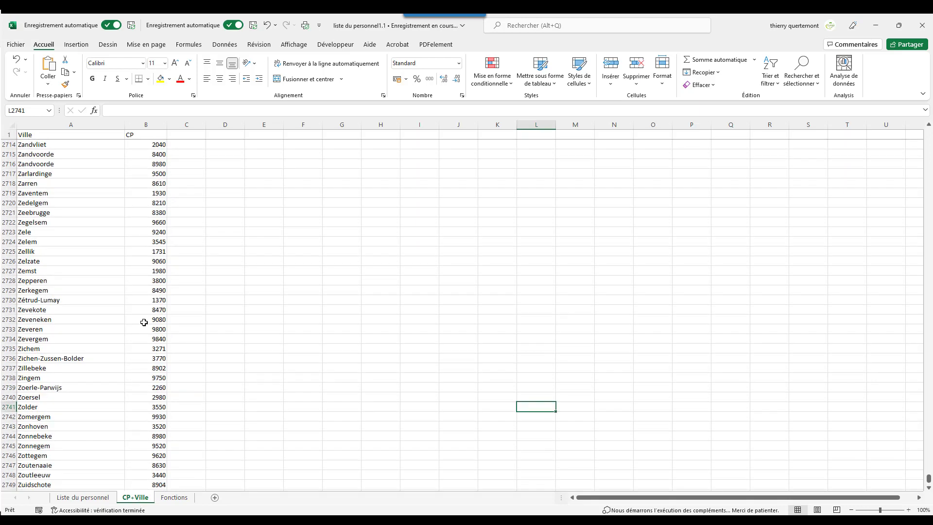
scroll(138, 311, "up", 12)
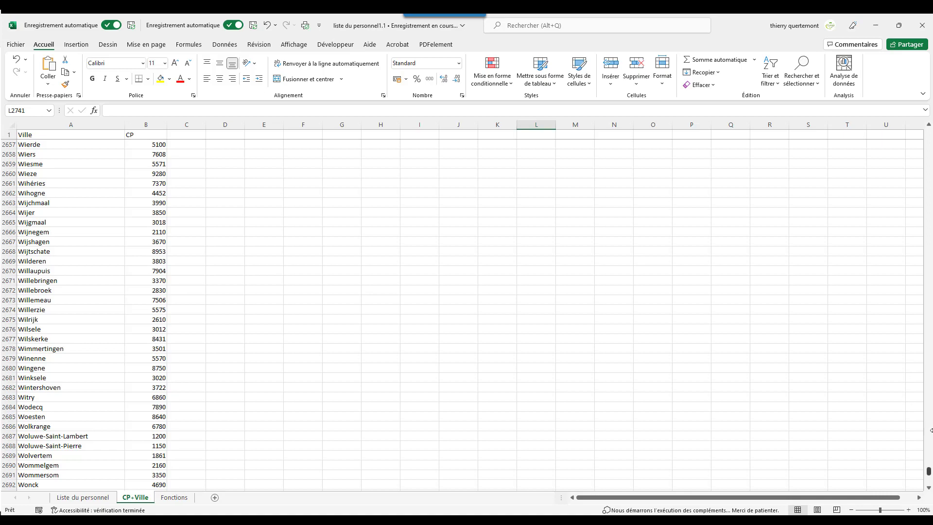
left_click_drag(928, 471, 918, 131)
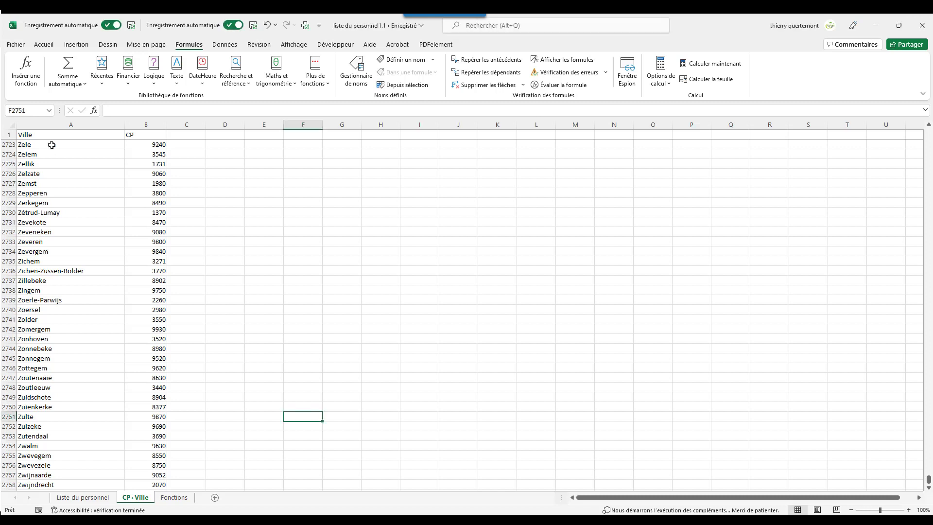
left_click(50, 144)
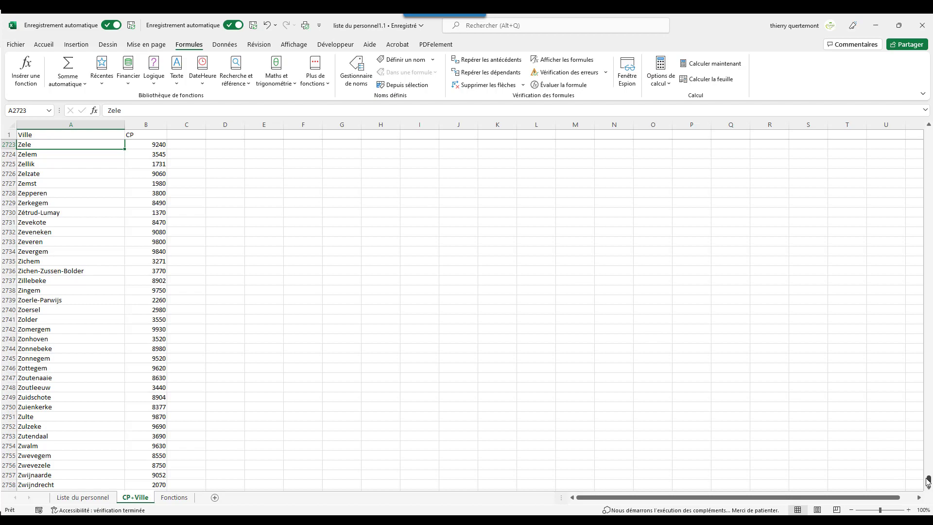
left_click_drag(928, 481, 896, 76)
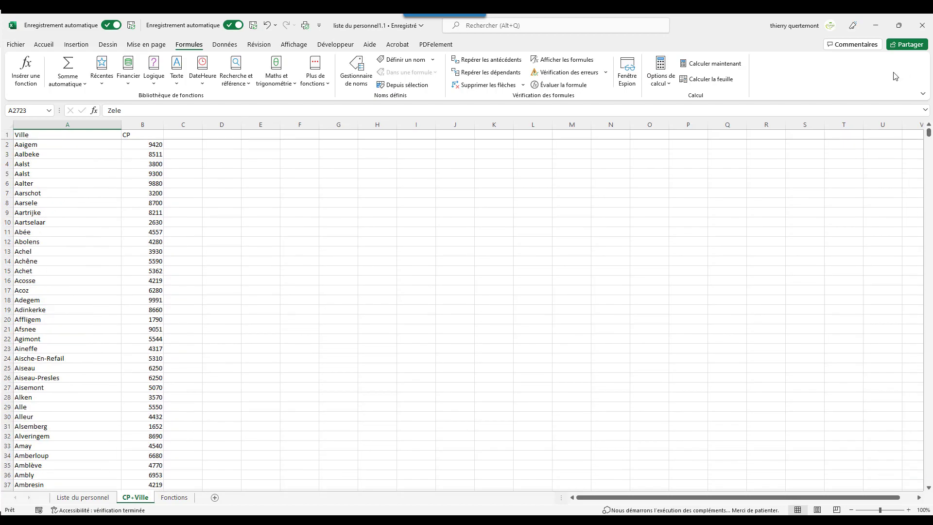
left_click(38, 144)
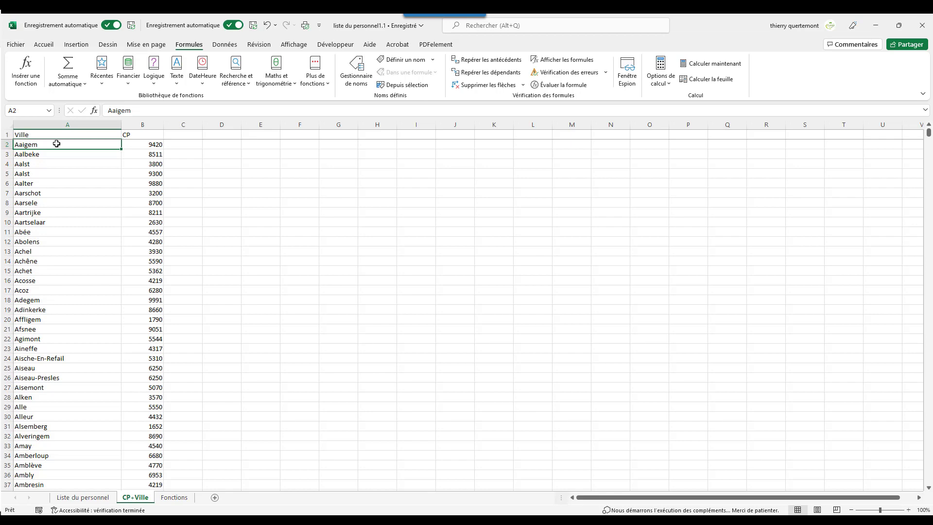
key("ctrl+shift+Down")
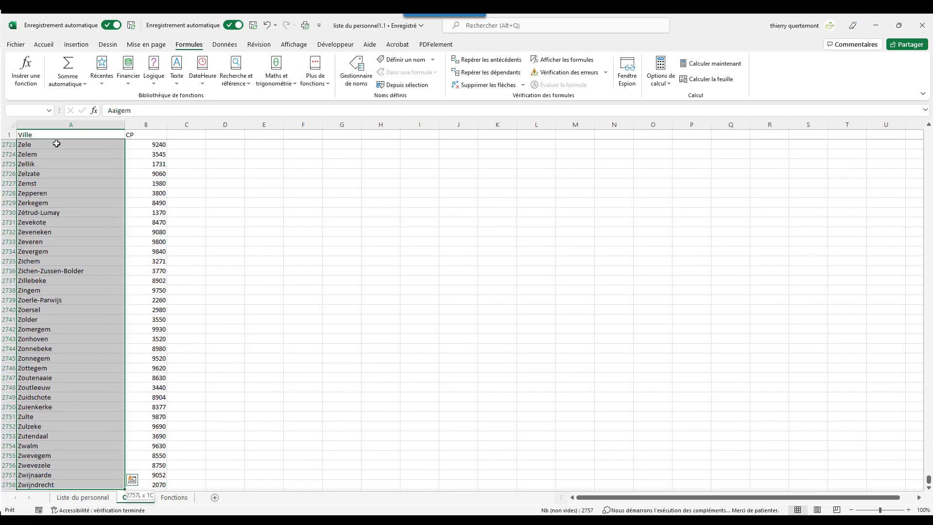
left_click(26, 111)
type("ville")
key("Return")
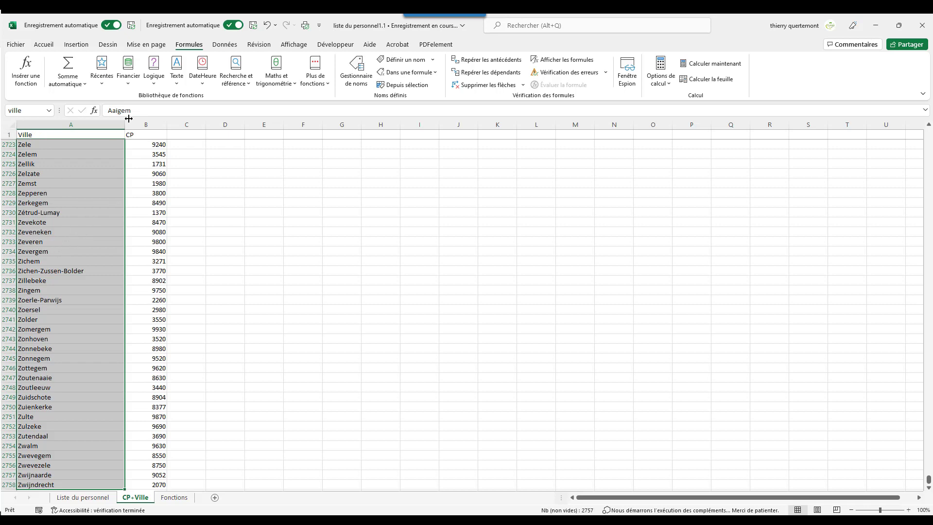
Step: On the Liste du personnel sheet, add data validation to G2 allowing a list with the source =ville
left_click(99, 499)
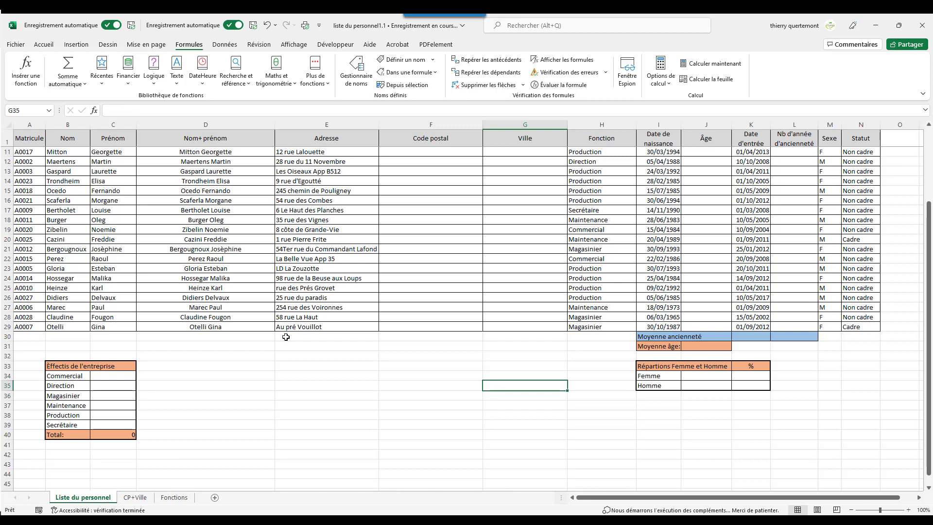
left_click(523, 150)
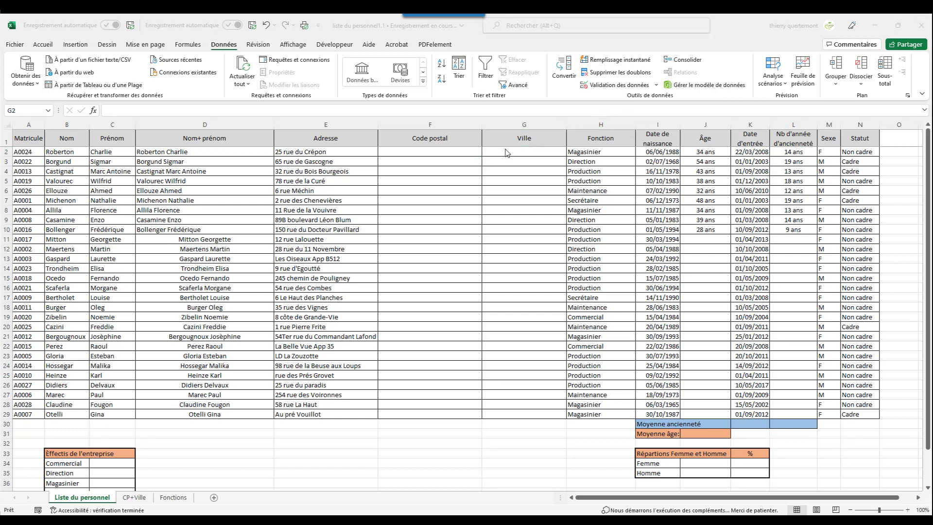
left_click(502, 156)
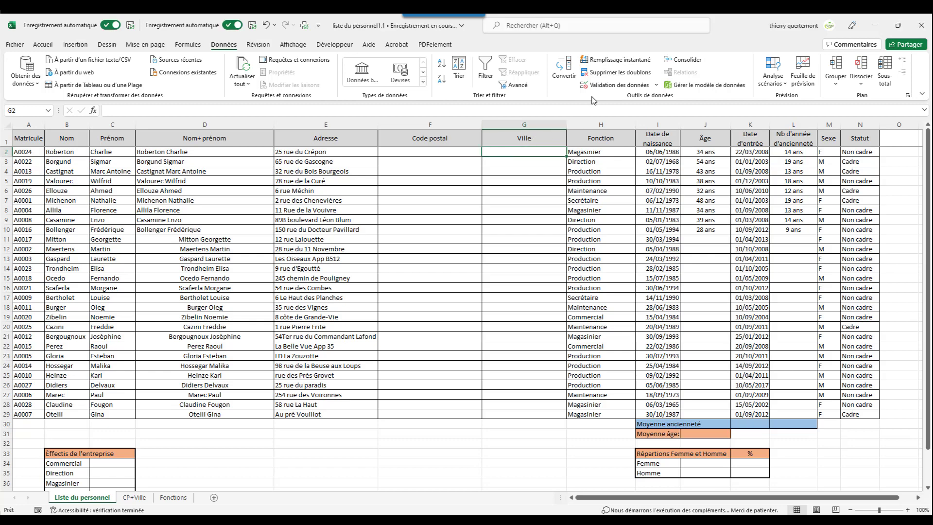
left_click(615, 85)
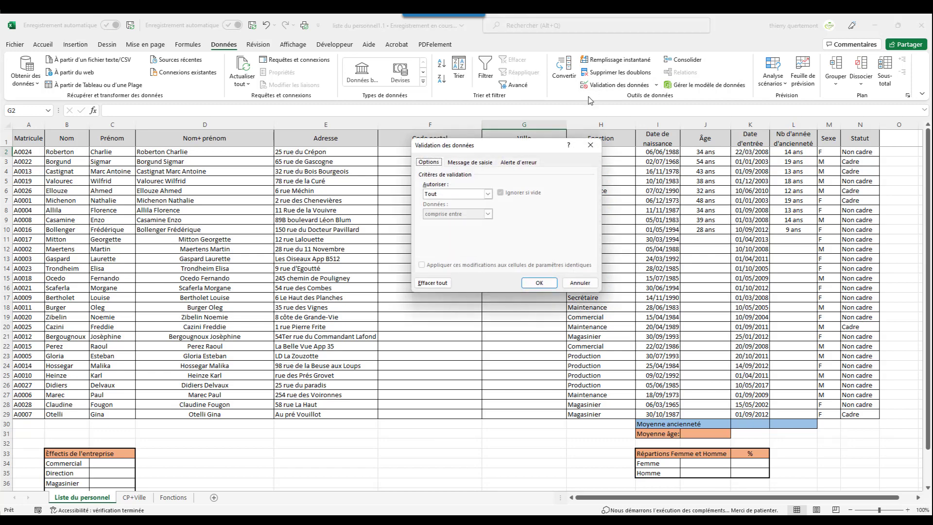
left_click(488, 194)
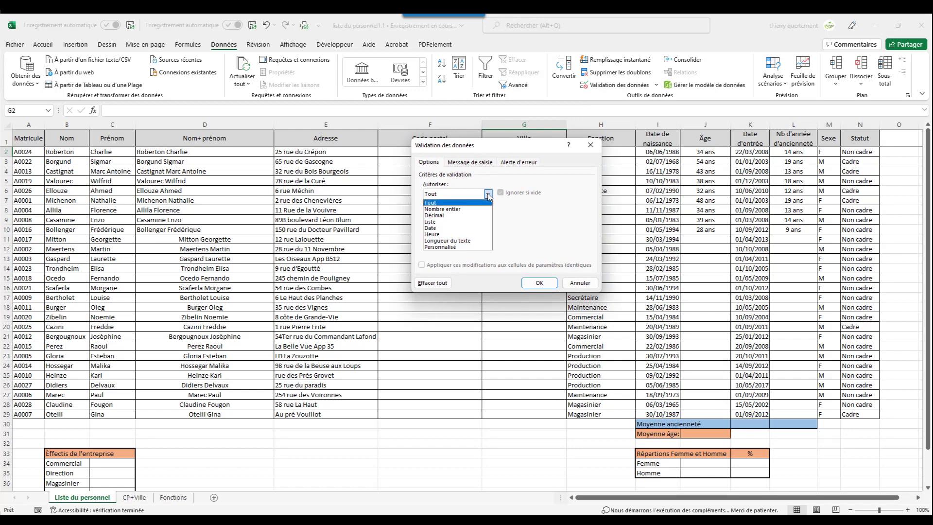
left_click(469, 222)
left_click(462, 233)
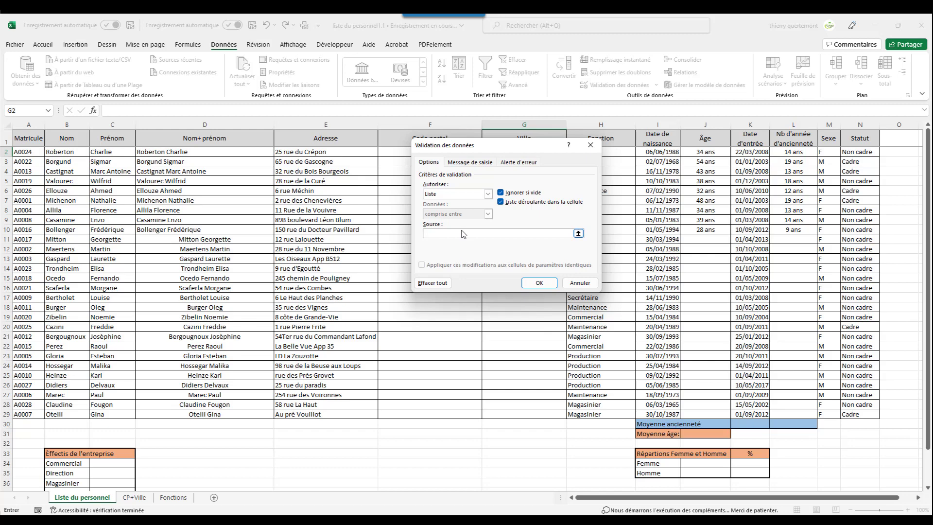
type("=ville")
left_click(539, 283)
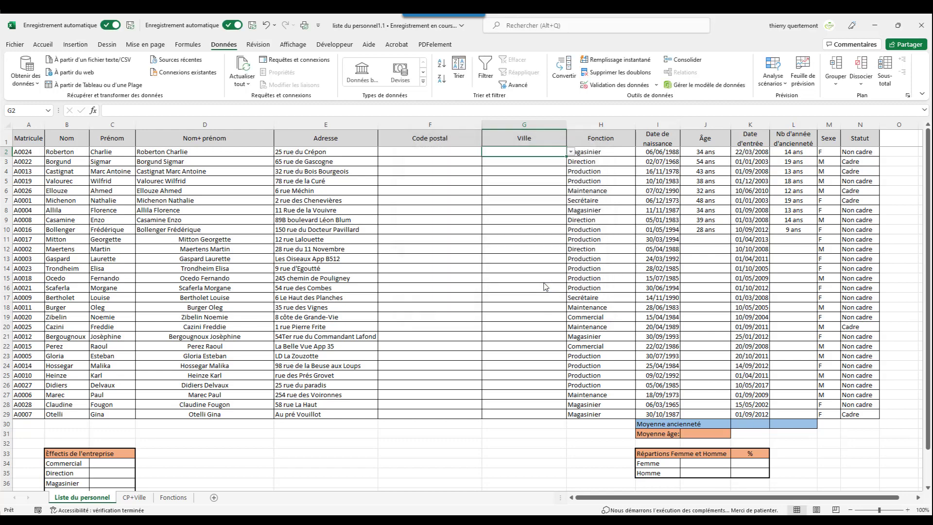
Step: Test the drop-down list in G2 by choosing Aarschot, and clear the cell again
left_click(572, 152)
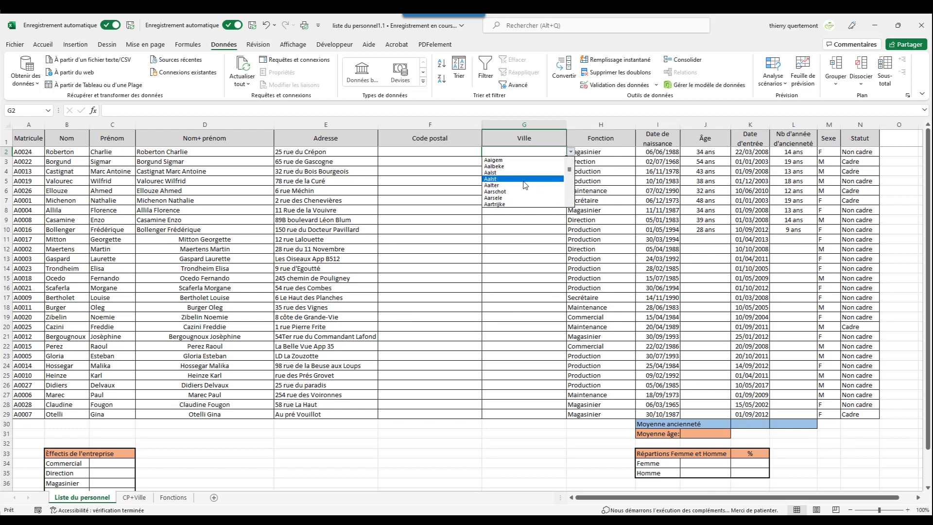
left_click(498, 193)
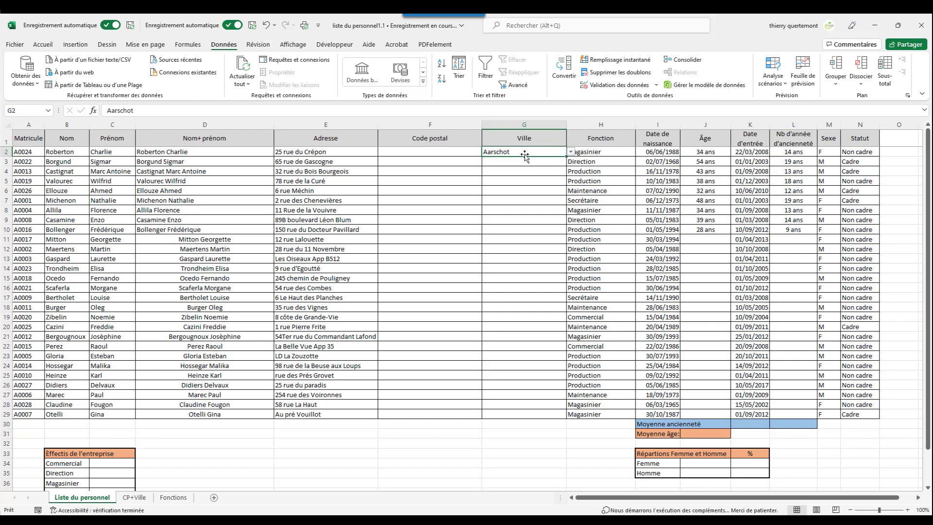
key("Delete")
Step: Fill the G2 list validation down the Ville column to G29 and check the drop-down list in a few cells
left_click_drag(567, 156, 562, 418)
left_click(549, 233)
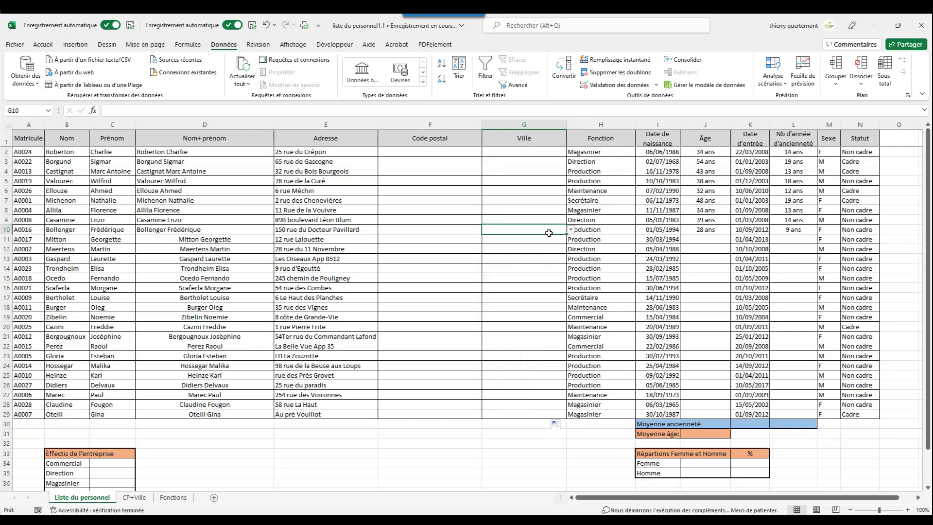
left_click(549, 258)
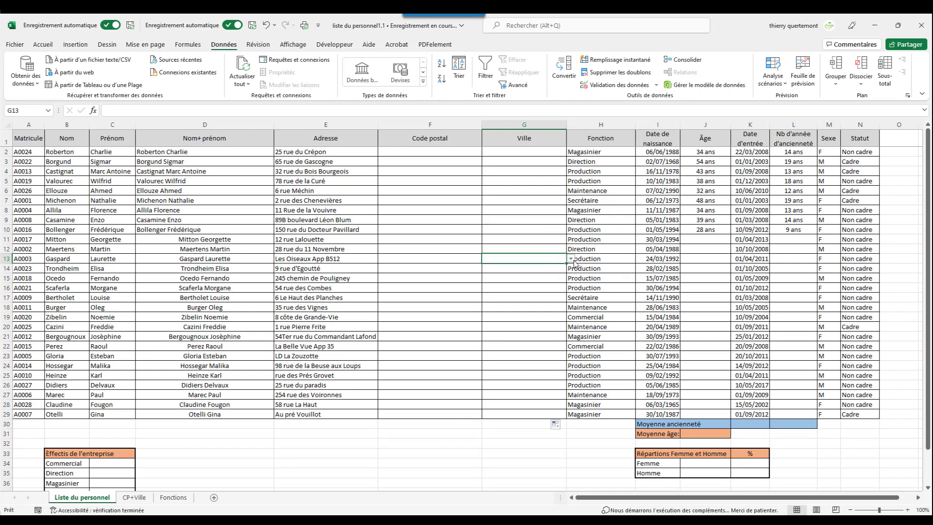
left_click(571, 259)
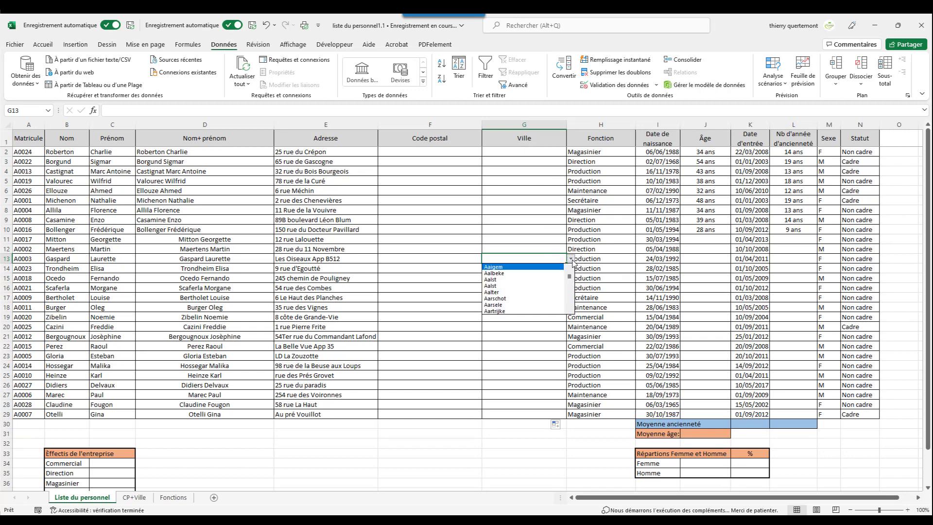
left_click(511, 208)
left_click(511, 209)
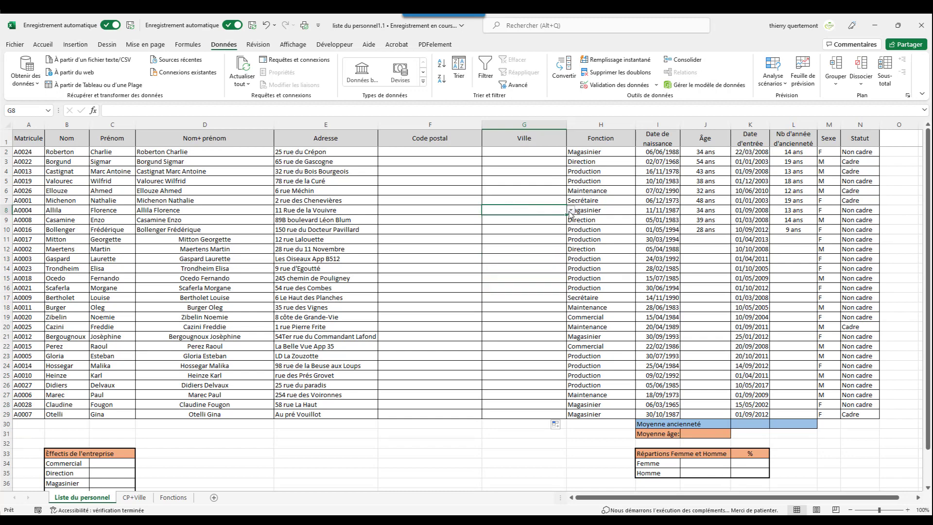
left_click(570, 210)
Step: Choose Aarschot as the city in G2 from its drop-down list
left_click(515, 155)
left_click(514, 151)
left_click(570, 152)
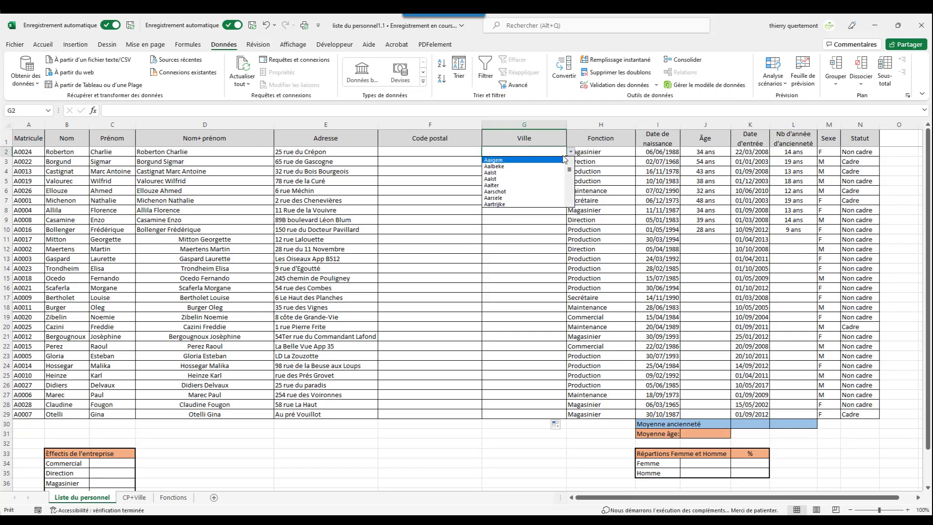
left_click(544, 191)
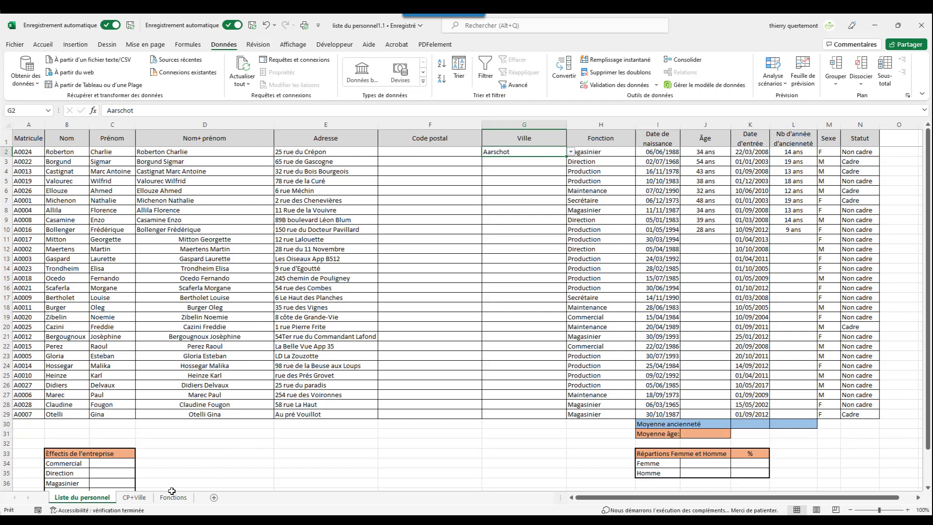
Step: On the CP+Ville sheet, name the cities and postal codes range A2:B2758 "ville_cp", leaving out the headers
left_click(144, 498)
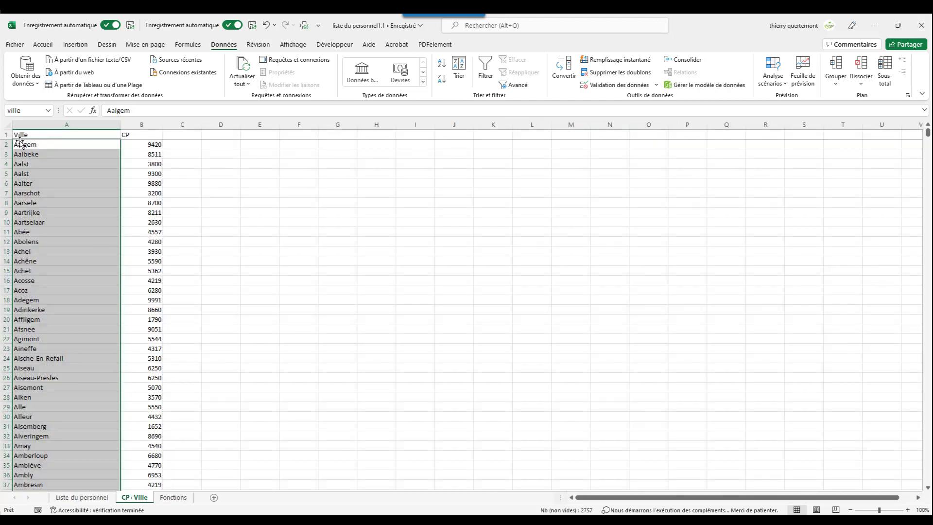
left_click_drag(20, 142, 162, 146)
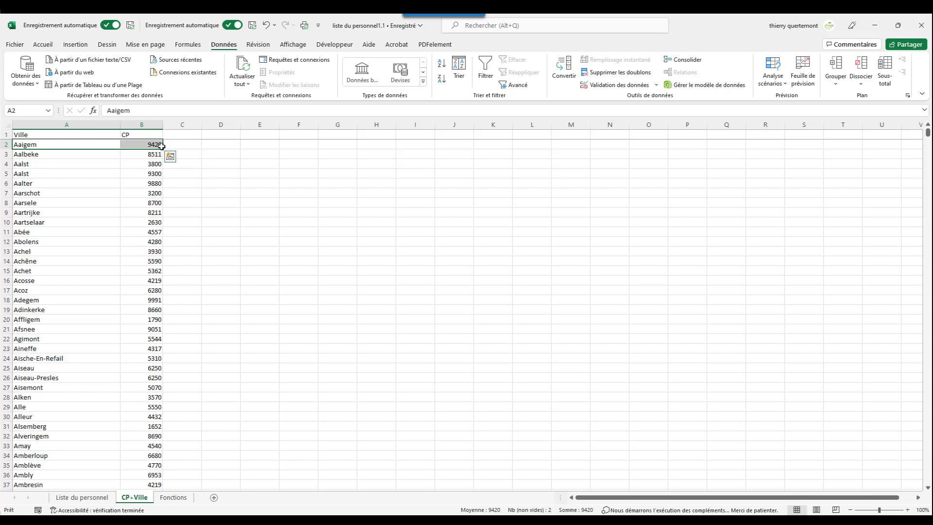
key("ctrl+shift+Down")
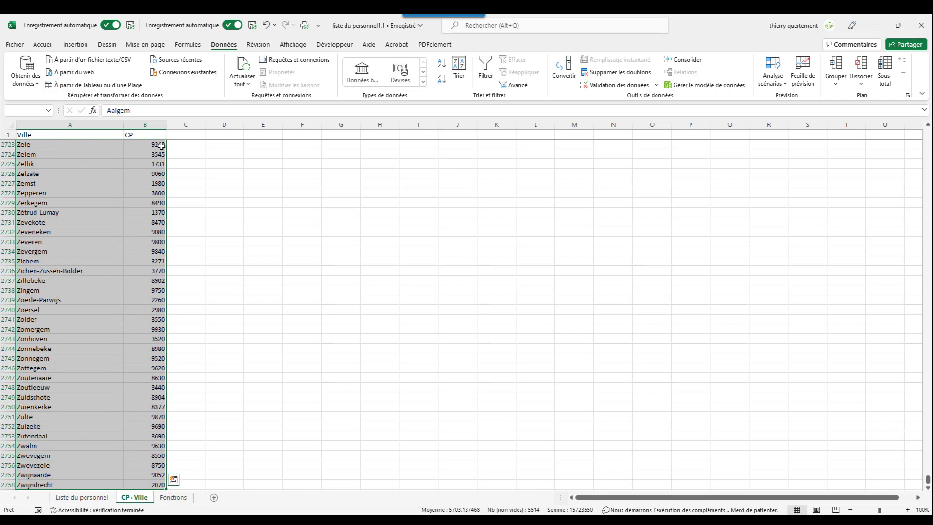
left_click(16, 108)
type("ville")
type("_cp")
key("Return")
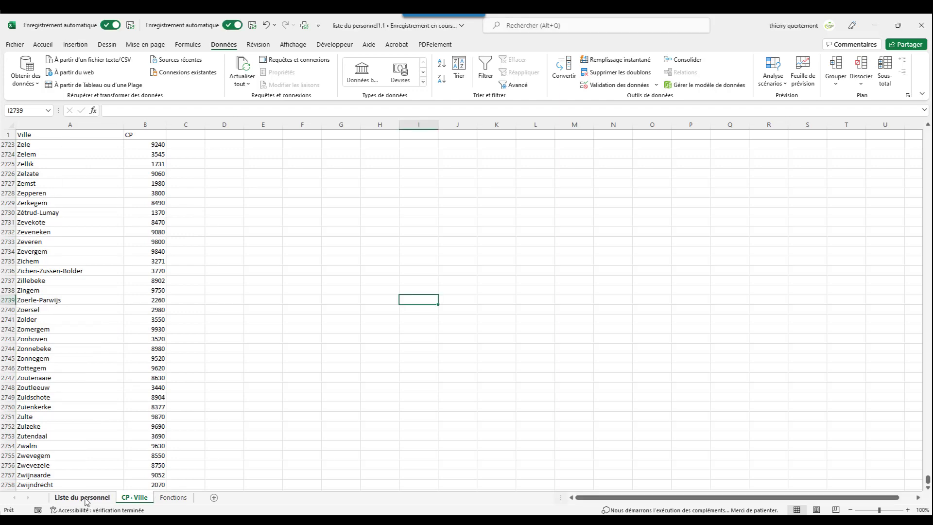
Step: In the Code postal cell F2 of Liste du personnel, begin a RECHERCHEV formula with G2 as the lookup value
left_click(82, 498)
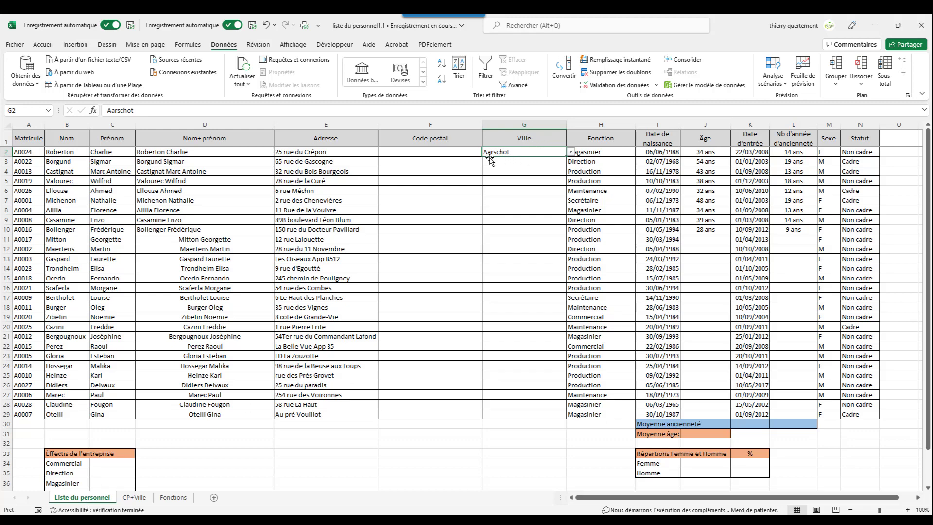
left_click(438, 152)
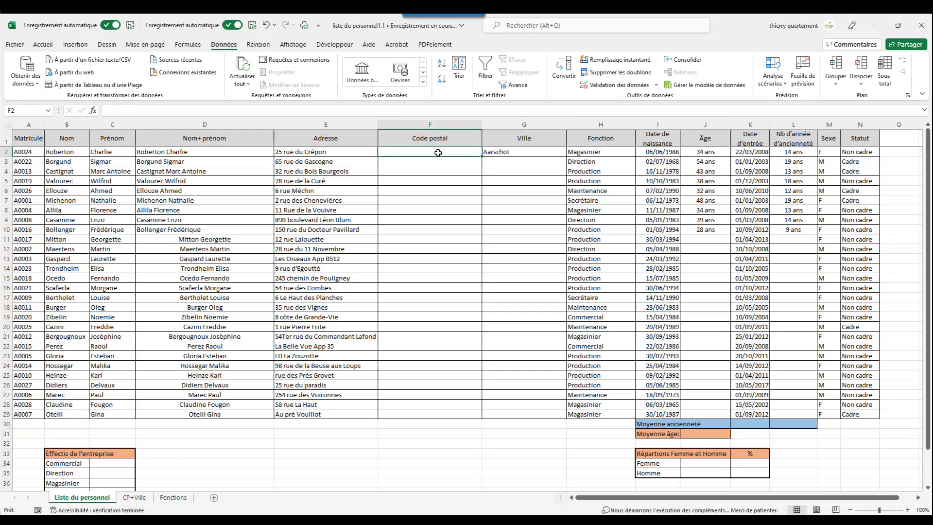
type("=")
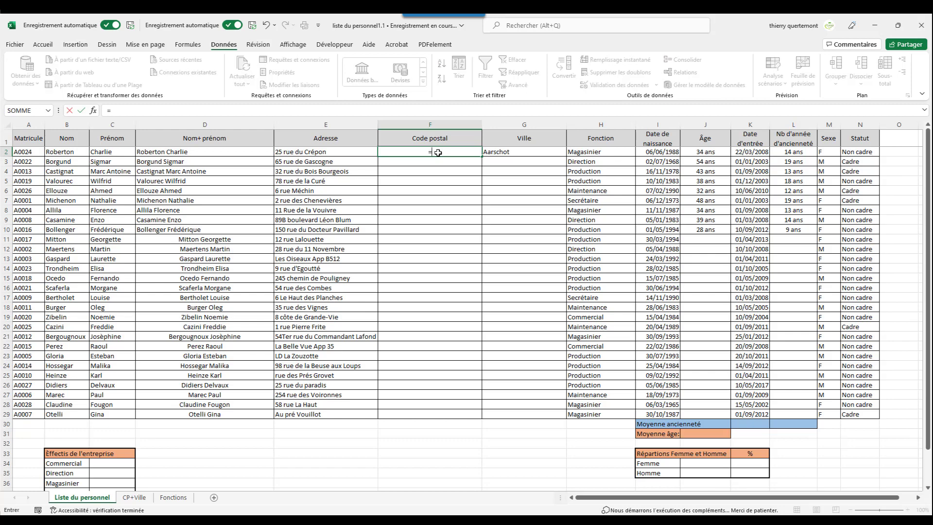
type("rec")
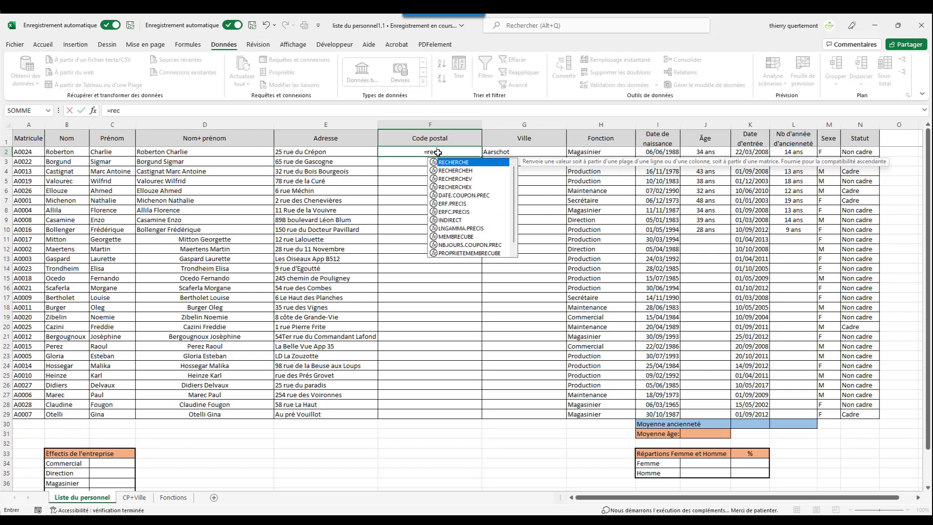
type("her")
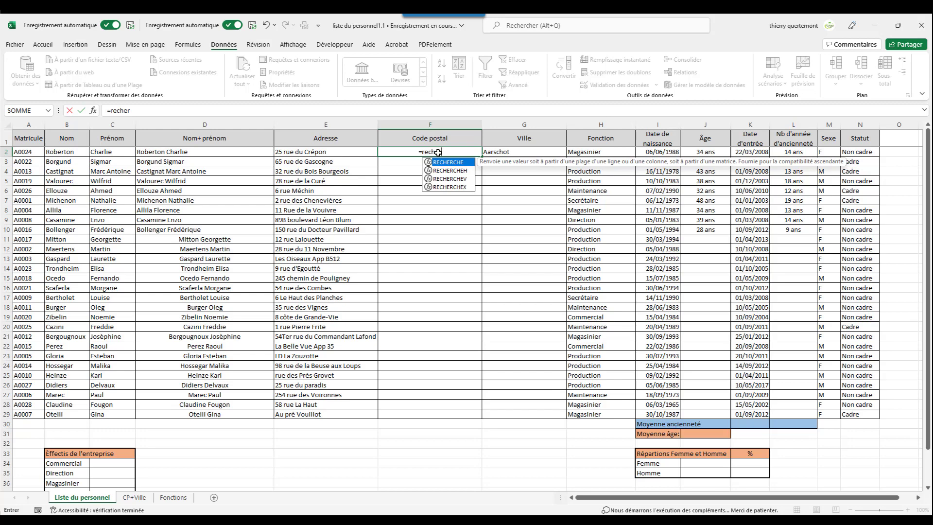
left_click(448, 179)
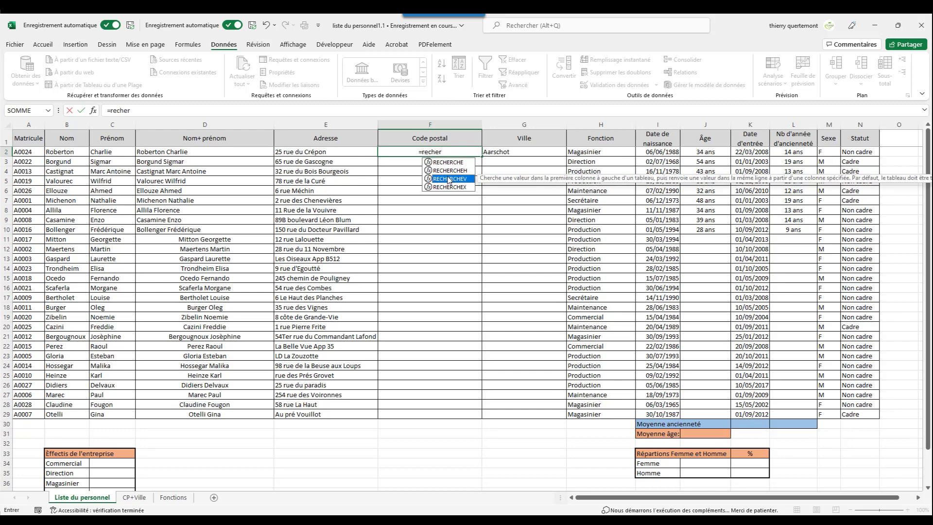
double_click(448, 179)
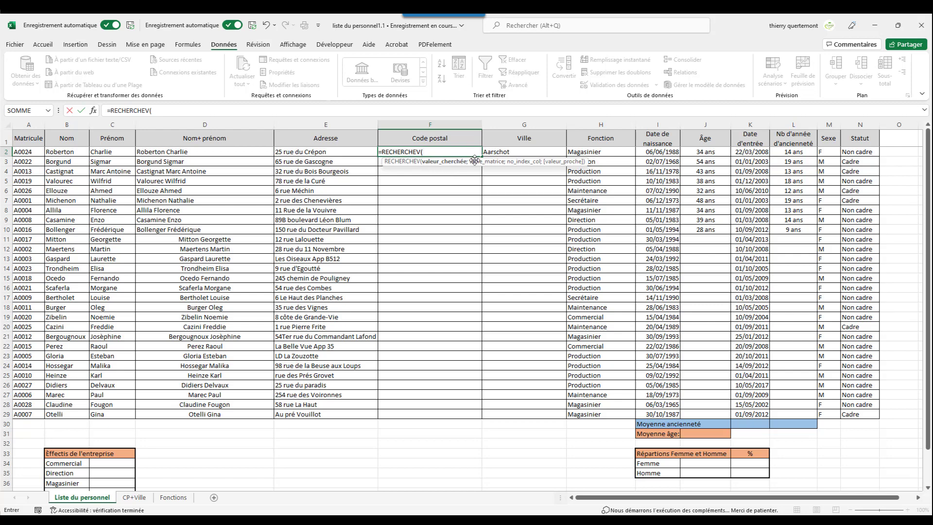
left_click(503, 152)
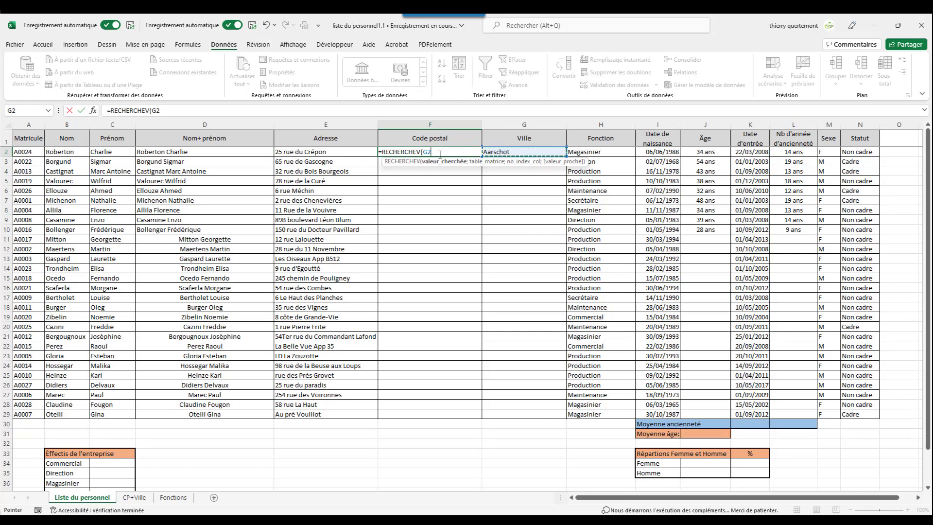
Step: Complete the F2 formula with the ville_cp table, column 2 and an exact match: =RECHERCHEV(G2;ville_cp;2;FAUX)
type(";")
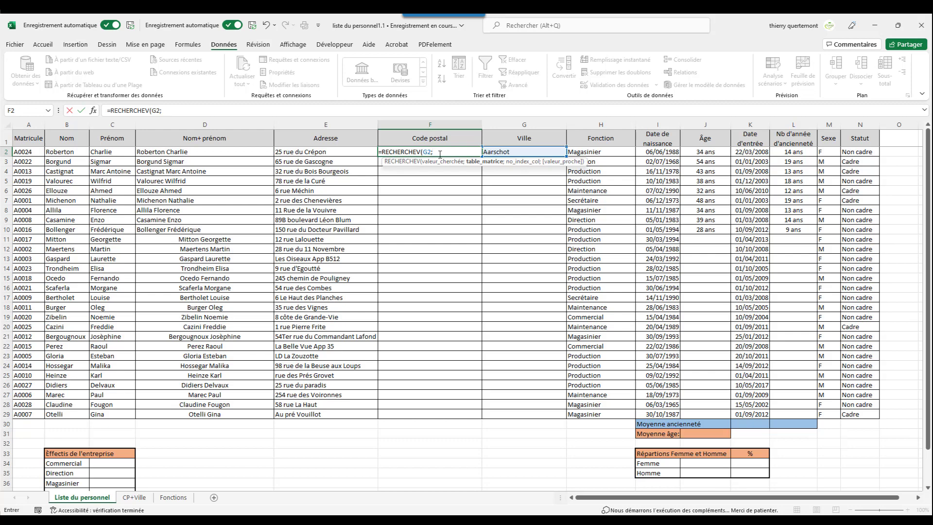
type("v")
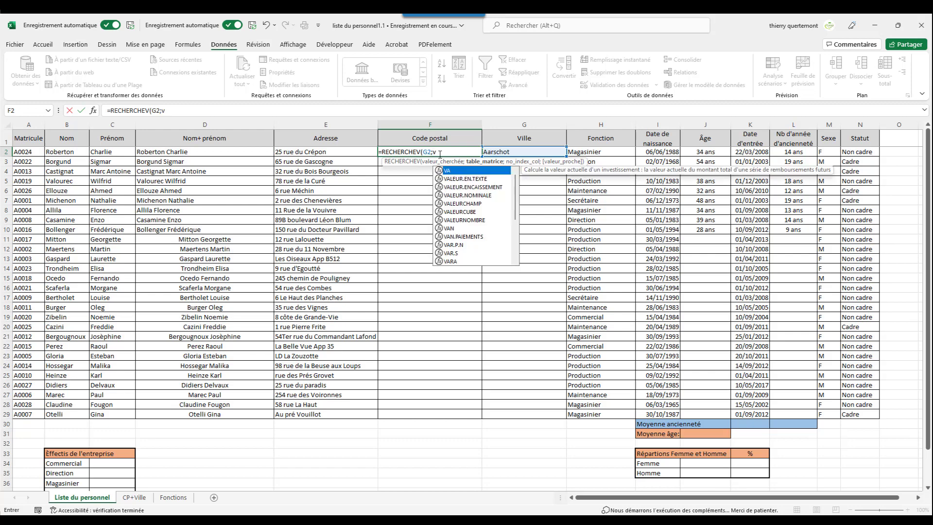
type("il")
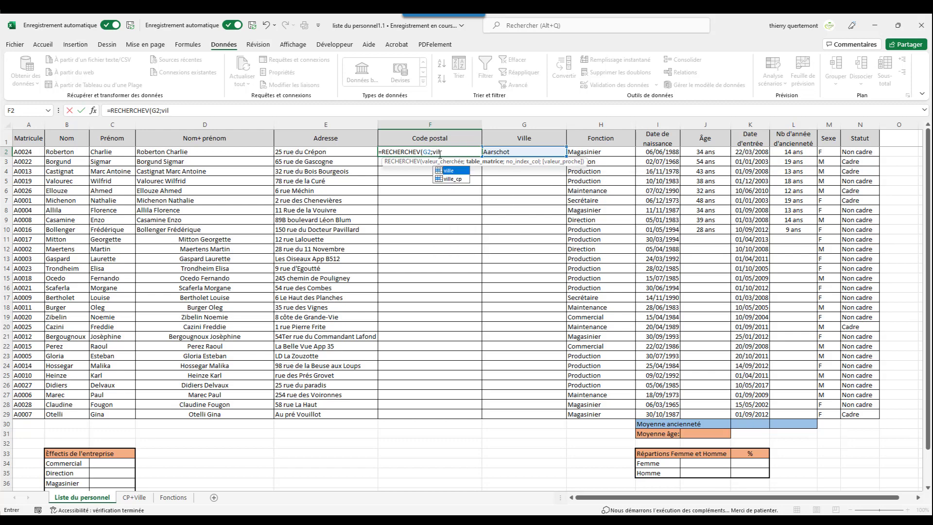
type("le")
double_click(458, 180)
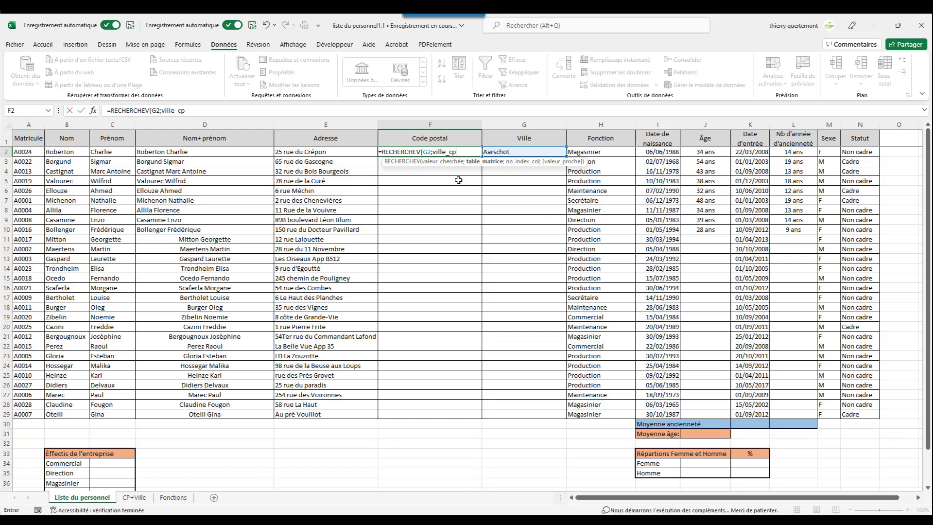
type(";")
type(";2;FAU")
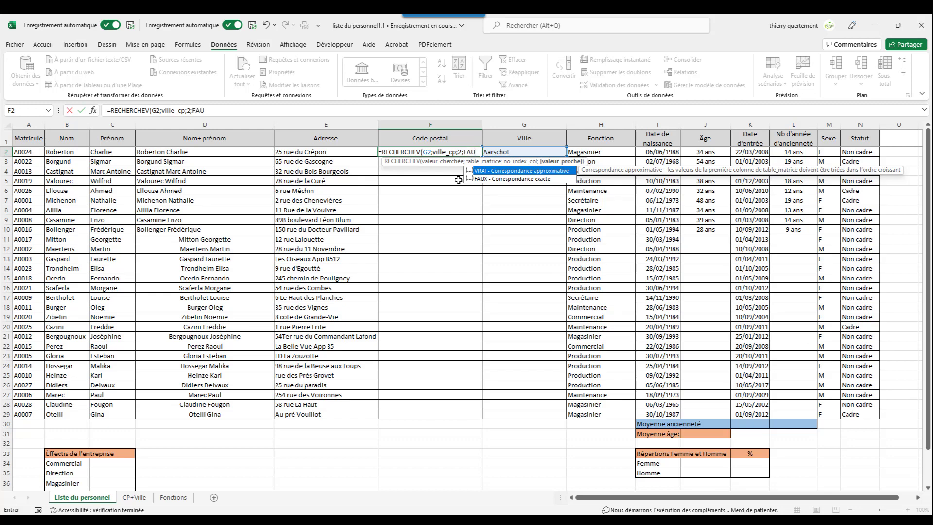
type("X")
type(")")
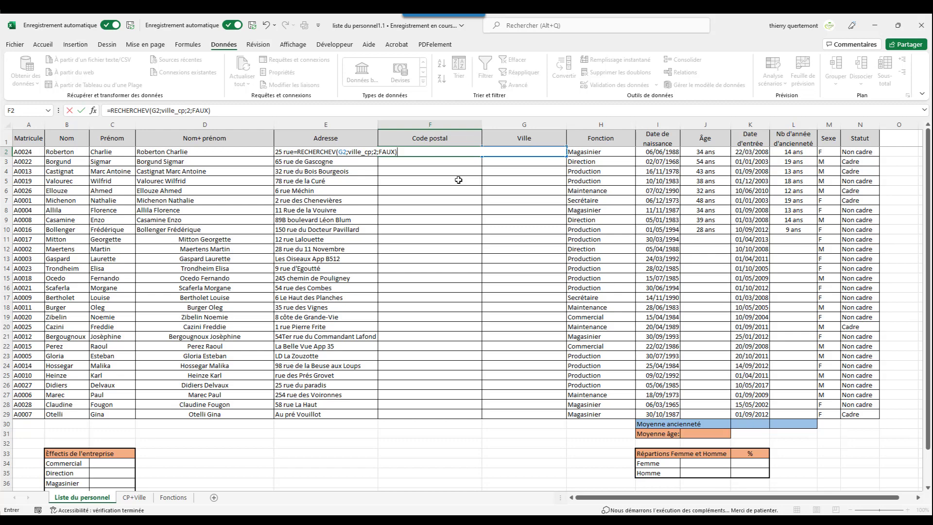
key("Return")
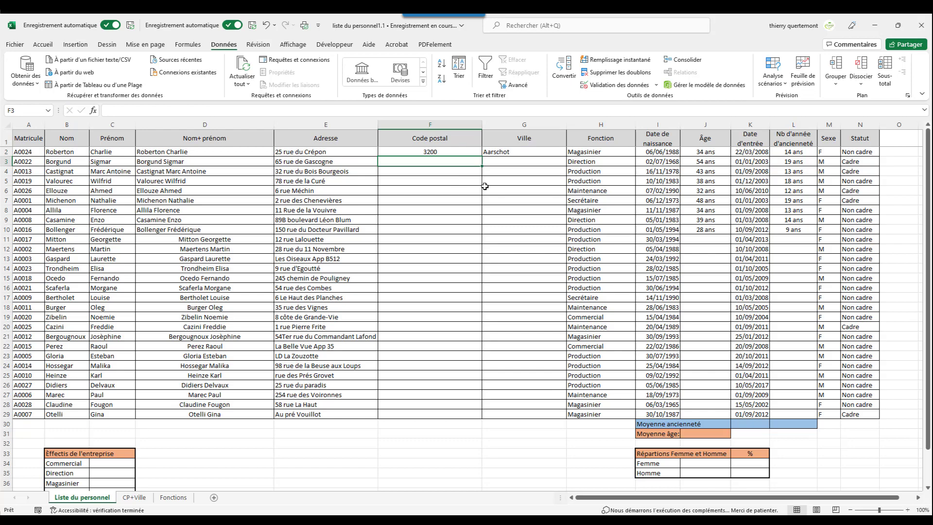
Step: Choose Achêne as the city in G2 from its drop-down list
left_click(556, 152)
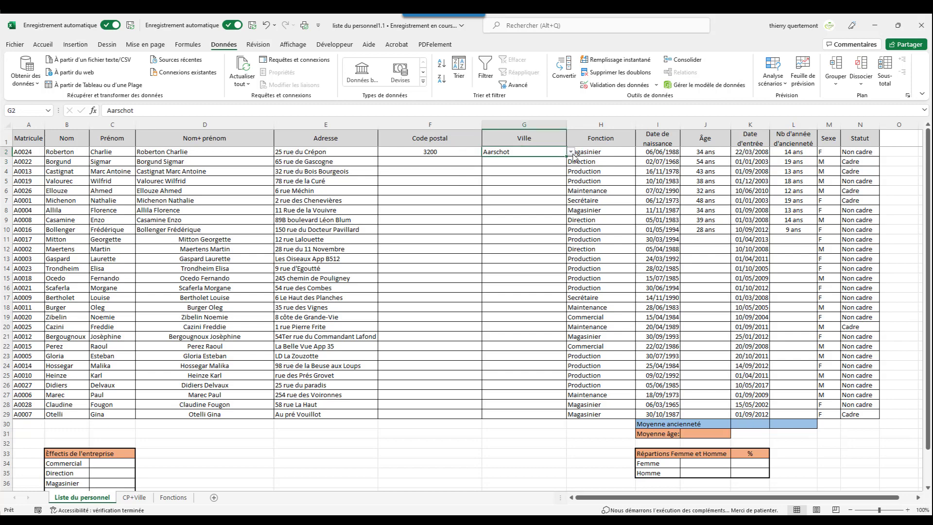
left_click(572, 152)
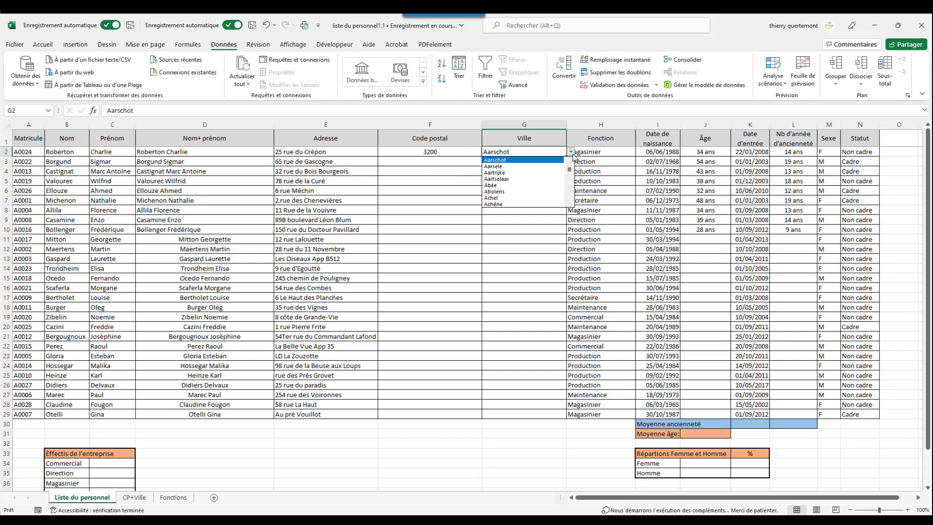
left_click(527, 205)
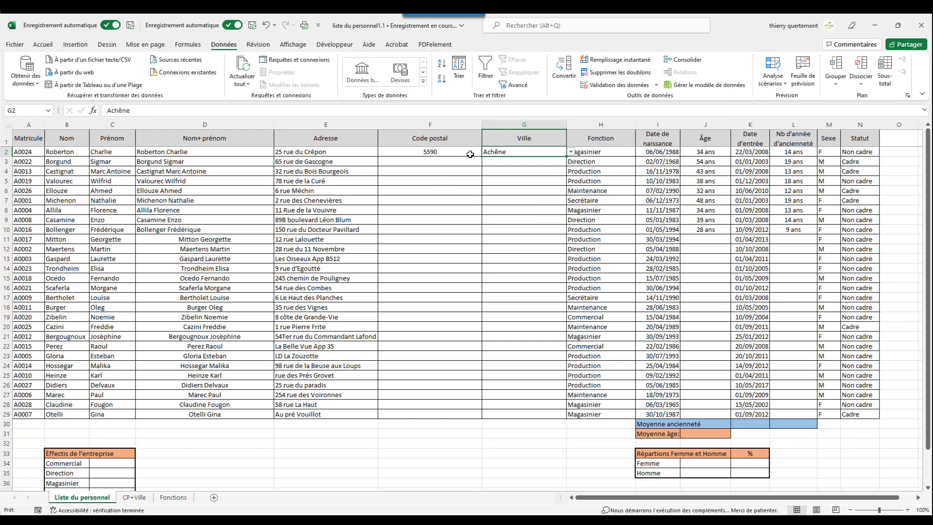
left_click(449, 154)
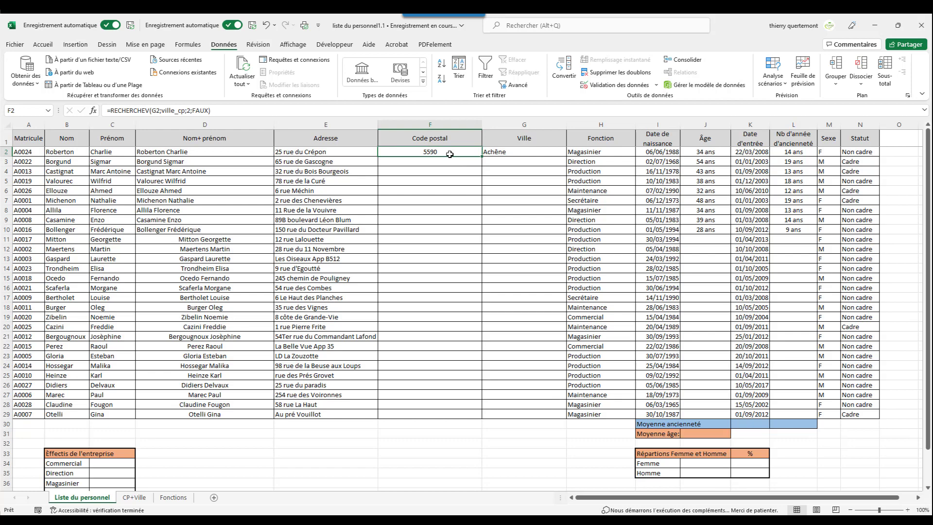
key("Delete")
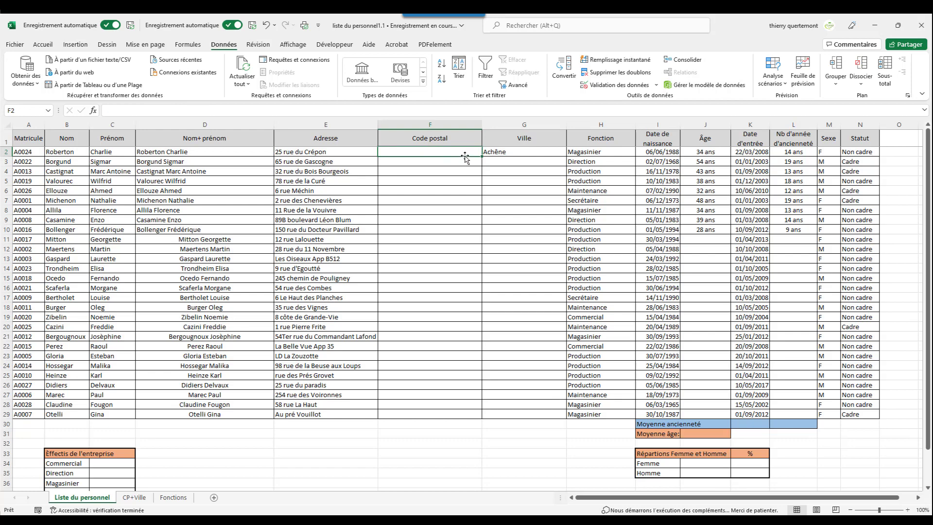
left_click_drag(481, 156, 483, 420)
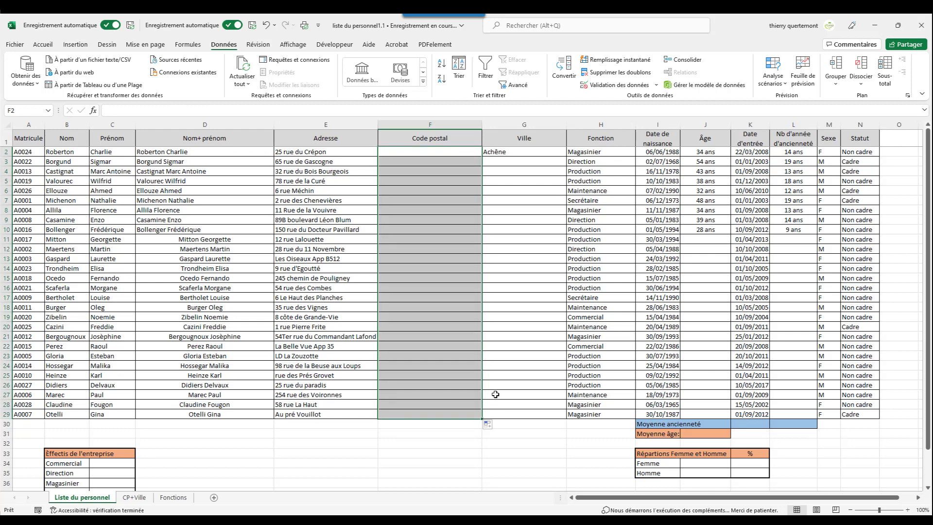
left_click(457, 151)
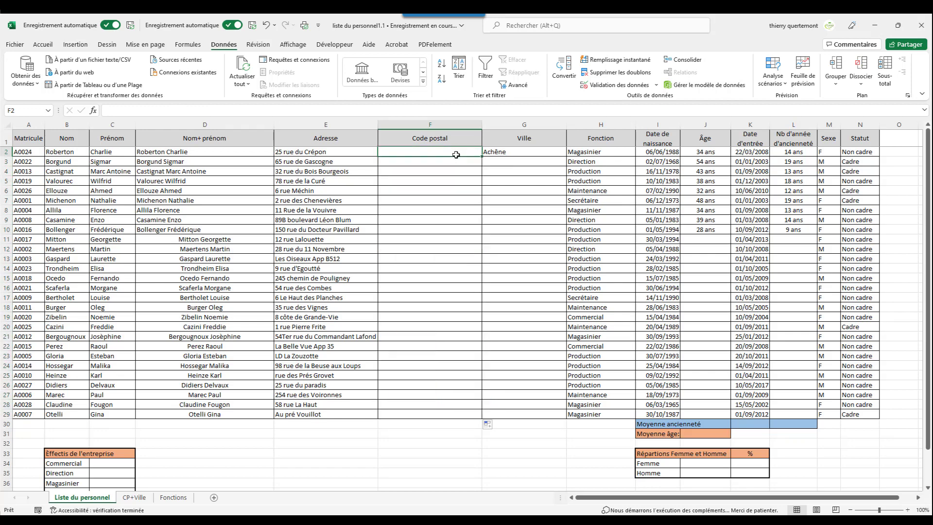
left_click(505, 151)
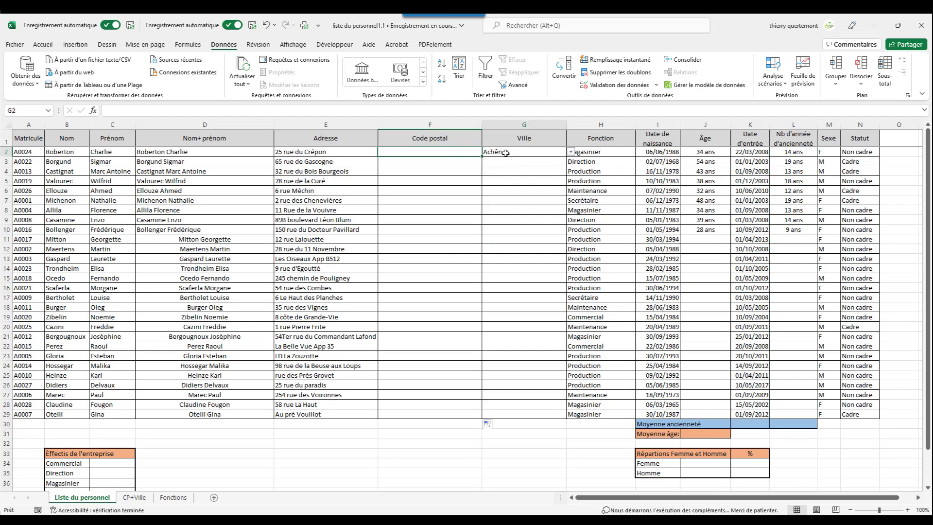
left_click(571, 151)
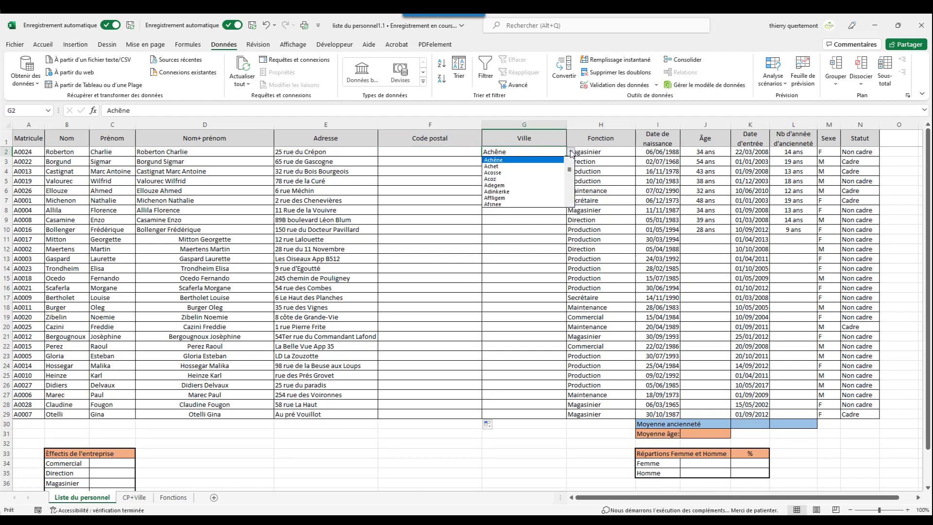
left_click(530, 166)
left_click(442, 153)
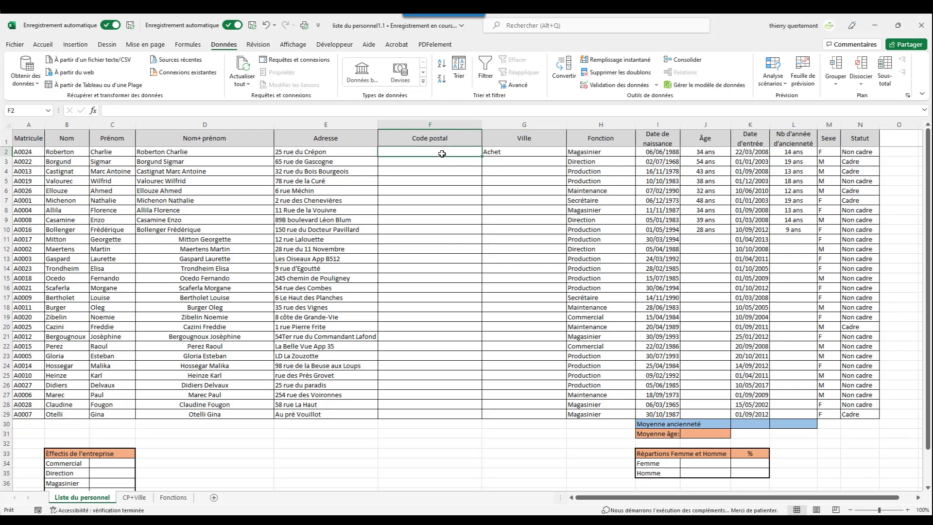
Step: Restore the F2 formula and Achêne in G2, and fill the RECHERCHEV formula down the Code postal column to F29
left_click(524, 153)
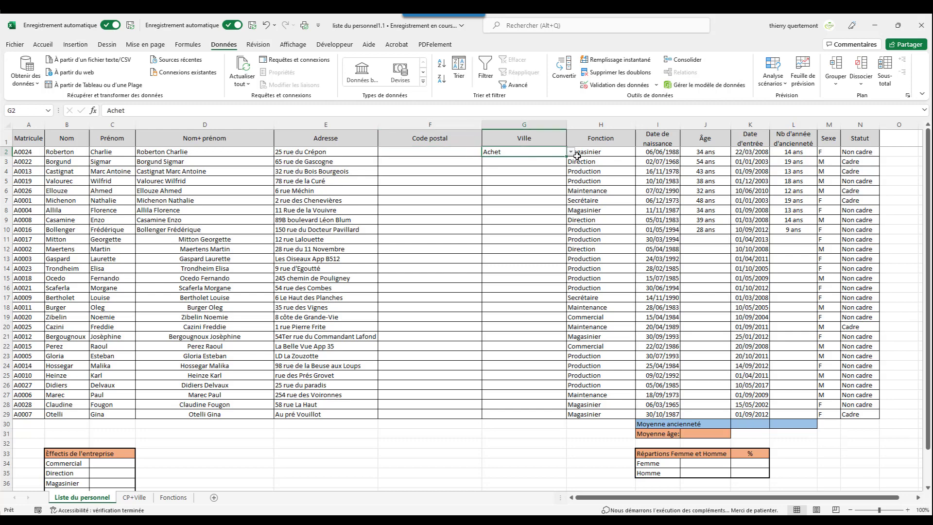
left_click(453, 153)
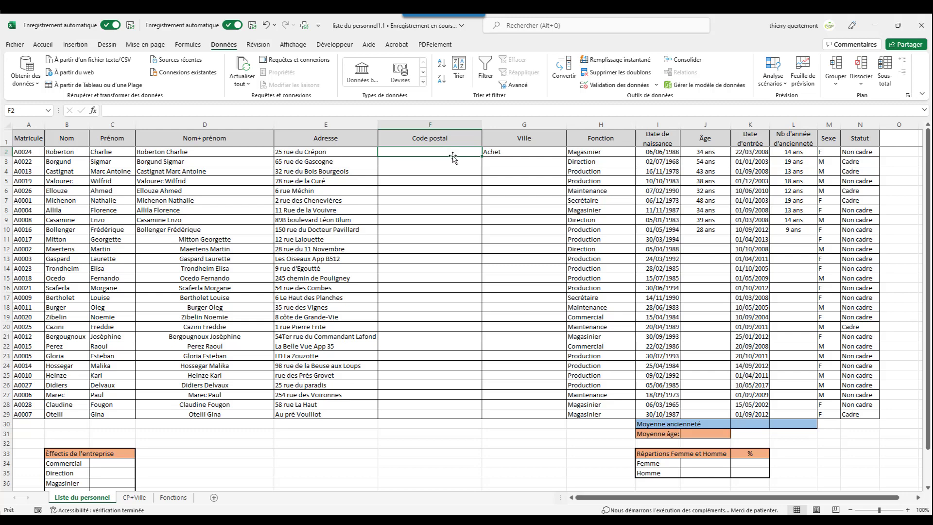
left_click(451, 164)
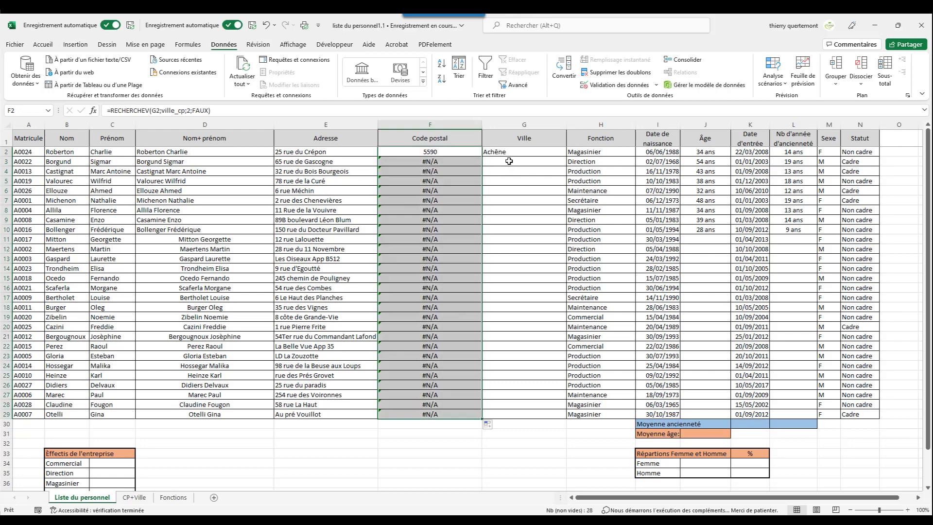
Step: Choose Aarsele as the city in G3 and Zwevezele in G4 from their drop-down lists
left_click(508, 161)
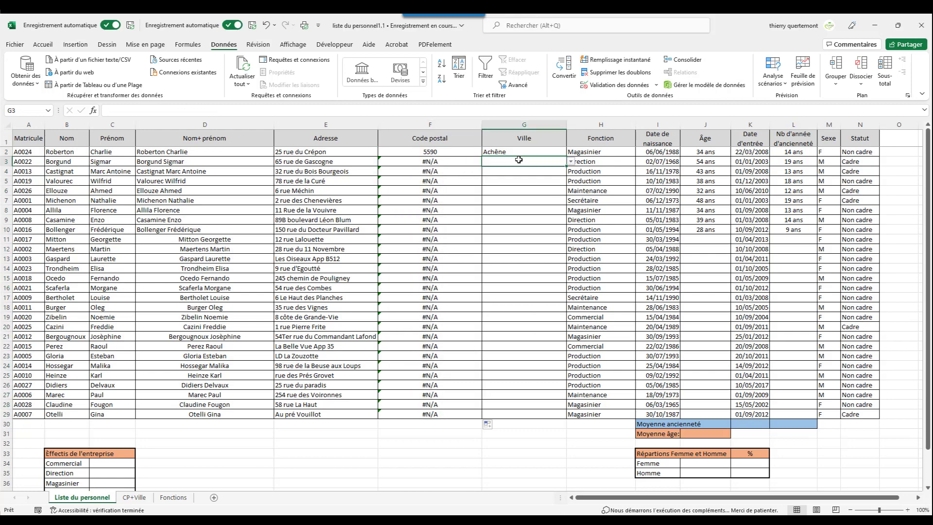
left_click(571, 161)
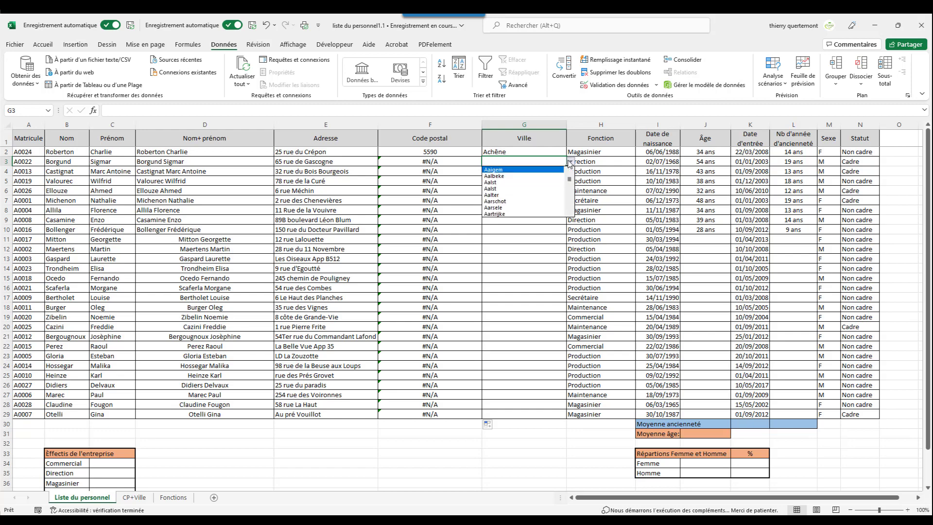
left_click(518, 209)
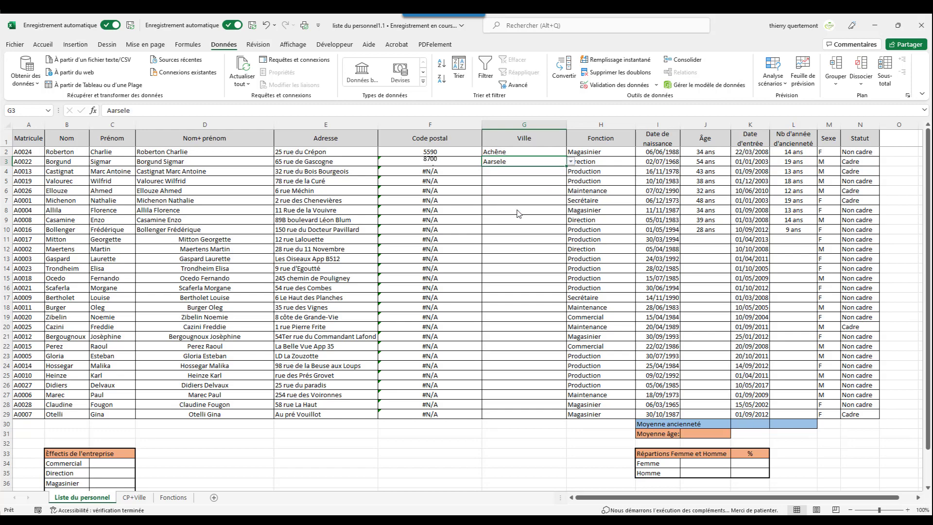
left_click(528, 169)
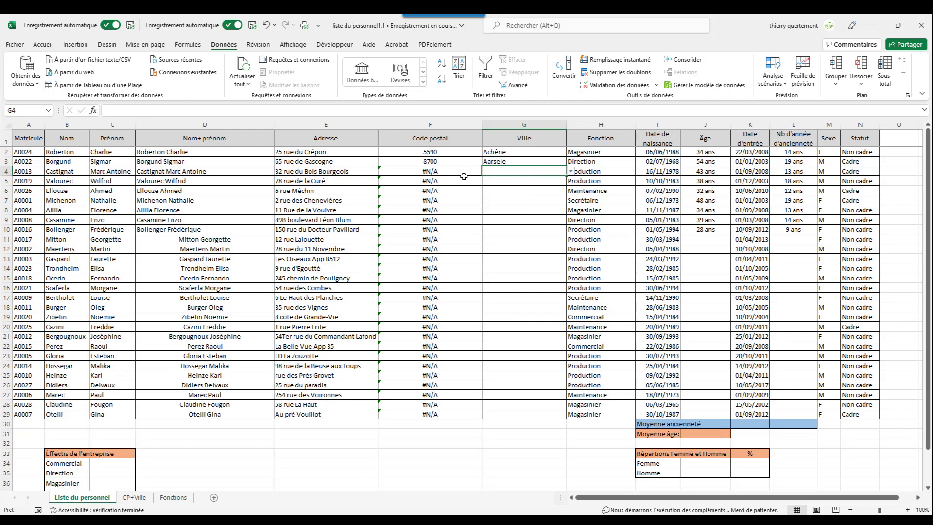
left_click(569, 173)
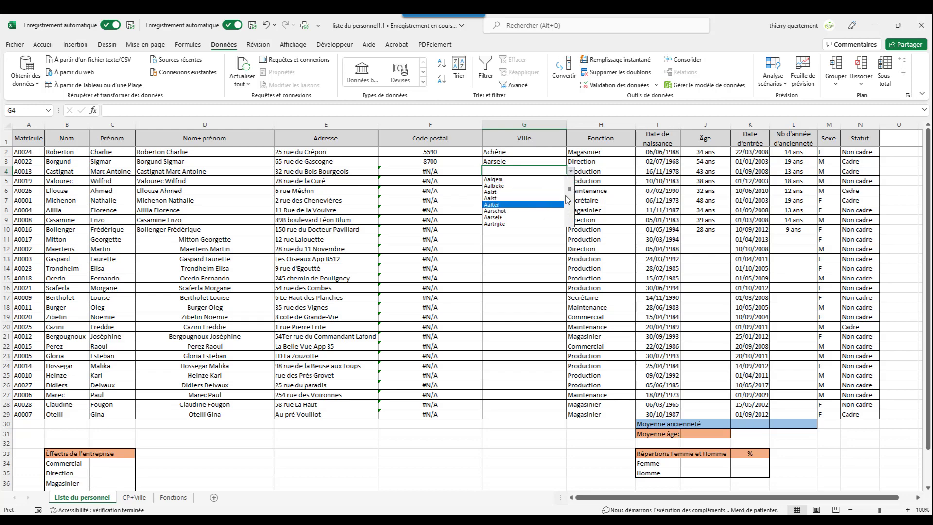
left_click_drag(568, 189, 565, 217)
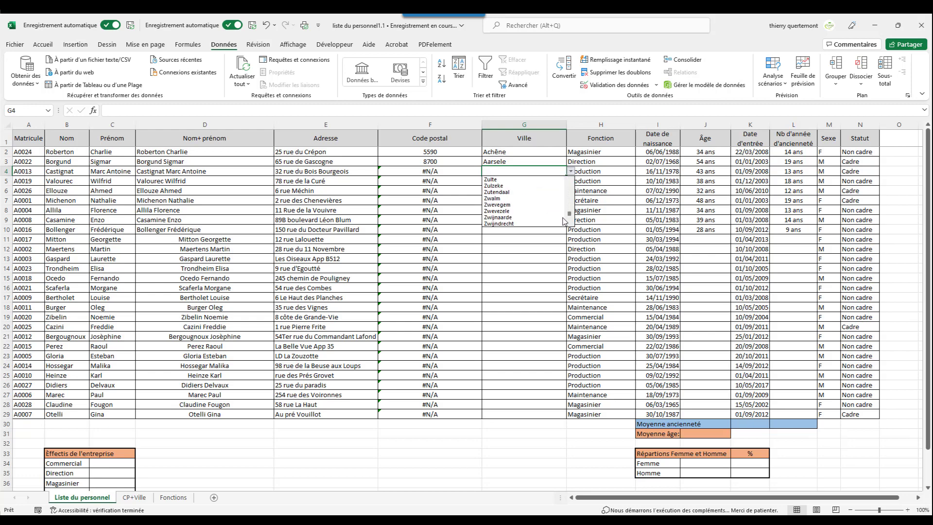
left_click(534, 212)
Step: Choose Aarschot as the city in G5 from its drop-down list
left_click(529, 189)
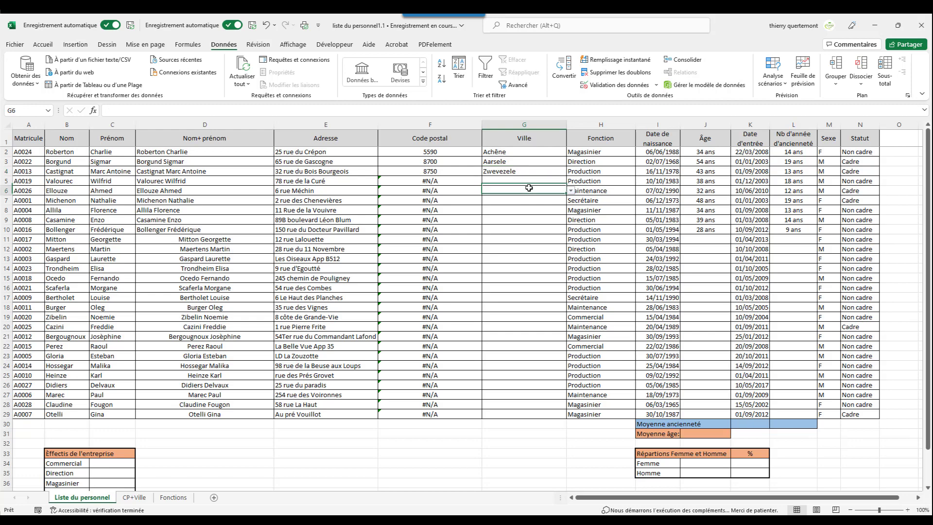
left_click(527, 182)
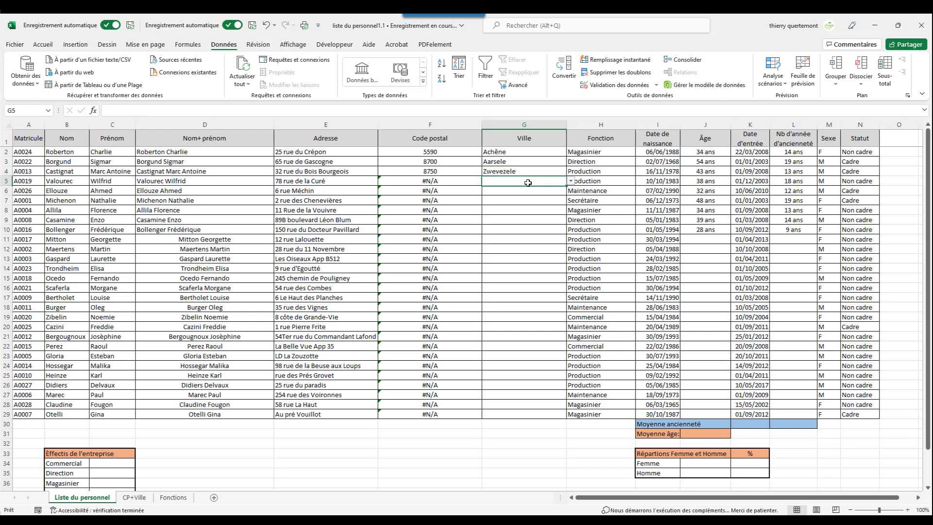
left_click(571, 181)
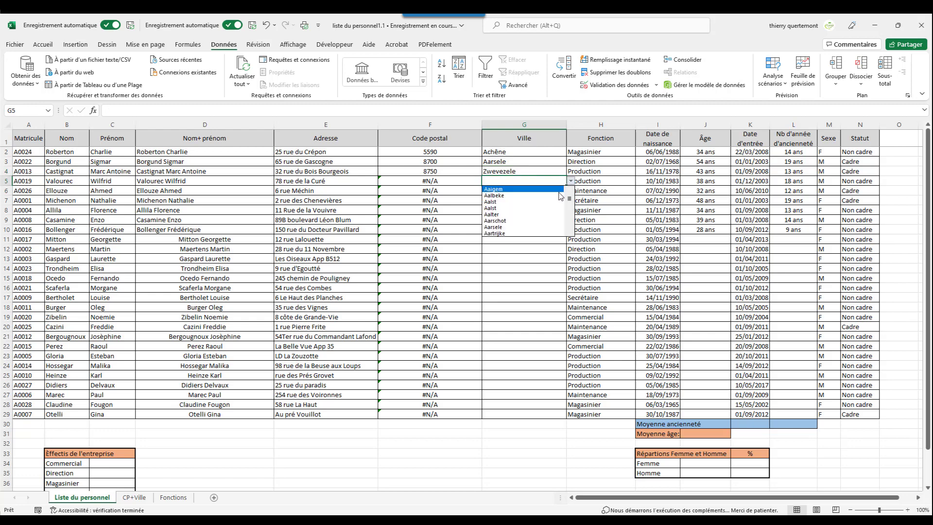
left_click(538, 218)
Step: Try to enter "vervier" manually as the city in G6, and cancel the entry
left_click(534, 192)
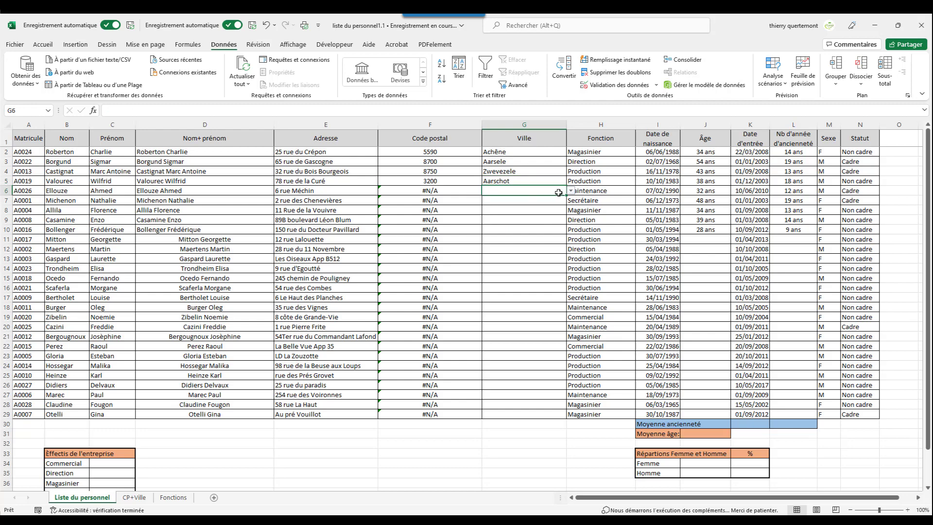
left_click(571, 191)
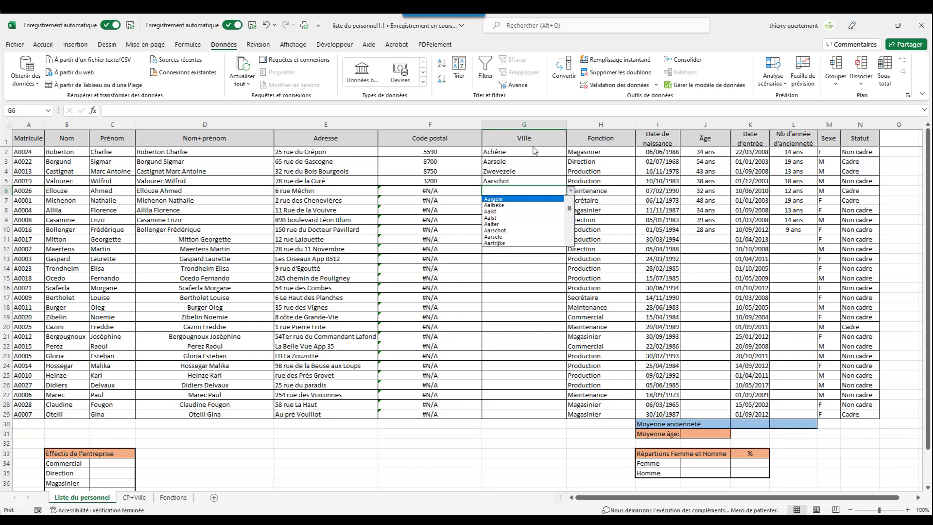
left_click(496, 193)
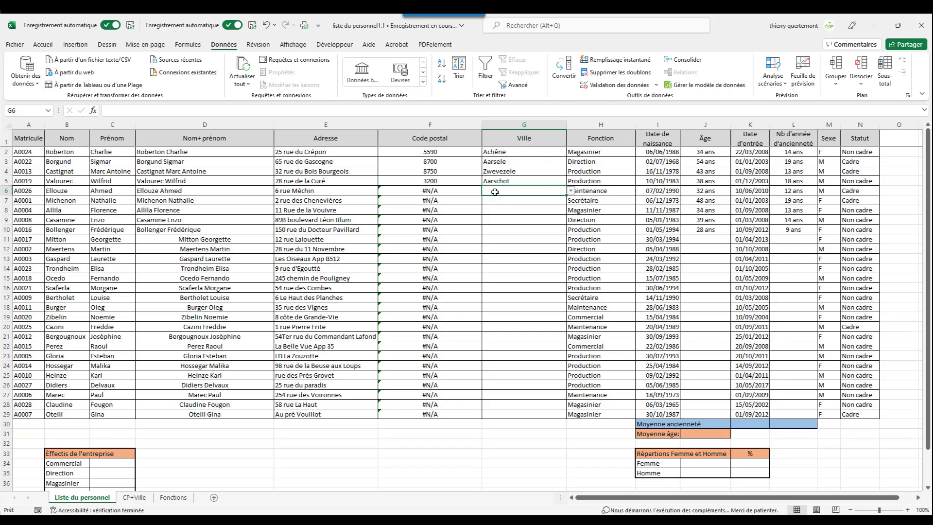
type("verv")
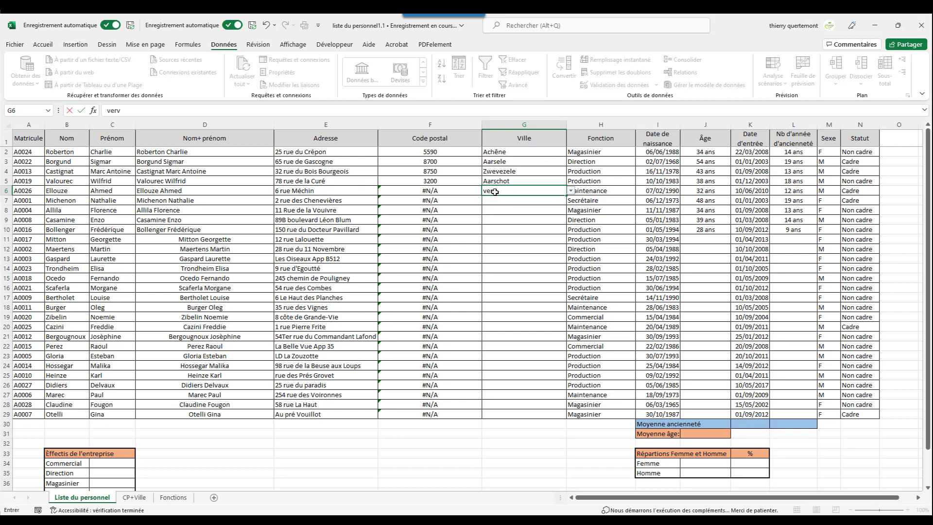
type("ier")
key("Return")
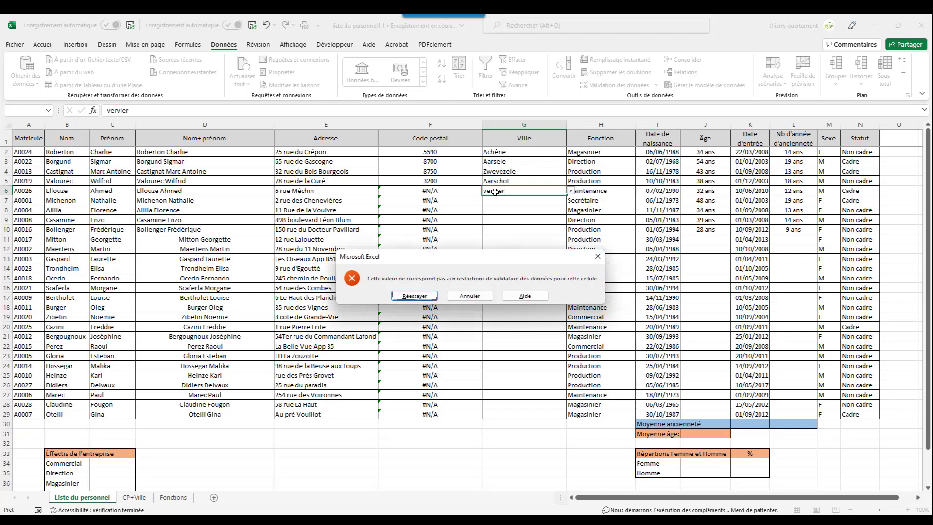
left_click(468, 296)
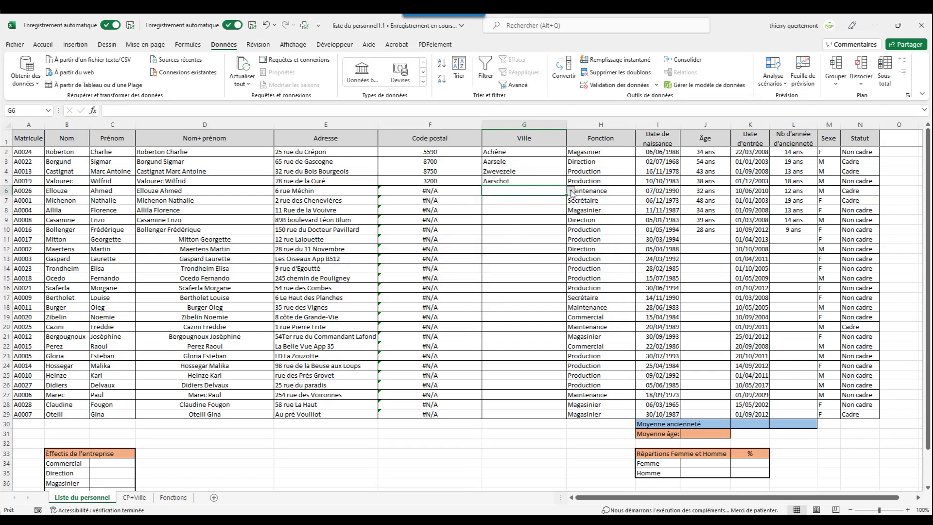
Step: Choose Alken as the city in G6 from its drop-down list
left_click(571, 191)
left_click(507, 190)
left_click(571, 191)
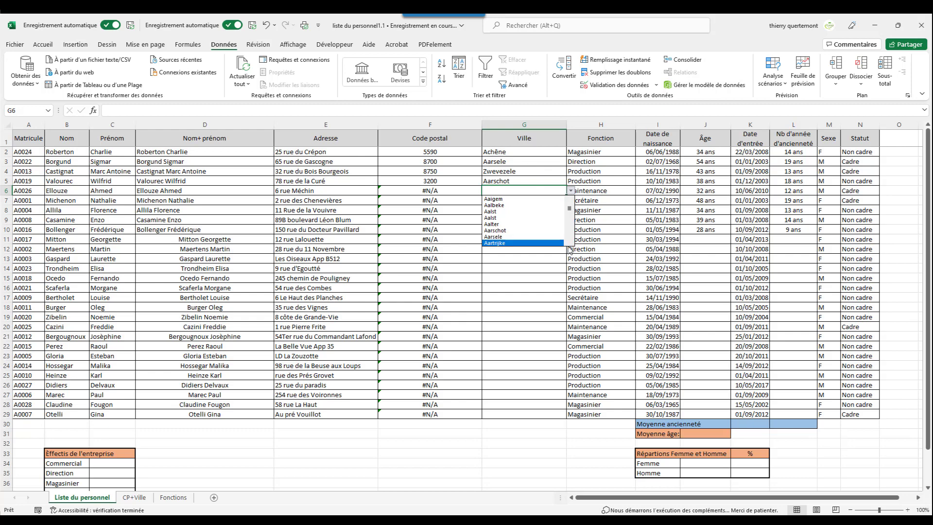
scroll(570, 244, "down", 4)
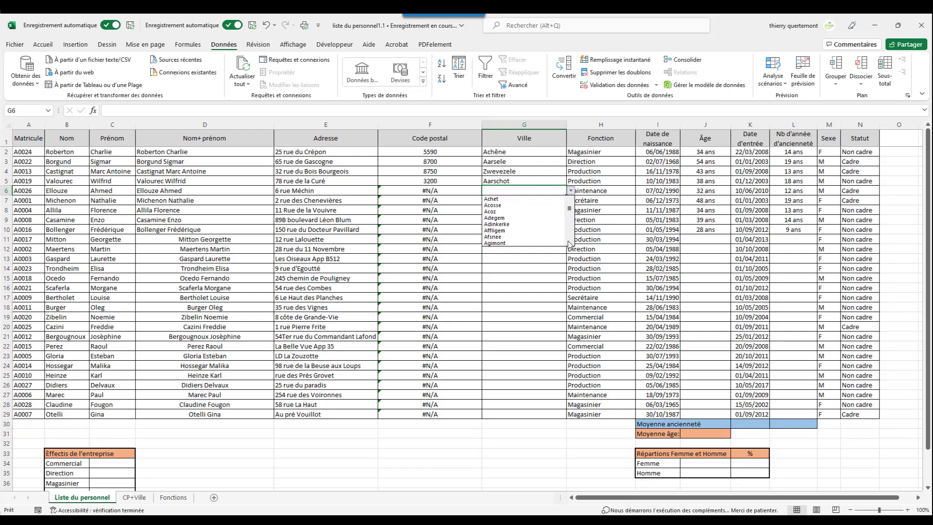
scroll(570, 244, "down", 5)
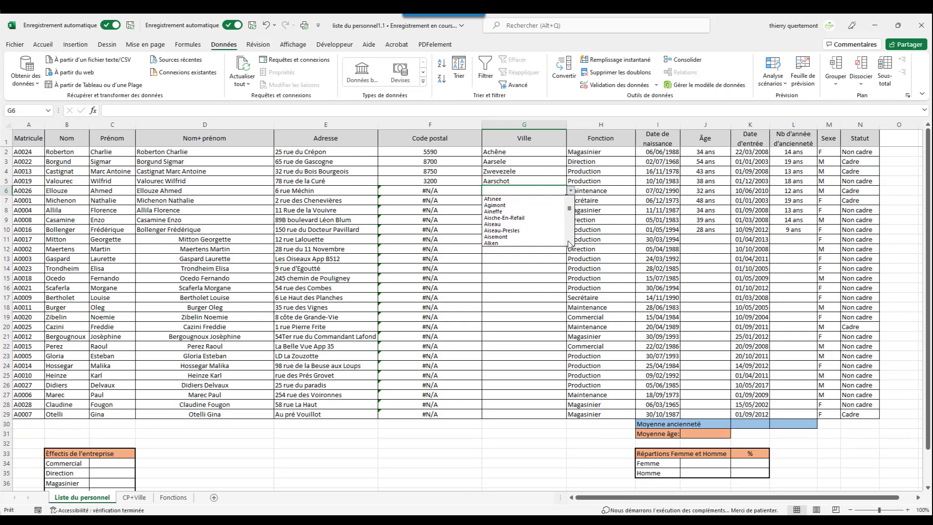
left_click(501, 243)
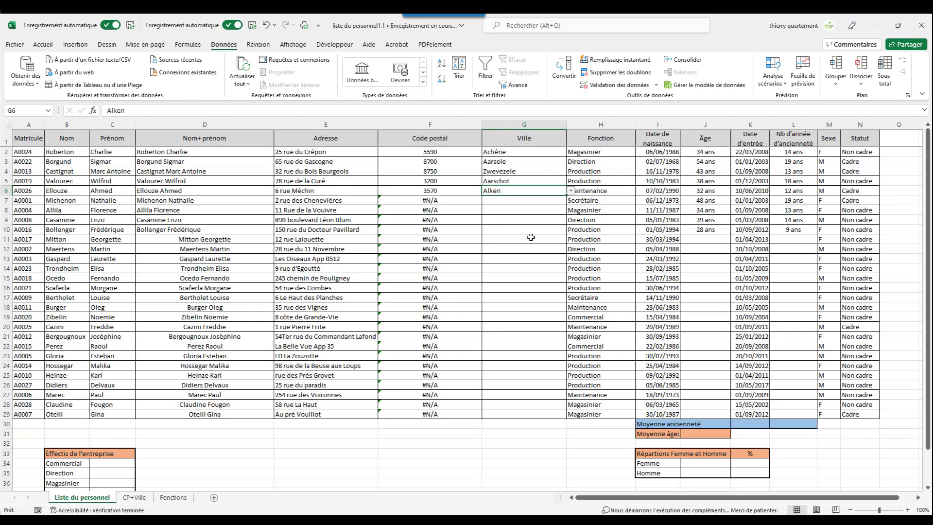
left_click(521, 201)
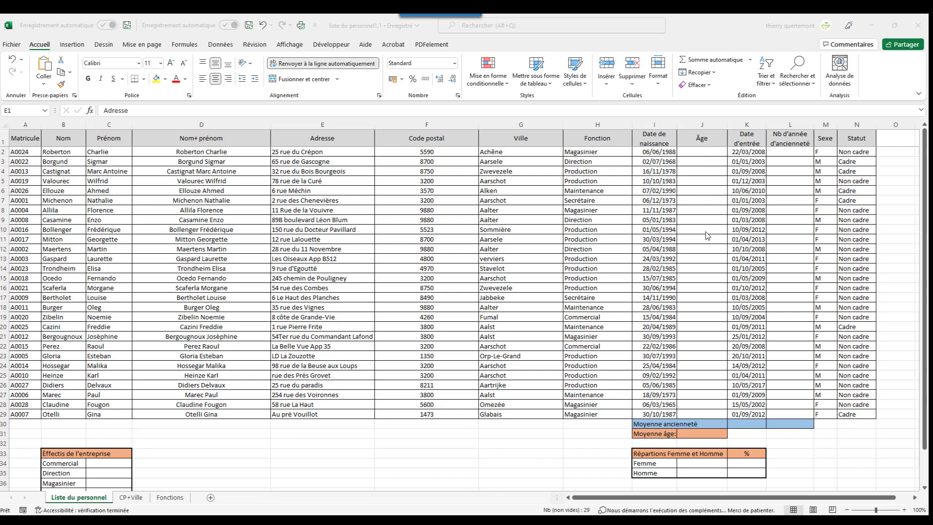
left_click(692, 152)
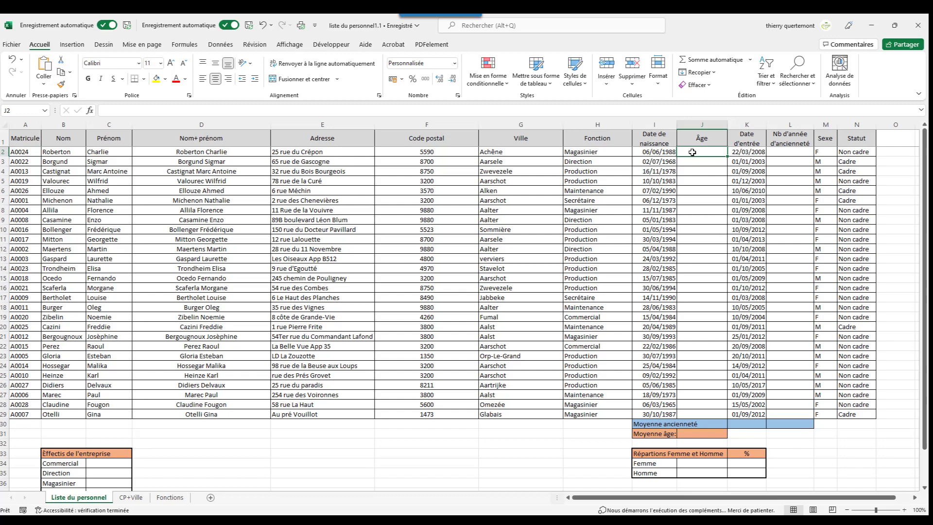
type("+")
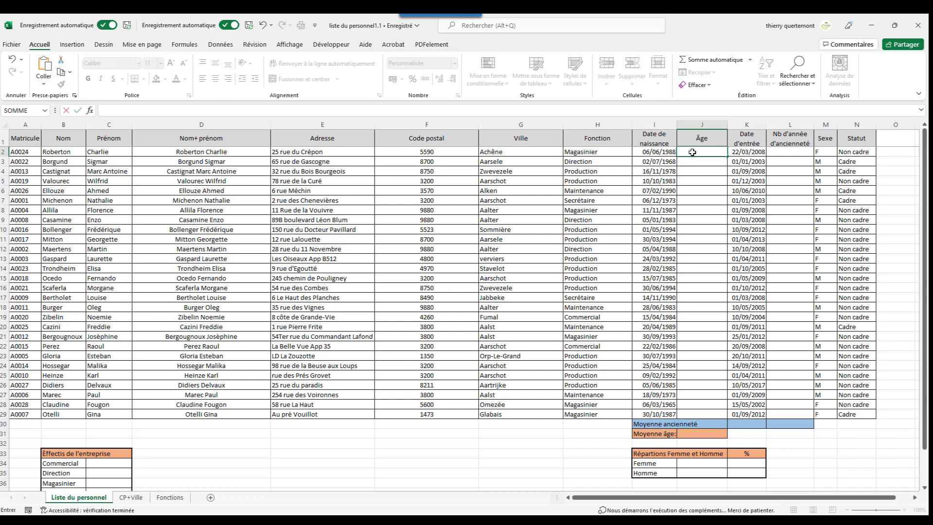
type("=da")
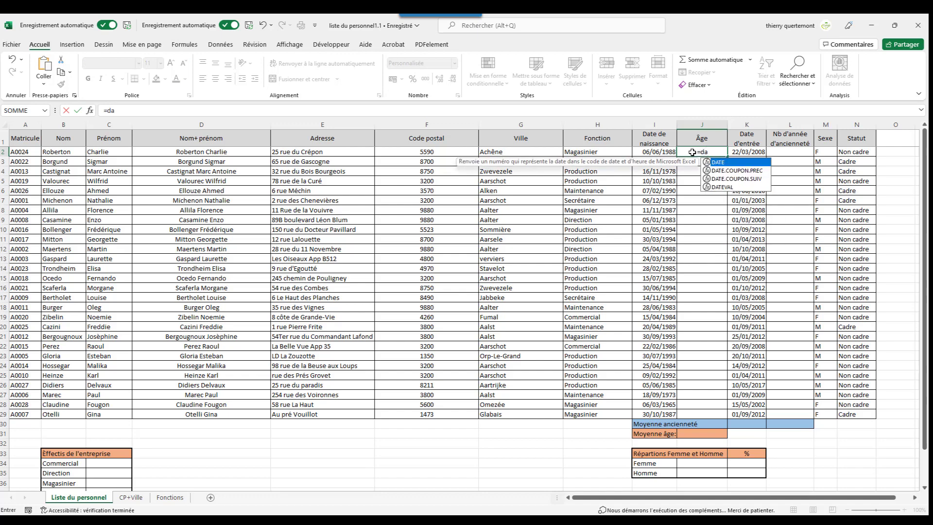
type("r")
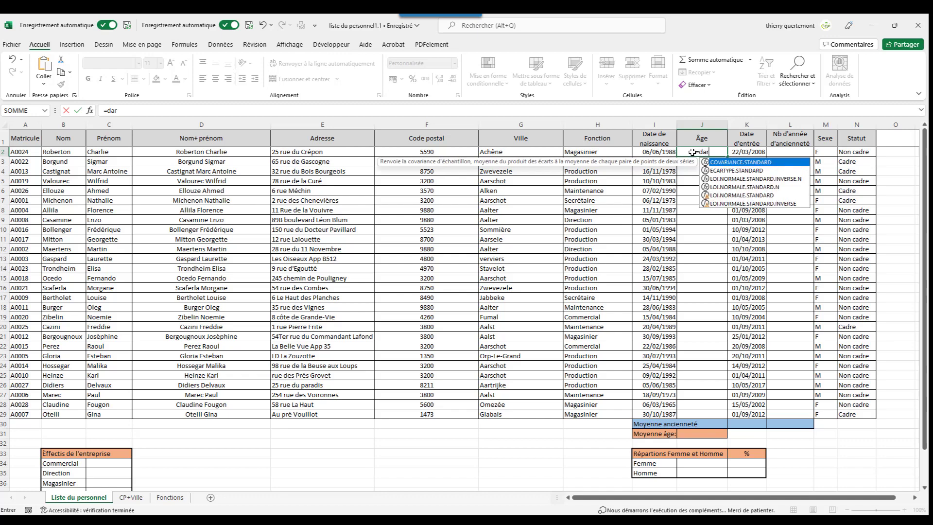
key("BackSpace")
type("te")
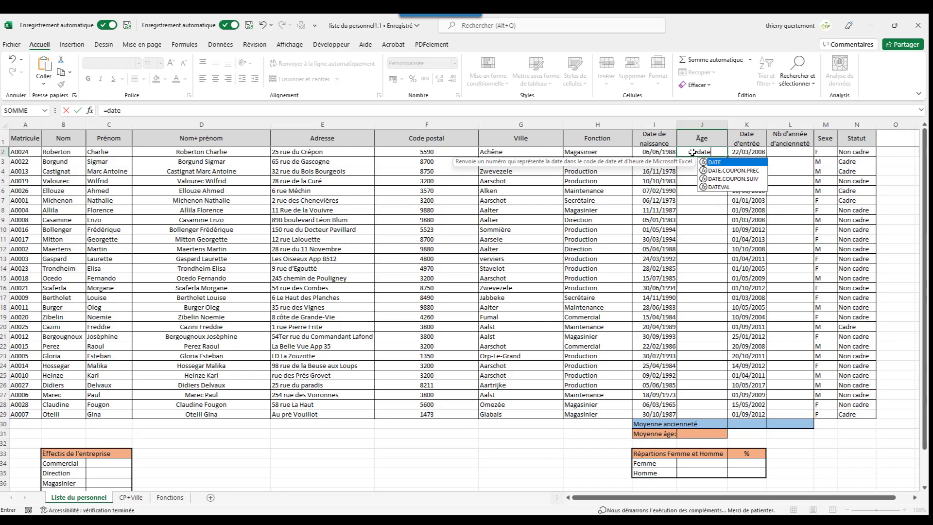
type("d")
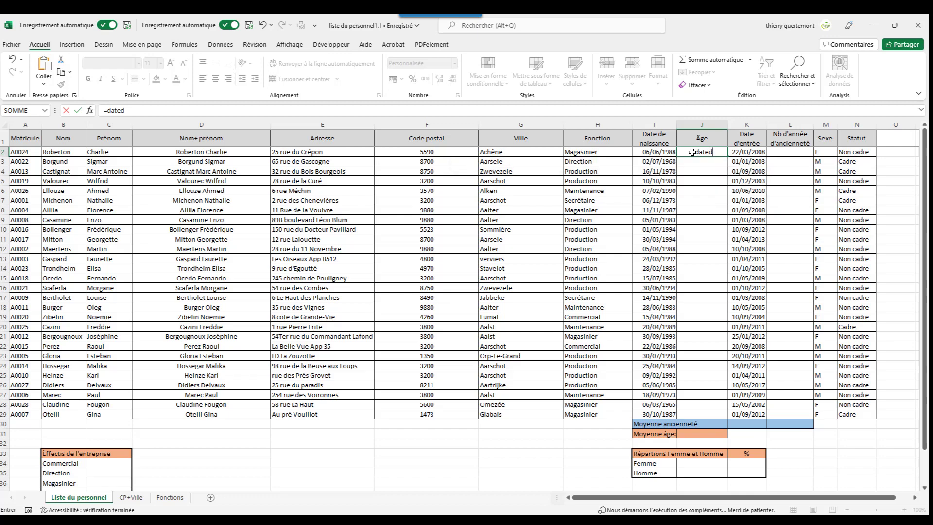
key("BackSpace")
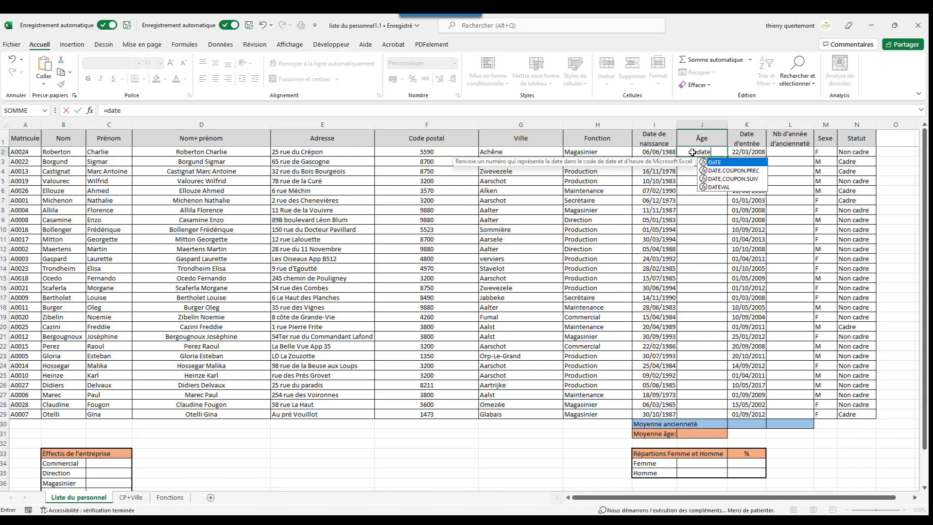
left_click(164, 110)
type("dif(")
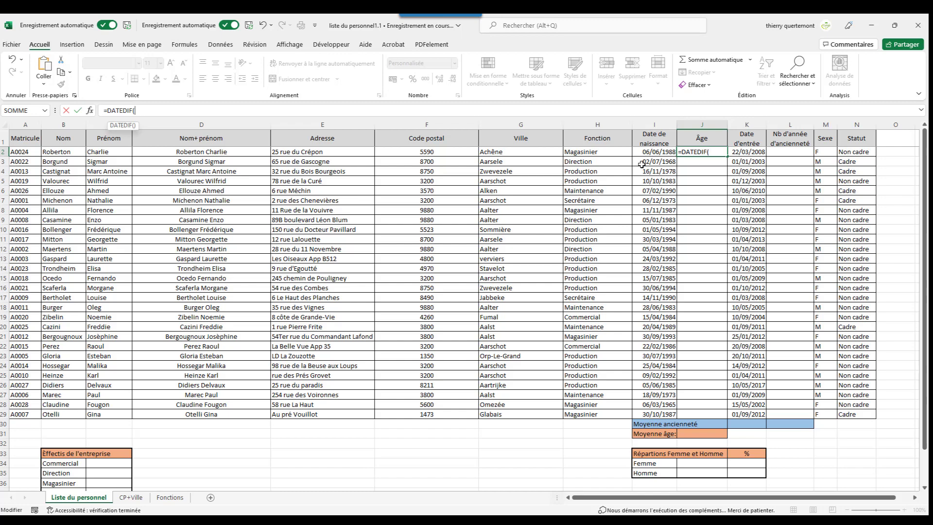
left_click(657, 155)
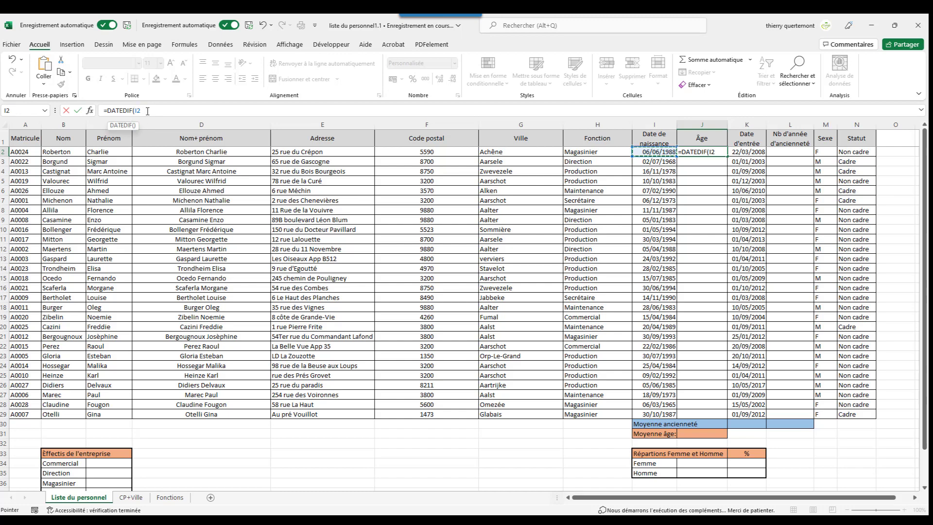
key("BackSpace")
key("BackSpace")
key("BackSpace")
key("BackSpace")
key("BackSpace")
key("BackSpace")
key("BackSpace")
key("BackSpace")
key("BackSpace")
key("BackSpace")
key("BackSpace")
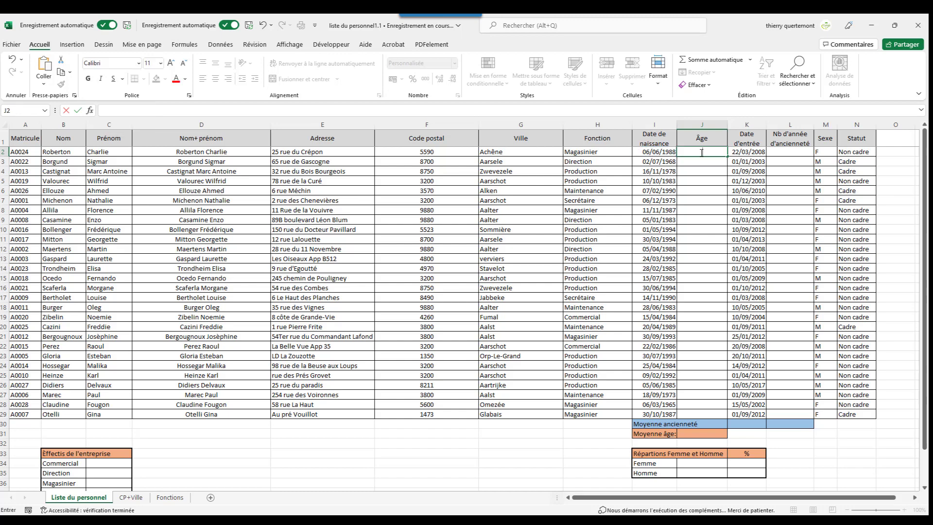
Step: Enter the formula =DATEDIF(I2;MAINTENANT();"Y") in J2 to calculate the first employee's age in years
type("=")
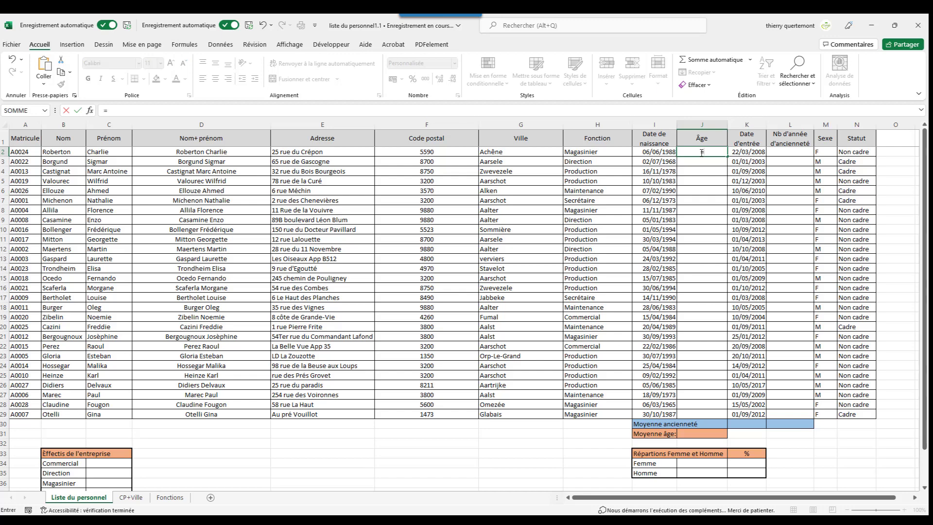
type("D")
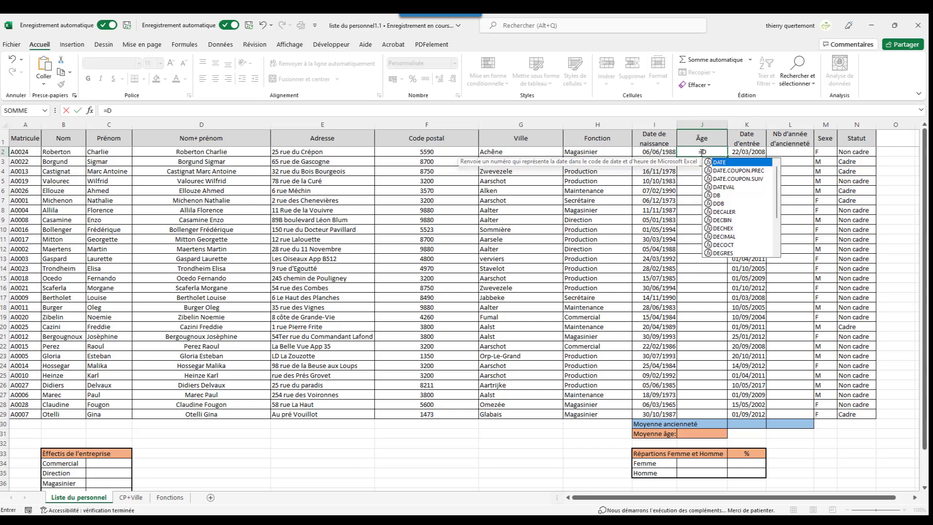
type("ATE")
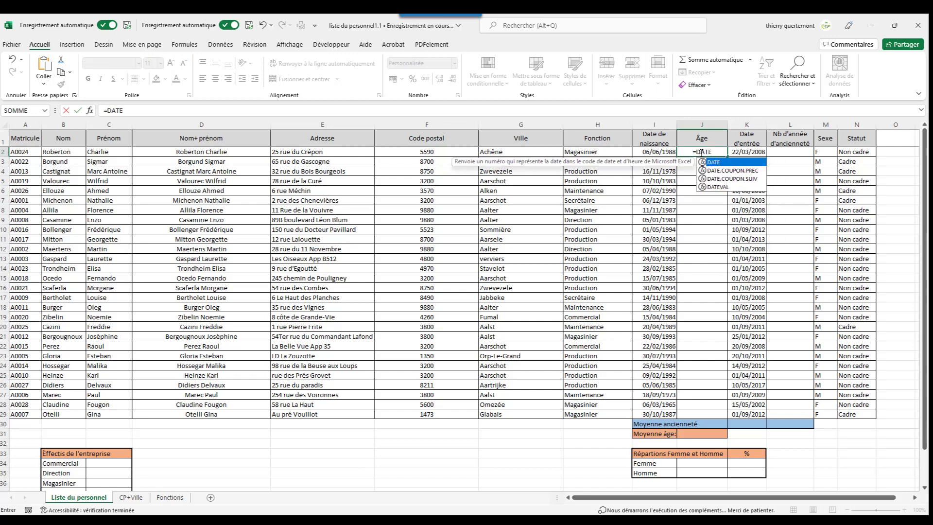
type("D")
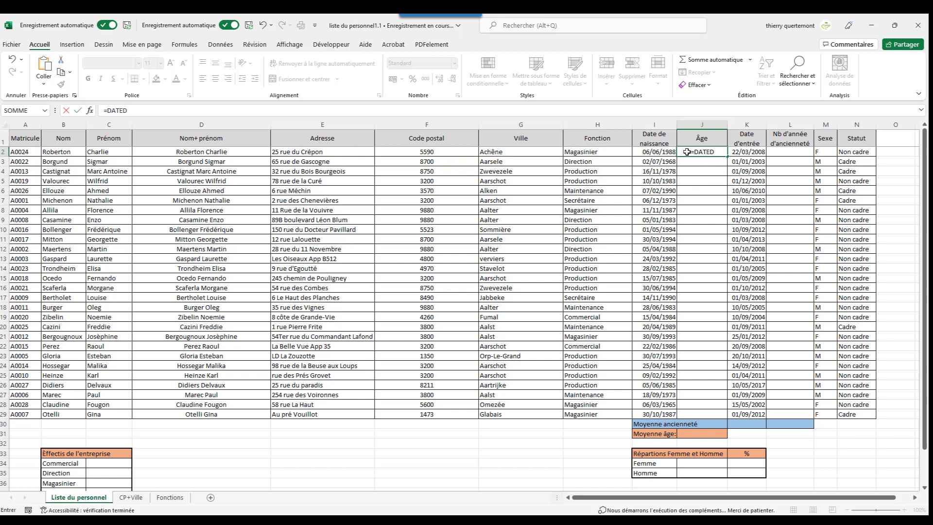
type("IF(")
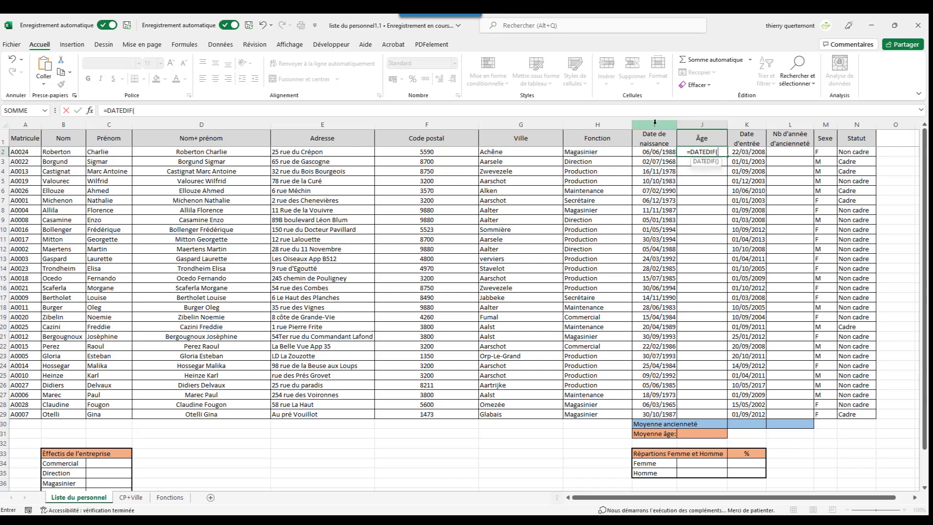
left_click(656, 153)
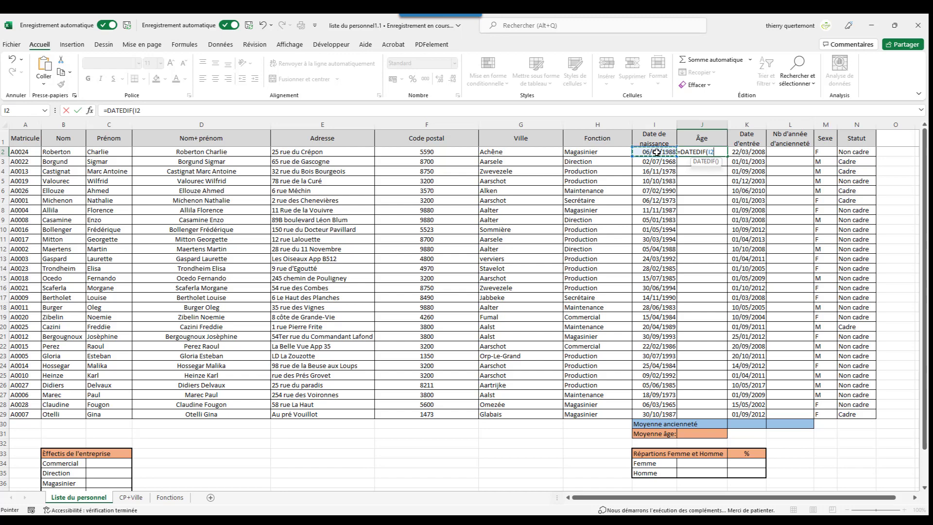
type(";")
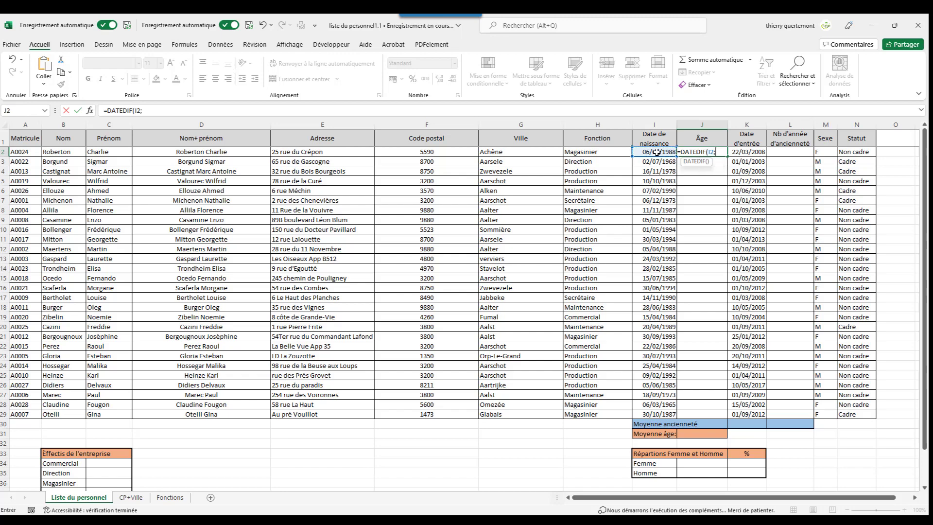
type("ma")
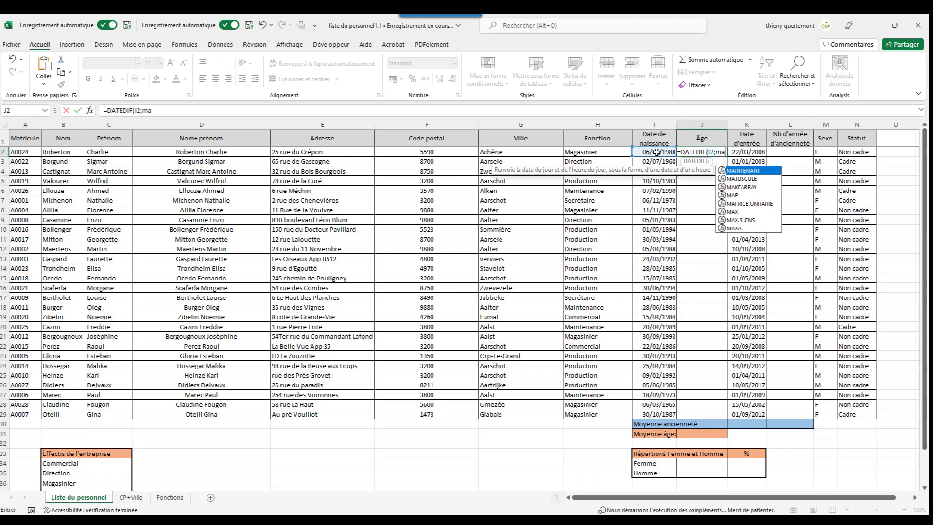
double_click(745, 174)
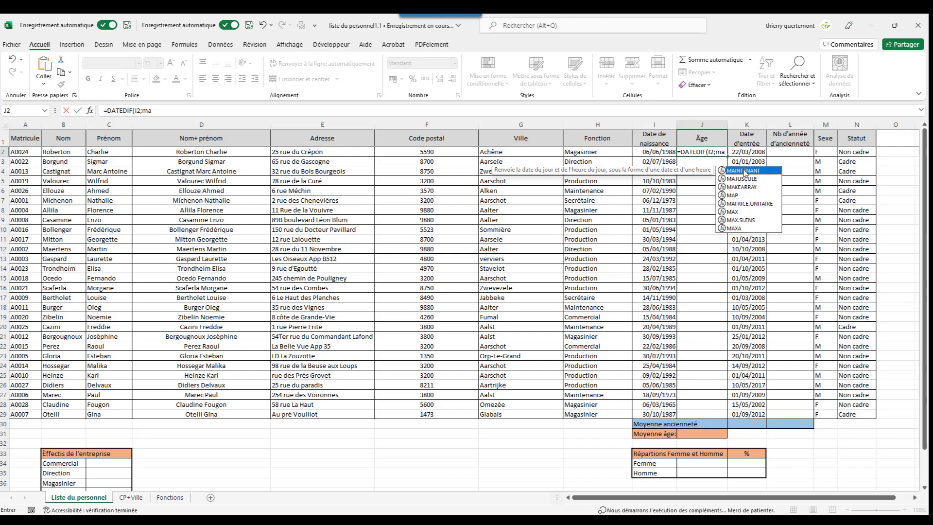
double_click(744, 173)
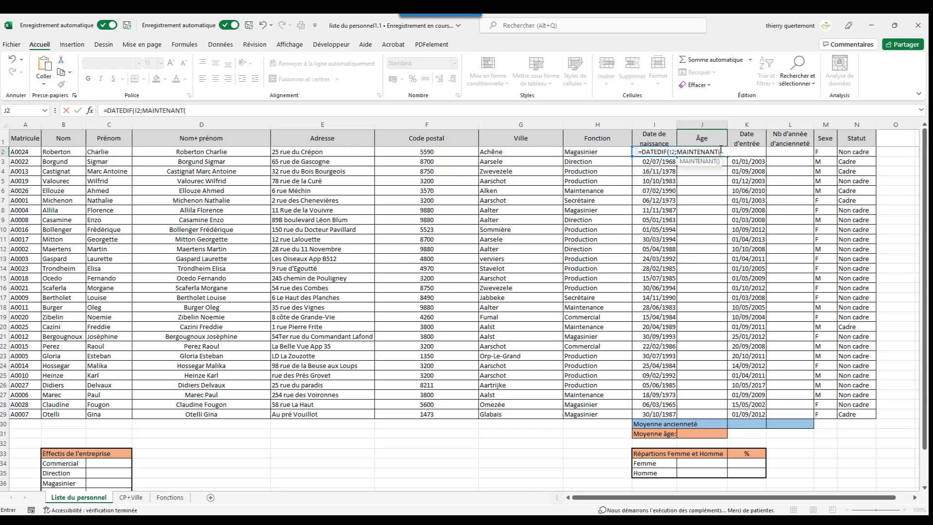
type(")")
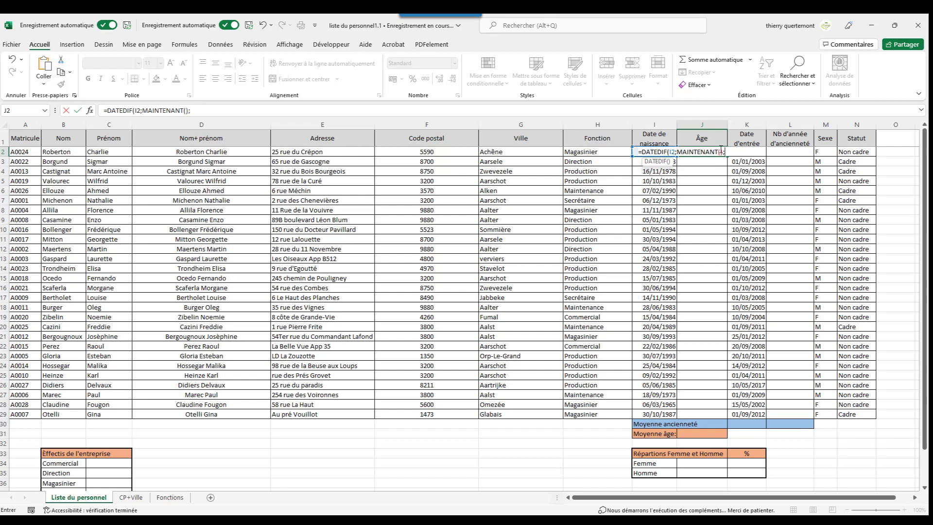
type(";3")
type(")")
key("Return")
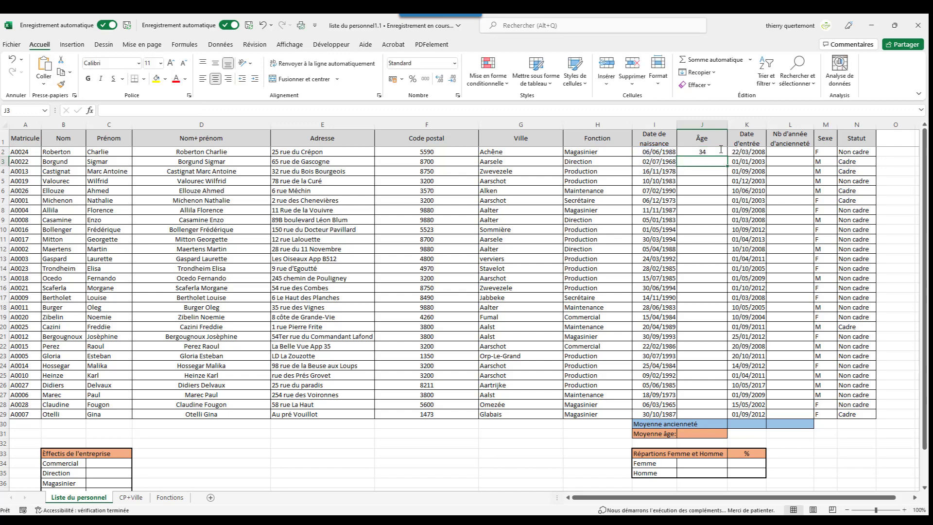
Step: Fill the age formula from J2 down to J29 for all employees in the Âge column
double_click(716, 160)
type("'")
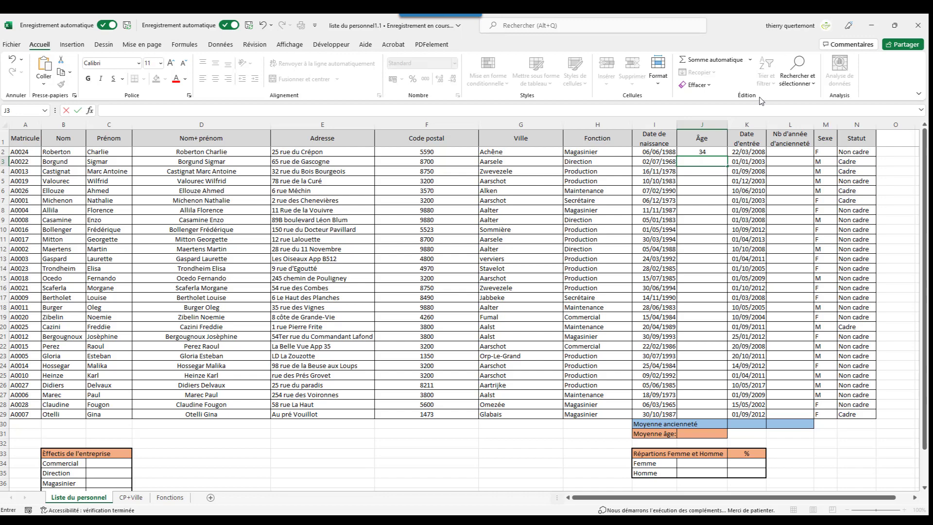
left_click(715, 150)
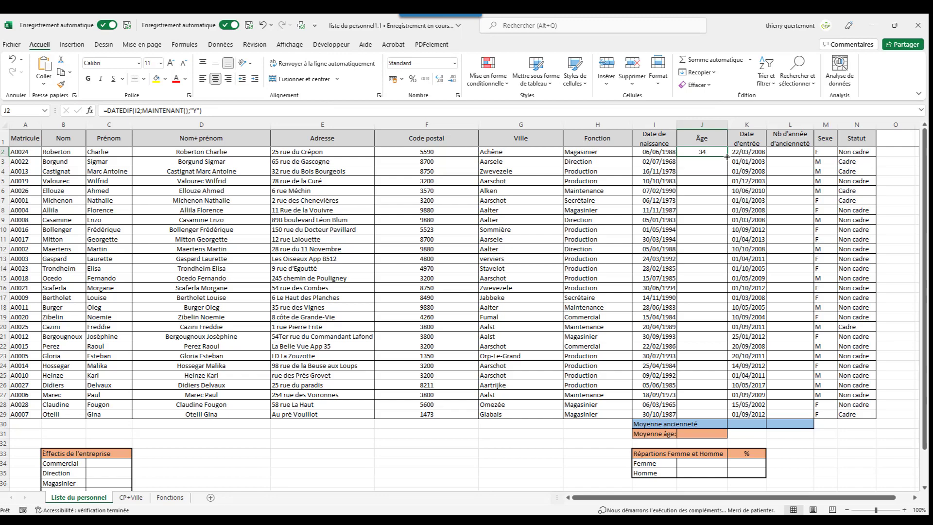
left_click_drag(726, 156, 736, 423)
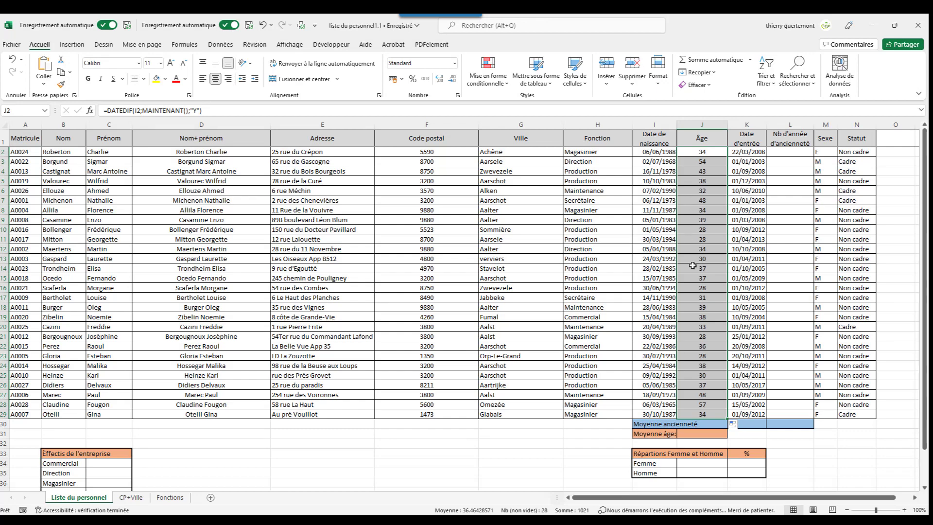
Step: Give J2 a custom number format that shows the number followed by "ans", and fill it down through J29
left_click(713, 153)
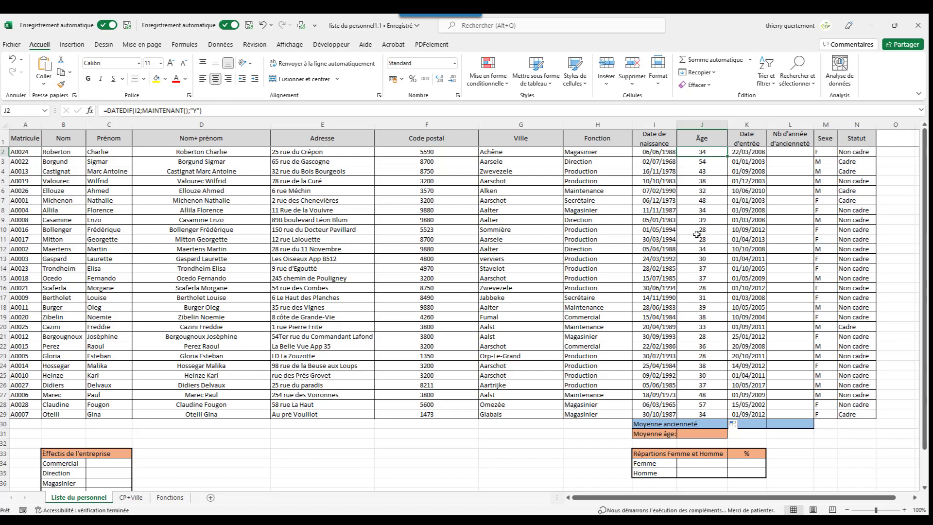
right_click(701, 153)
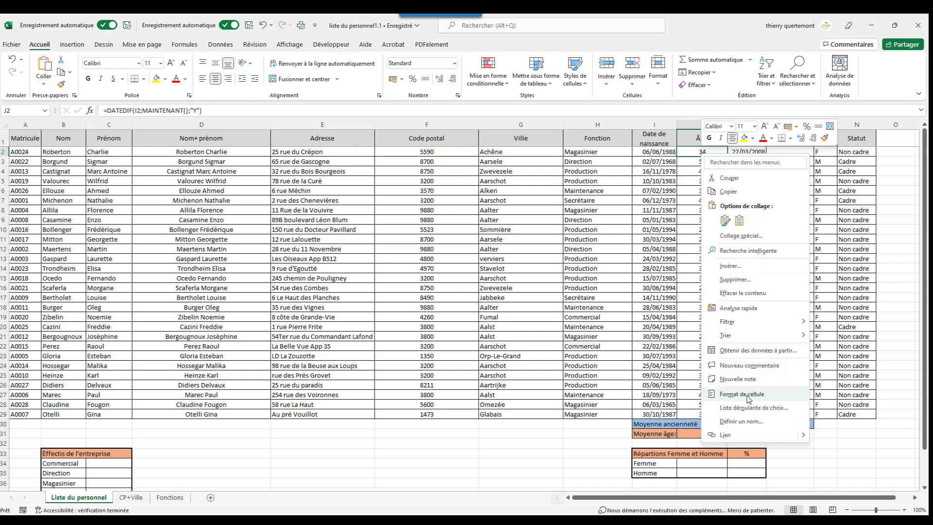
right_click(688, 154)
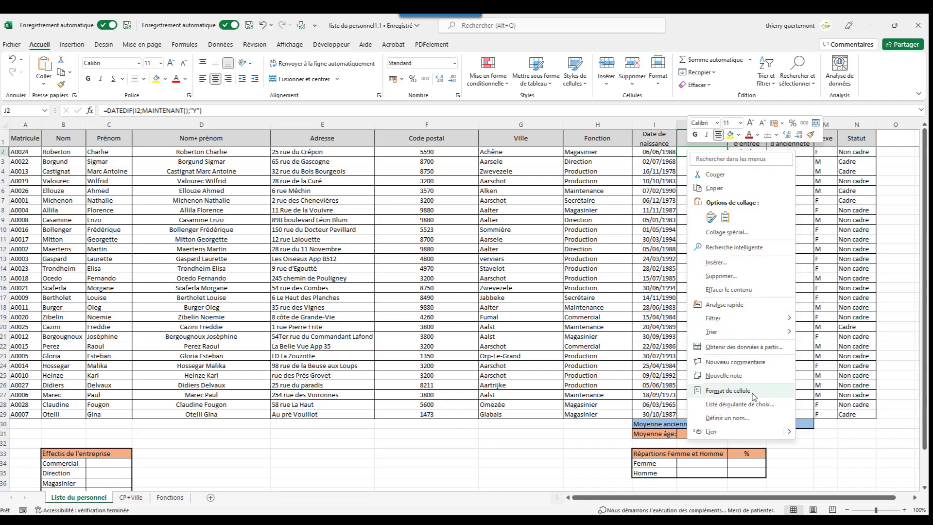
left_click(728, 391)
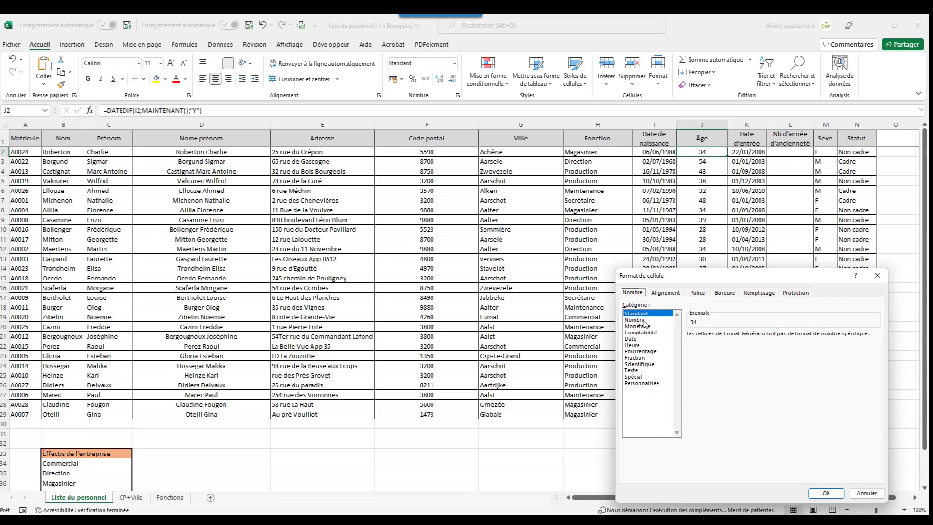
left_click(652, 384)
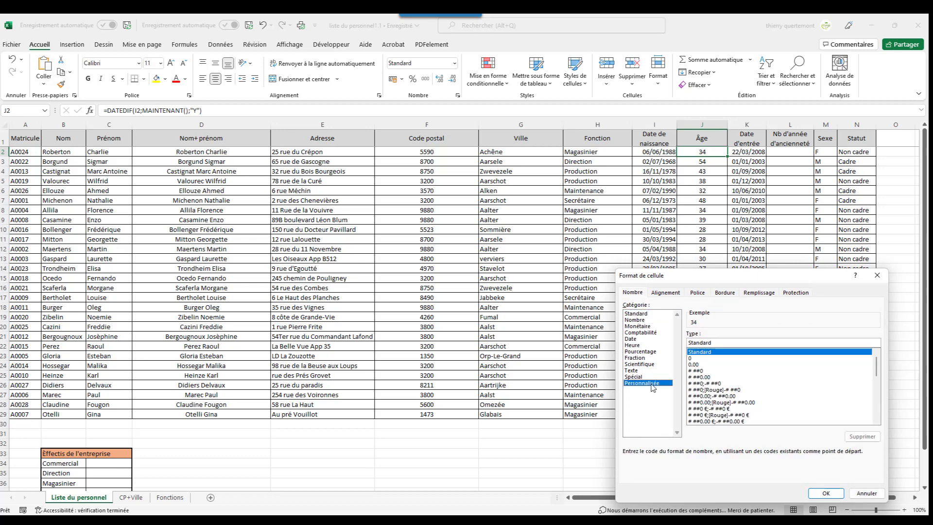
left_click(712, 343)
double_click(689, 343)
type("0")
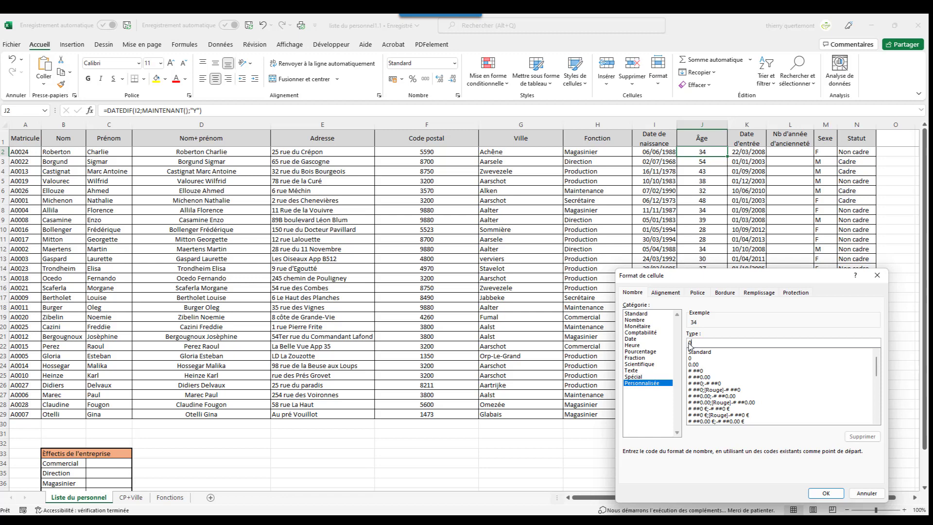
type("\"ans\"")
left_click(694, 343)
left_click(826, 493)
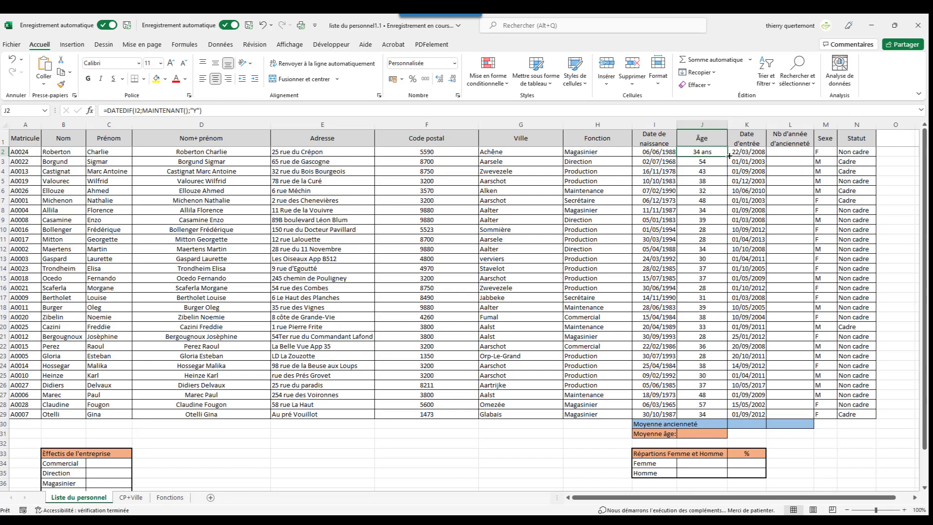
mouse_move(727, 156)
left_mouse_down()
mouse_move(738, 313)
mouse_move(728, 477)
mouse_move(704, 466)
mouse_move(712, 367)
left_mouse_up()
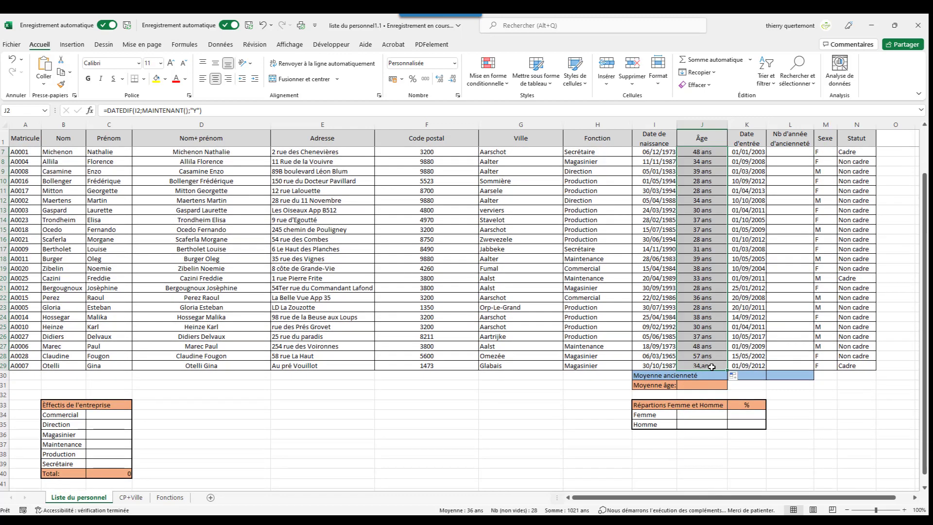
scroll(717, 301, "up", 2)
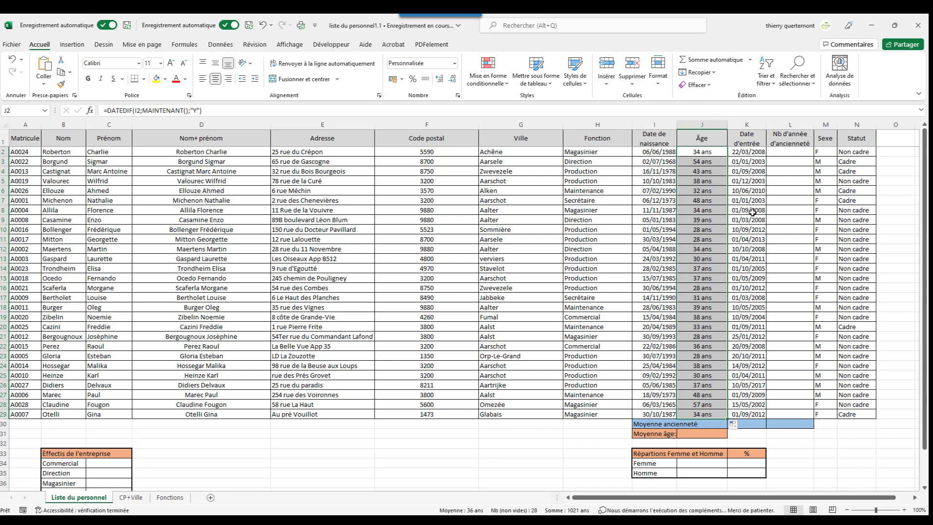
Step: Enter the formula =DATEDIF(K2;MAINTENANT();"y") in L2 to calculate the first employee's years of seniority
left_click(788, 153)
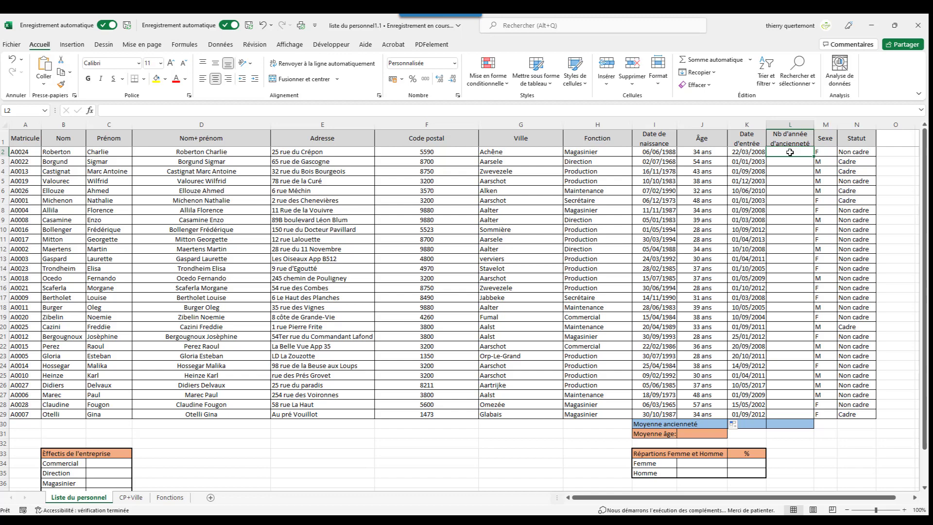
type("=")
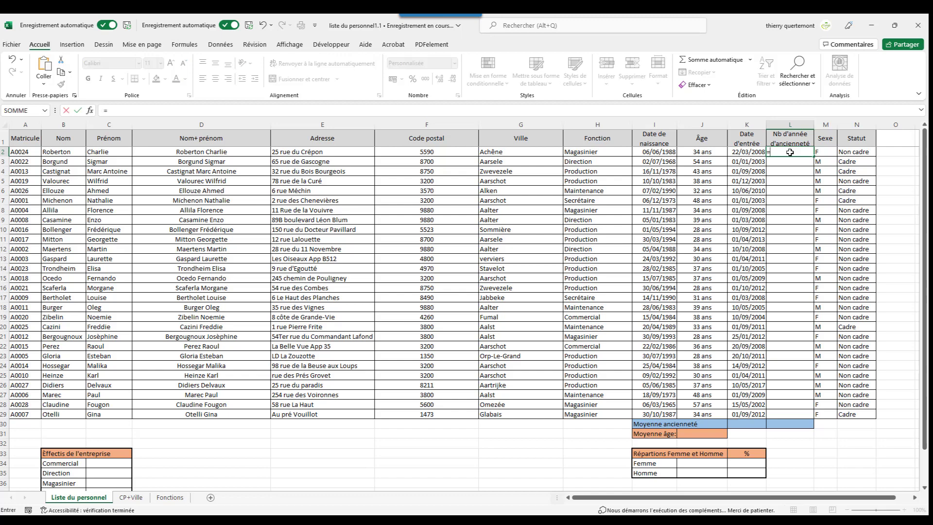
type("DATE")
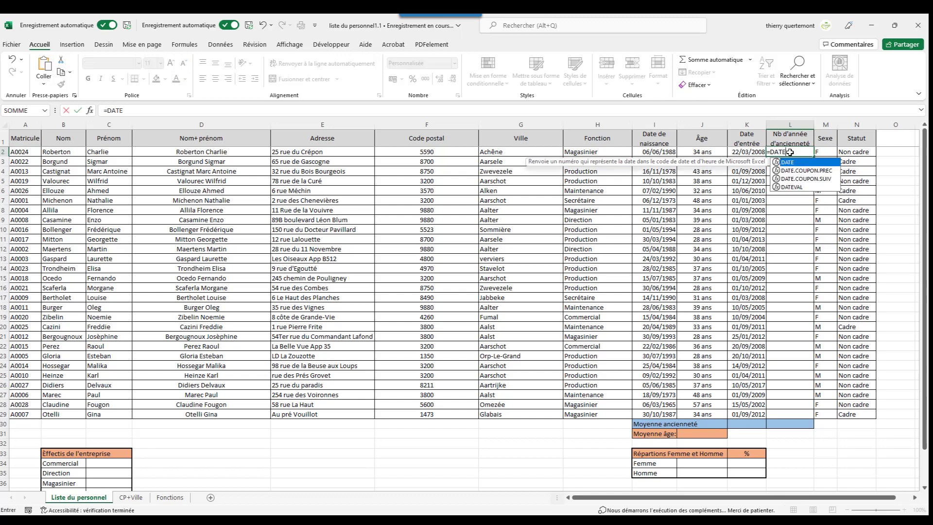
type("DIF")
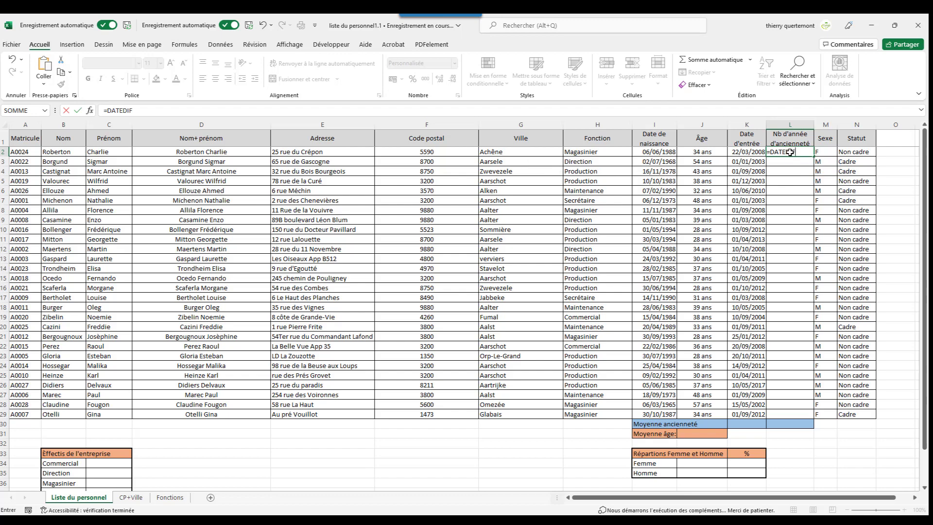
type("(")
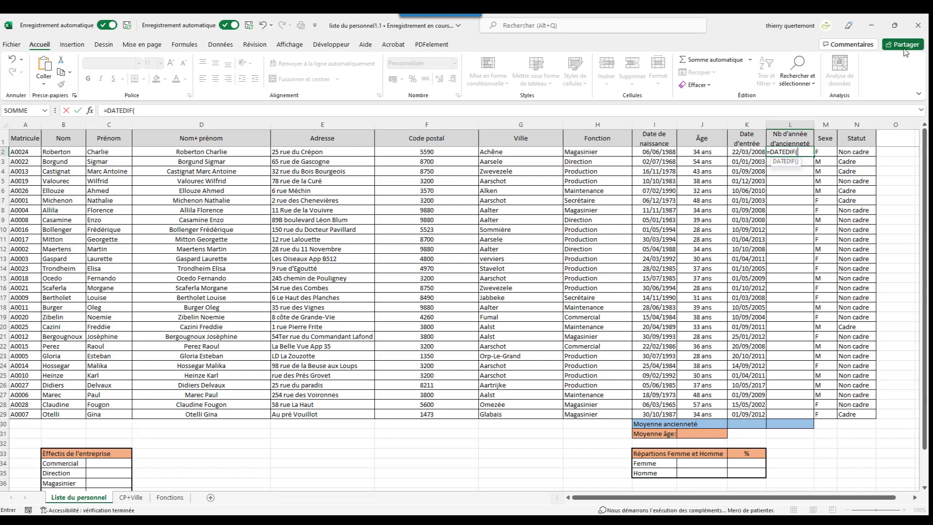
left_click(740, 154)
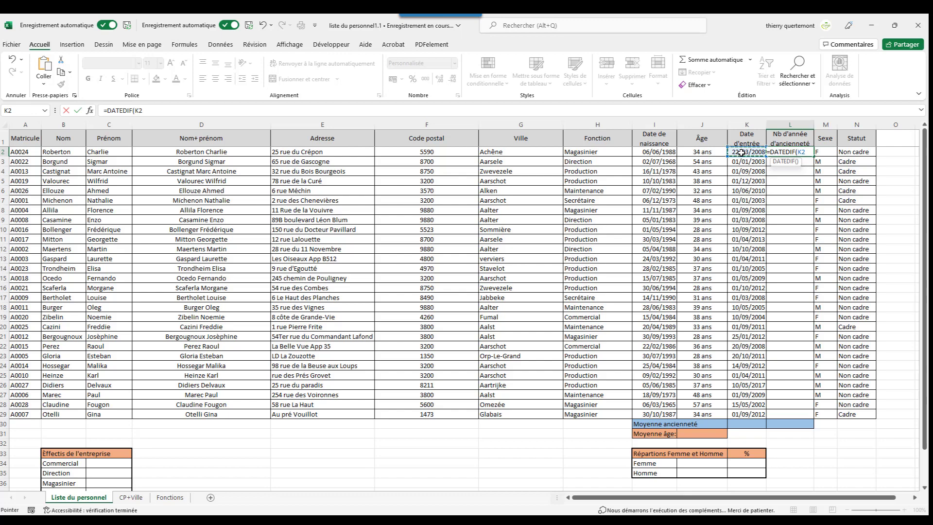
type(";ma")
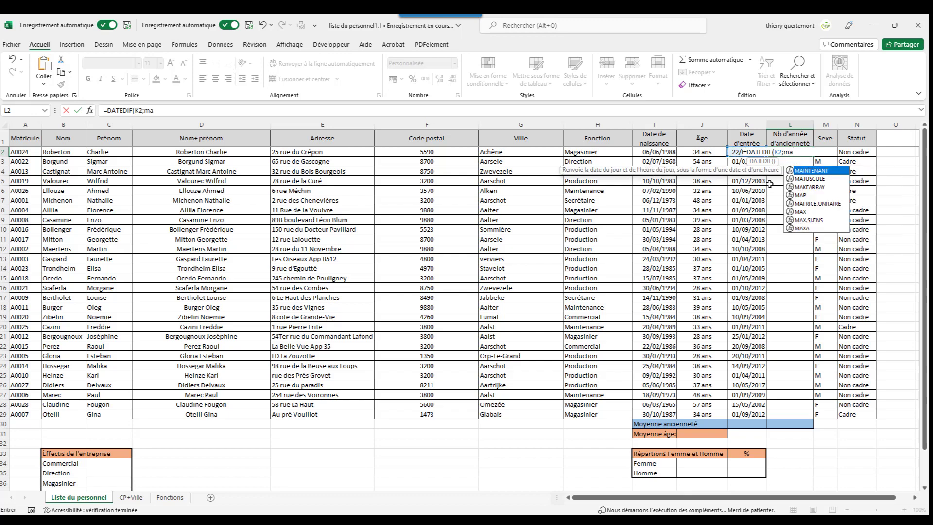
double_click(812, 171)
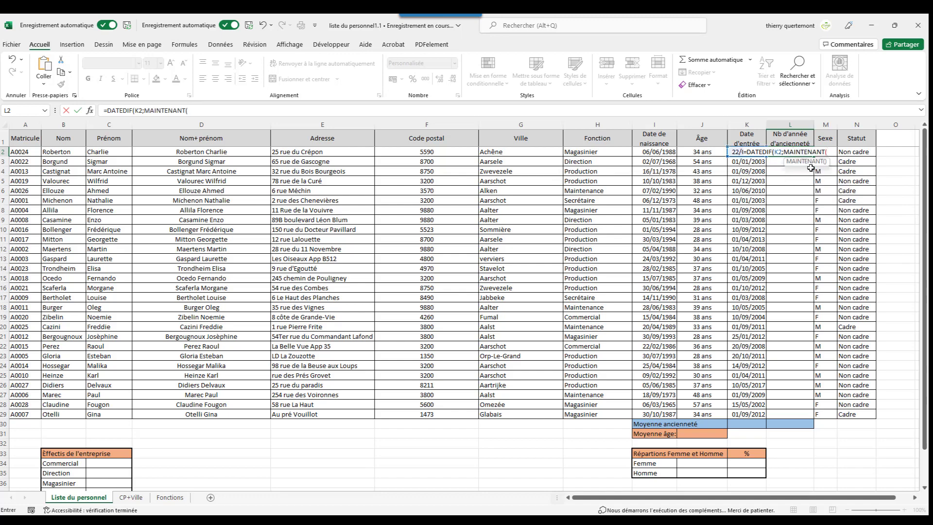
type(")")
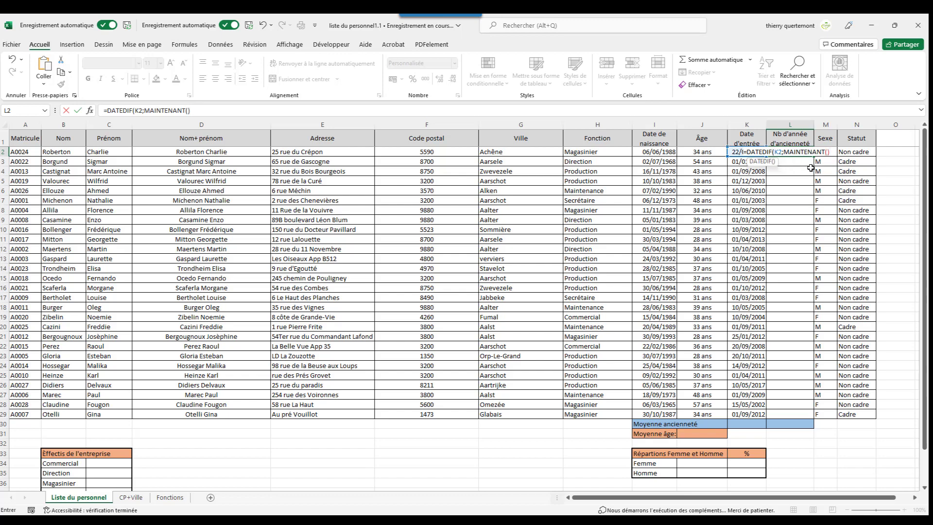
type(";3")
key("BackSpace")
type("y\"")
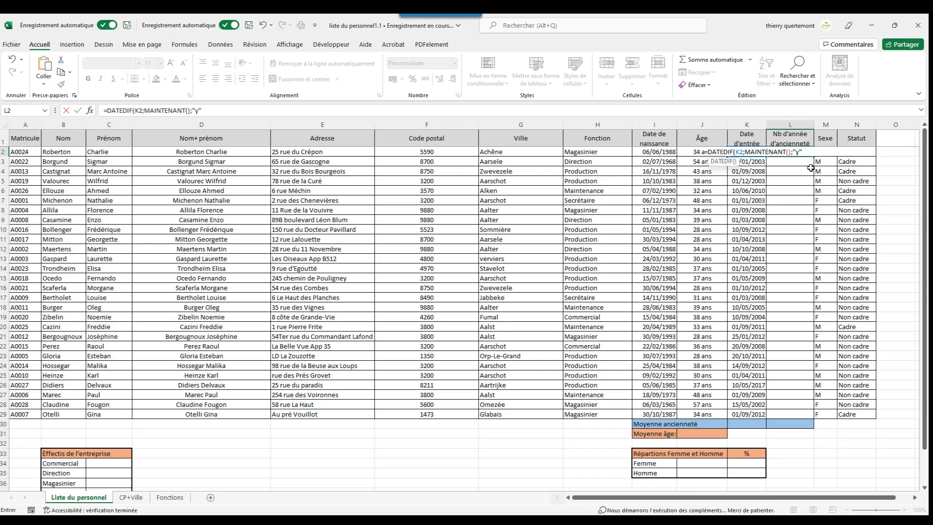
type(")")
key("Return")
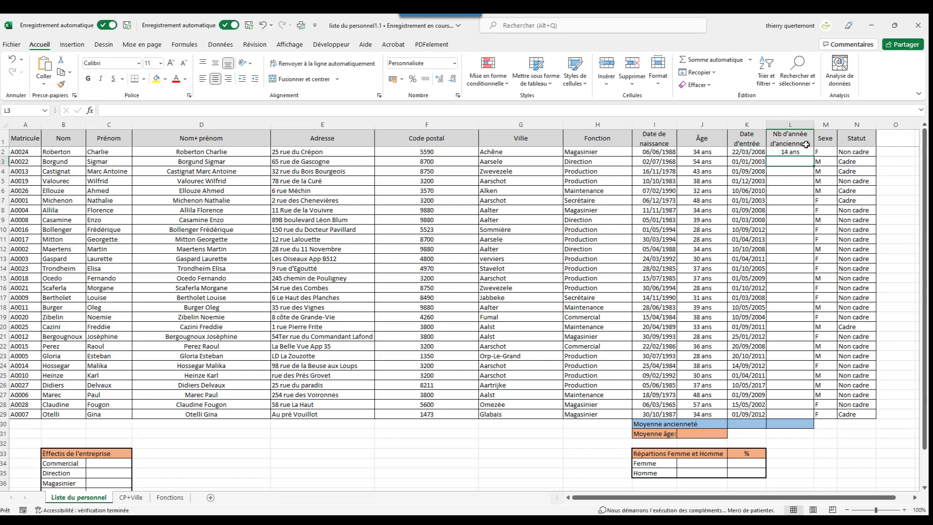
Step: Fill the seniority formula from L2 down to L29 for all employees
left_click(801, 152)
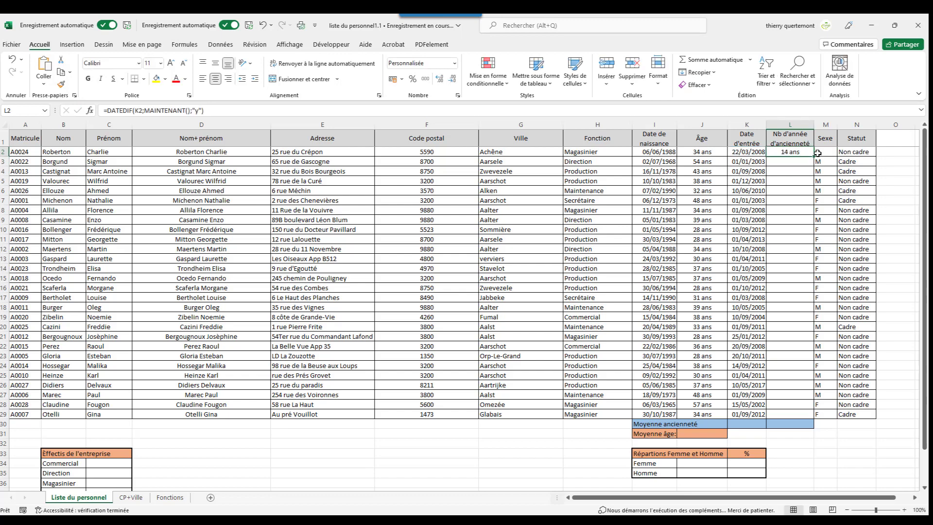
left_click_drag(814, 156, 820, 419)
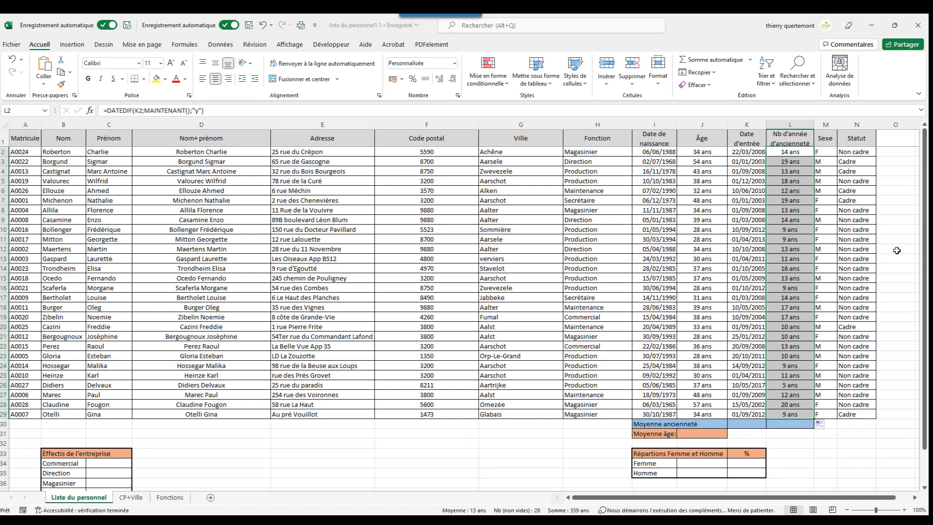
left_click(897, 252)
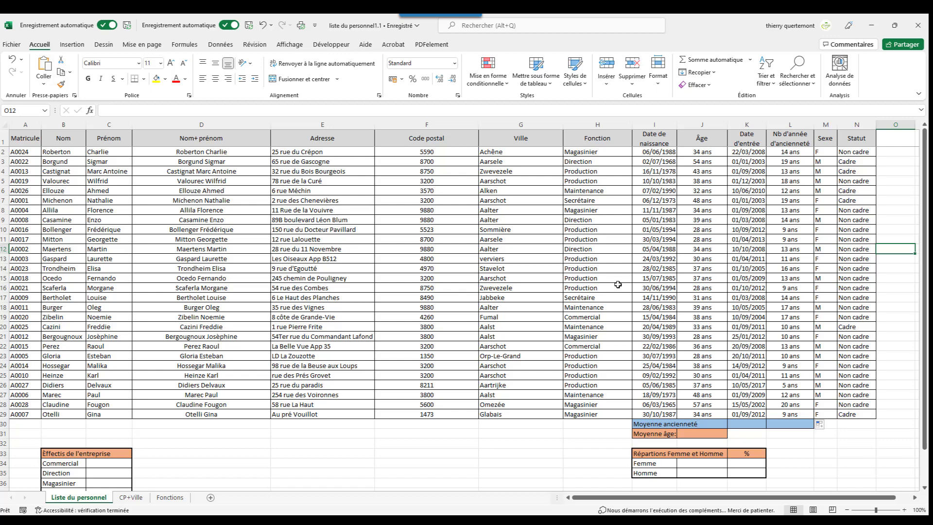
Step: Begin an NB.SI formula in C34 to count the Commercial staff in the headcount table
scroll(261, 309, "down", 1)
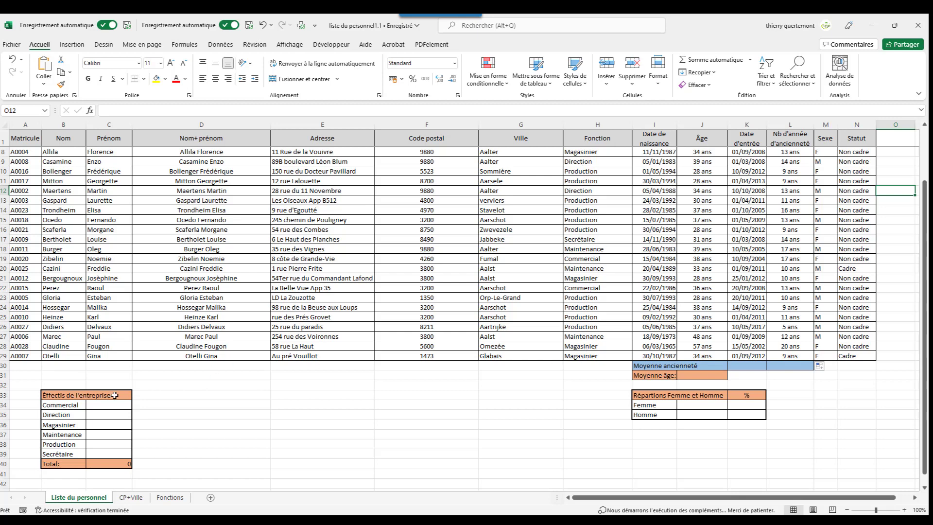
left_click(97, 405)
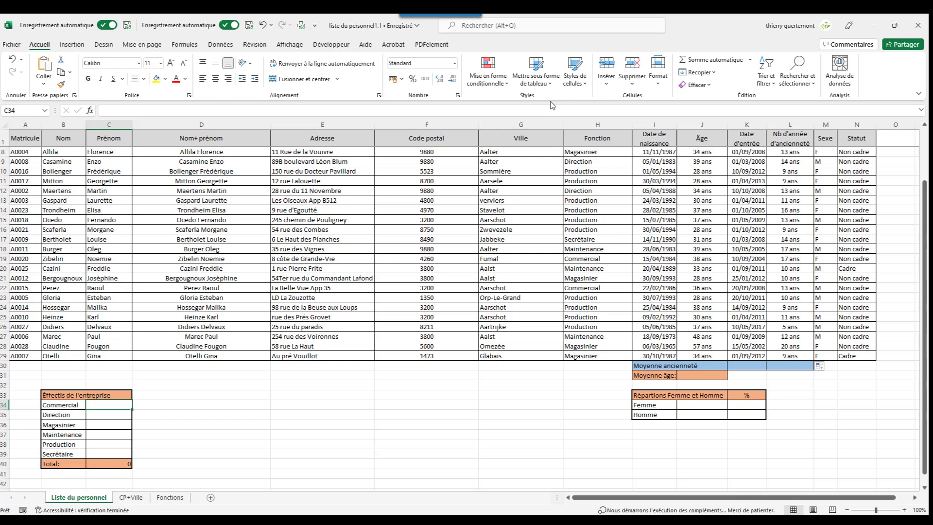
type("=")
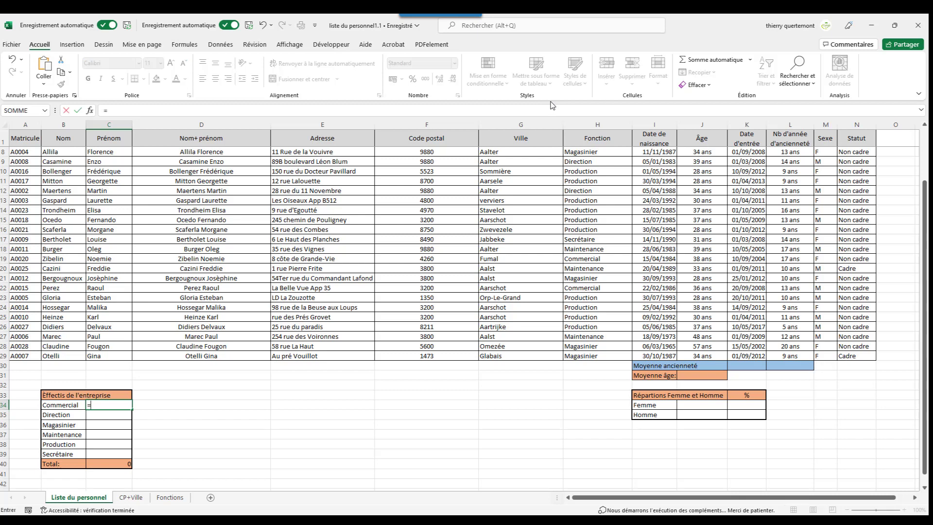
type("NB")
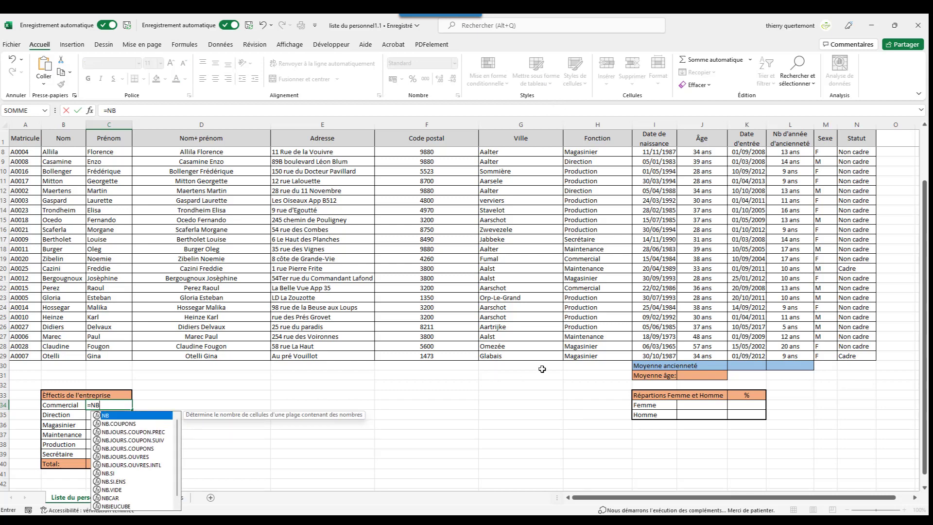
double_click(107, 473)
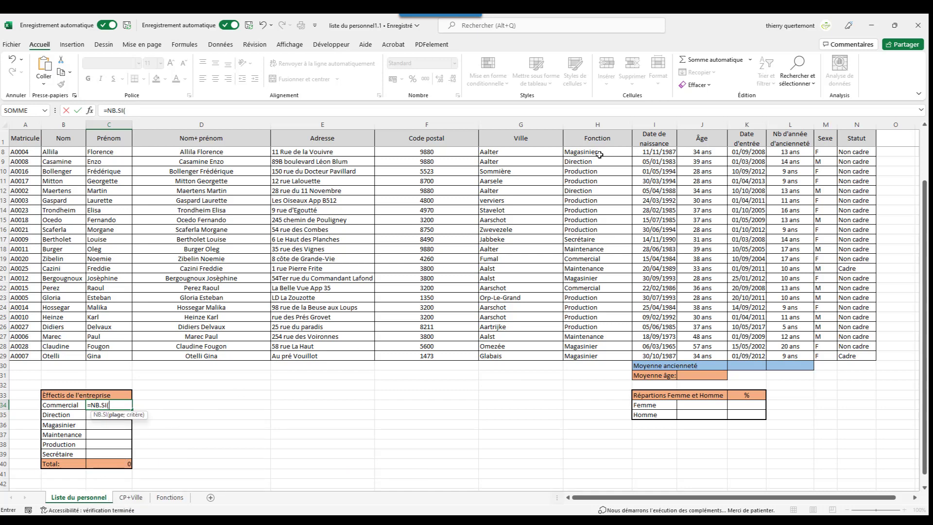
left_click_drag(597, 152, 592, 354)
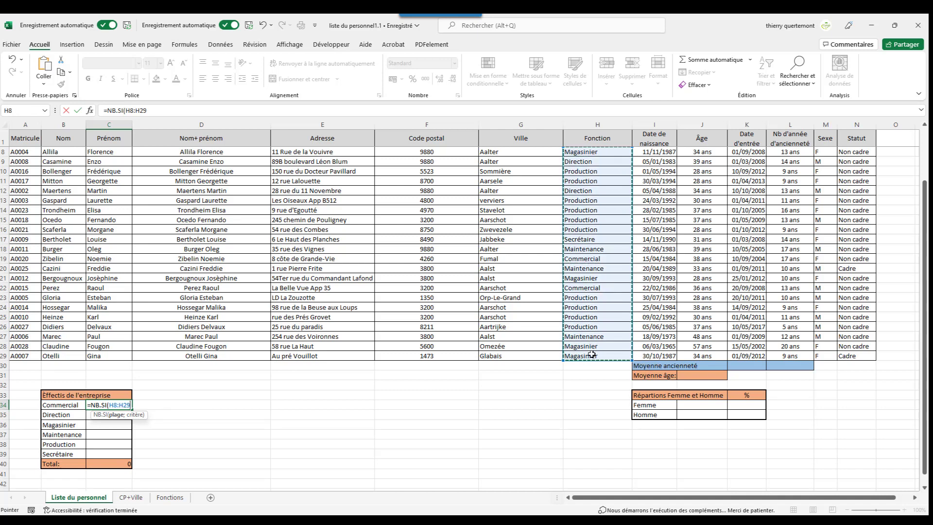
left_click(59, 407)
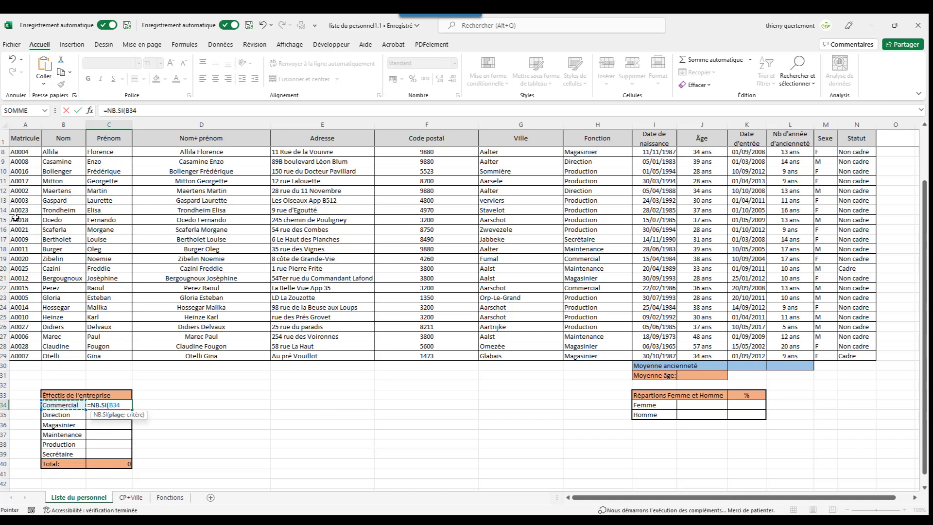
key("BackSpace")
key("BackSpace")
key("BackSpace")
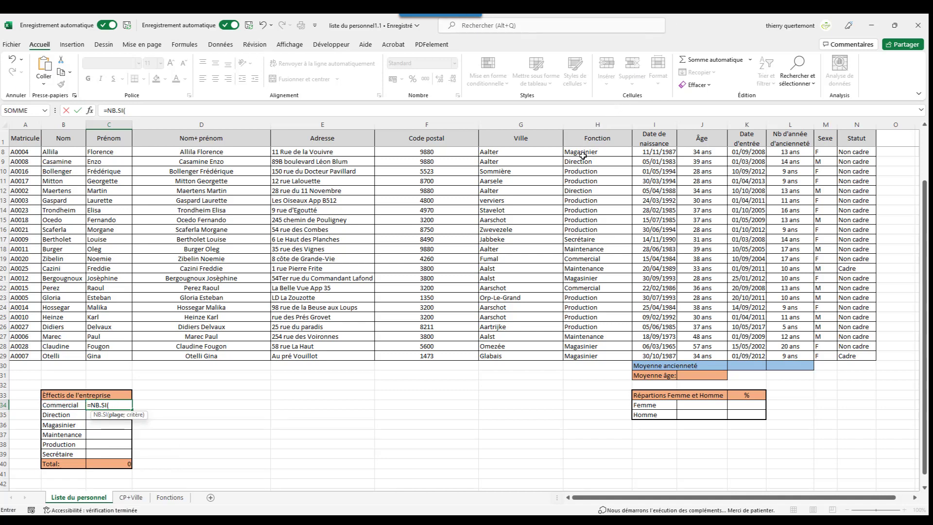
Step: Complete the formula in C34 as =NB.SI(H8:H29;B34), counting the Fonction cells that match Commercial
left_click_drag(583, 154, 571, 357)
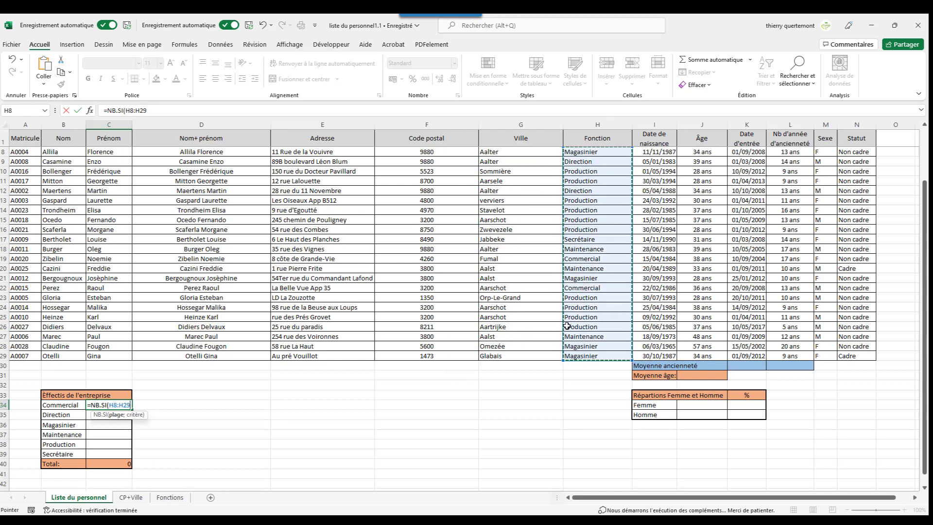
type(";")
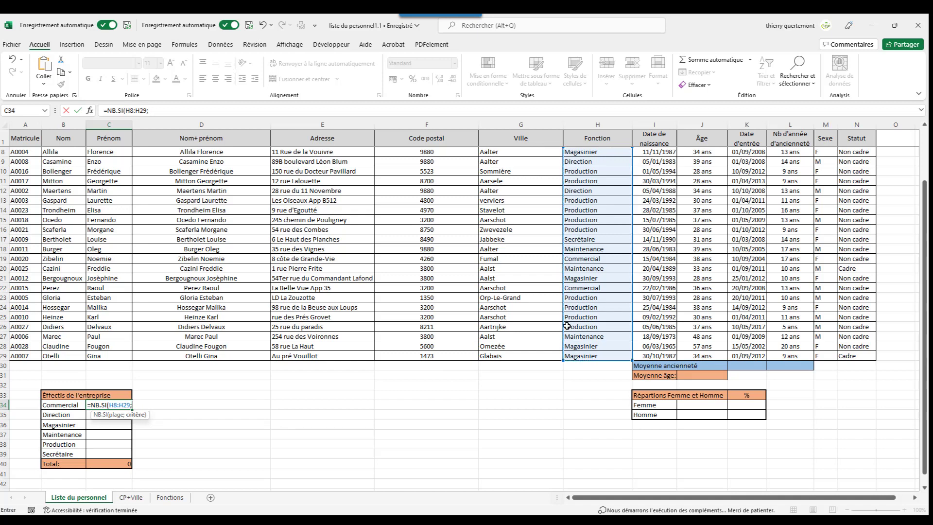
left_click(60, 404)
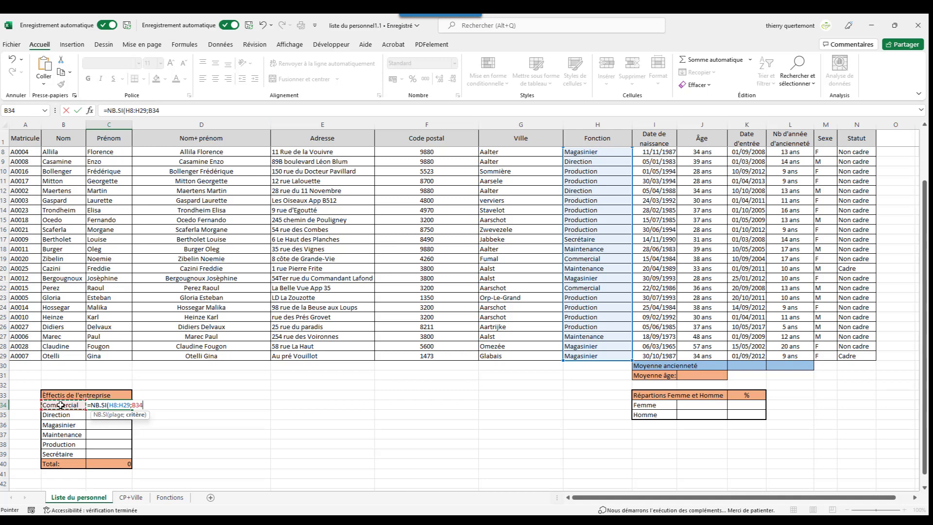
type(")")
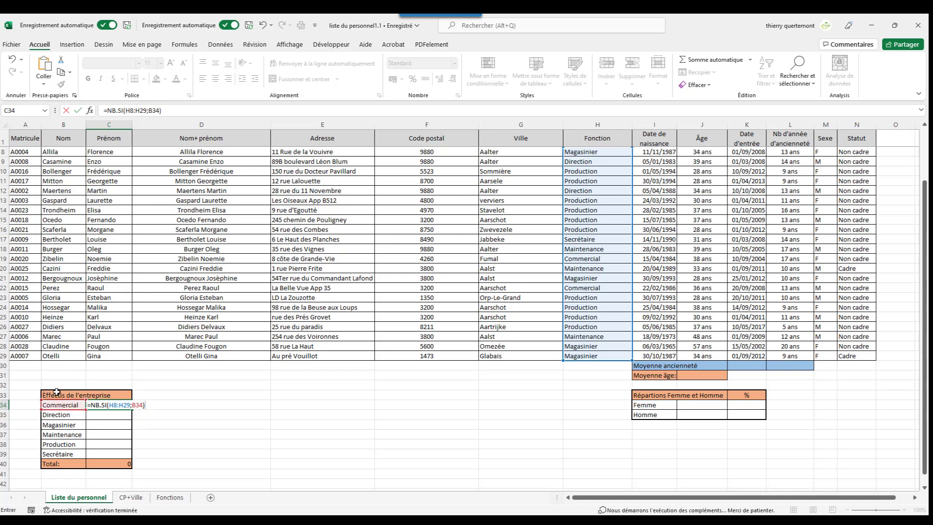
key("Return")
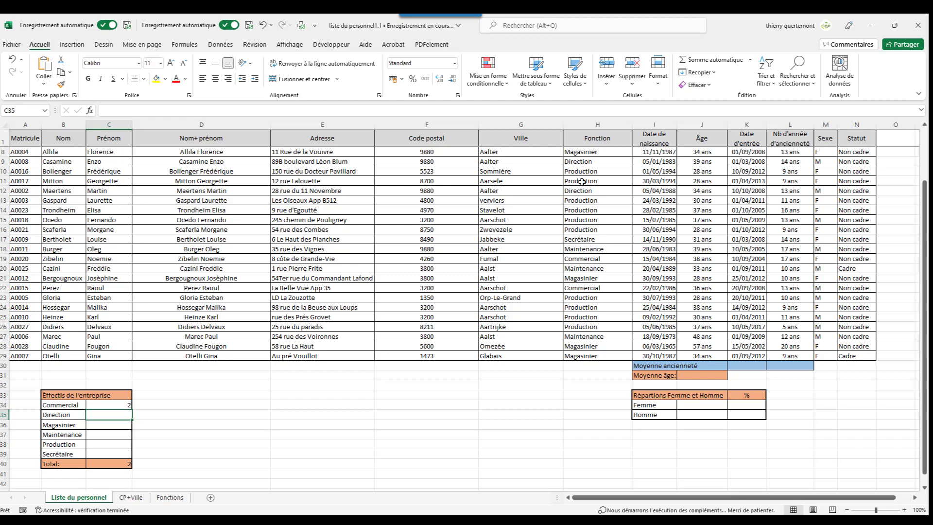
Step: Make the counted range in C34 absolute so the formula reads =NB.SI($H$8:$H$29;B34)
left_click(116, 406)
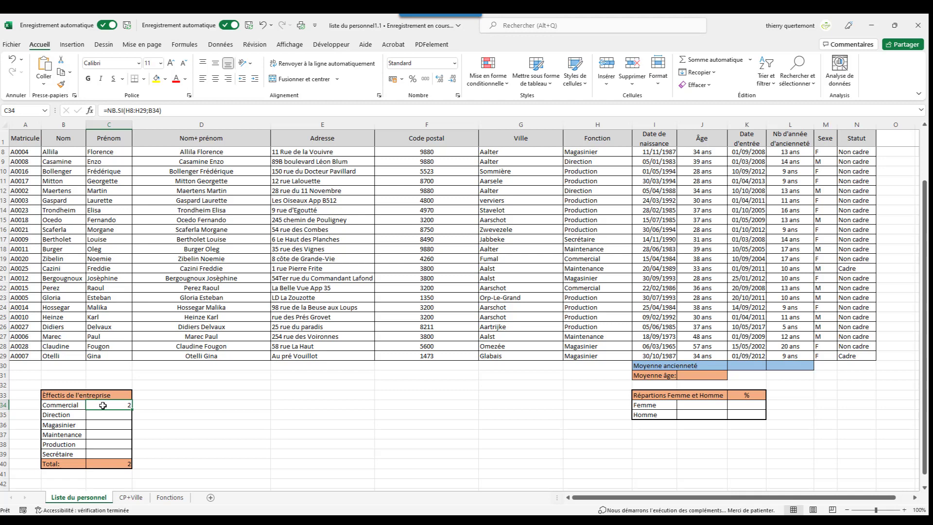
left_click(130, 111)
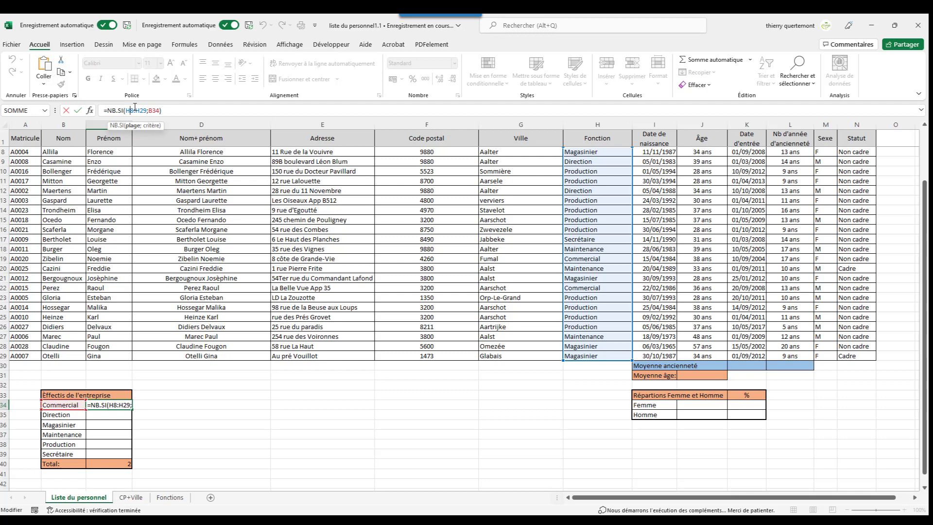
key("F4")
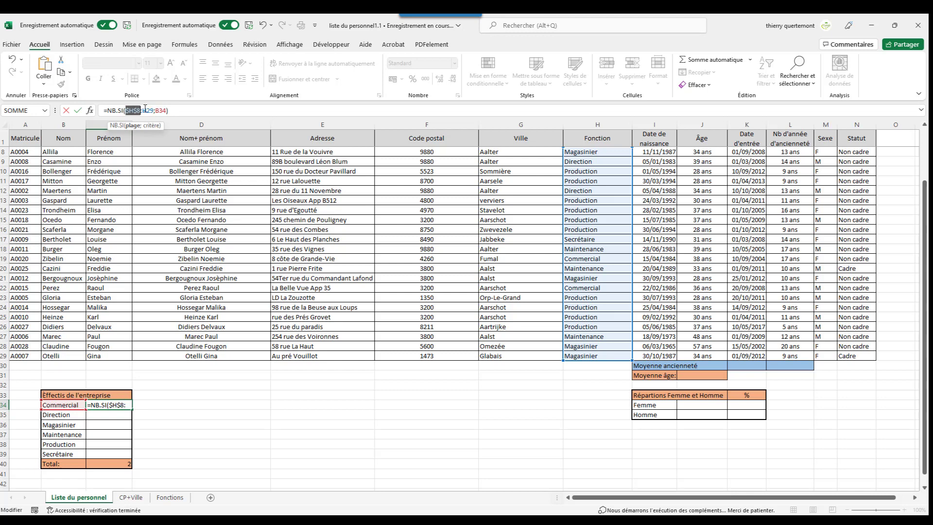
left_click(149, 110)
key("F4")
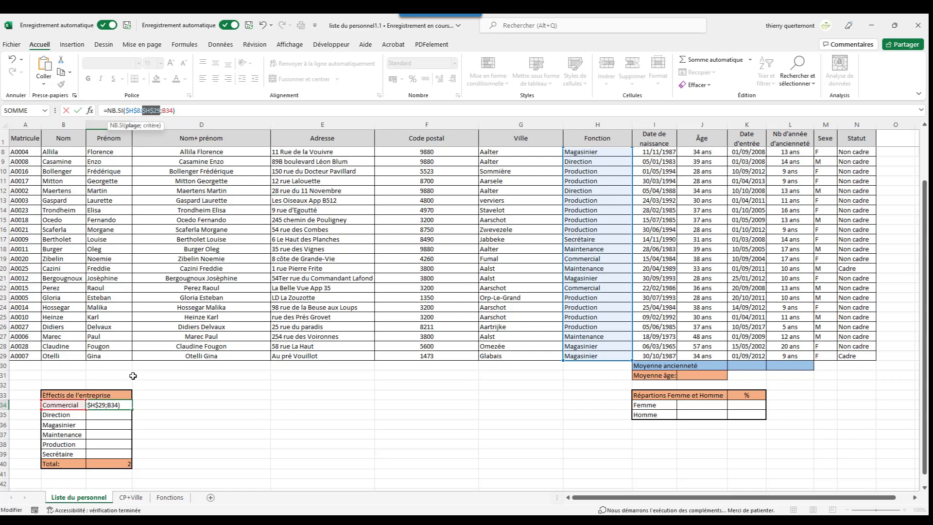
left_click(194, 422)
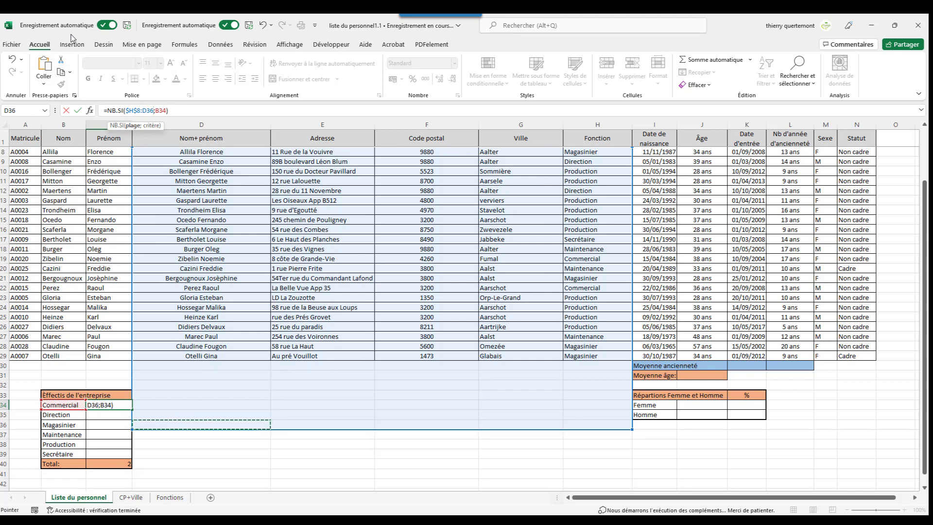
left_click(262, 25)
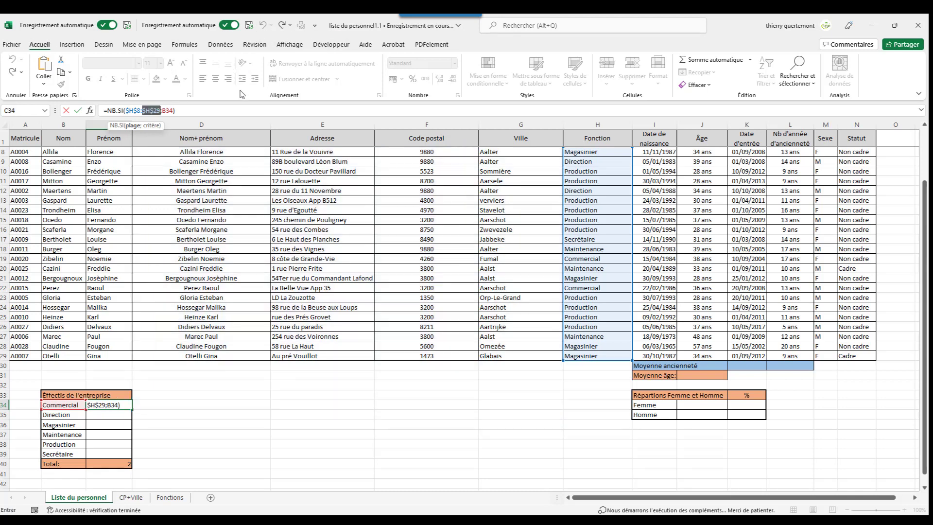
left_click(186, 110)
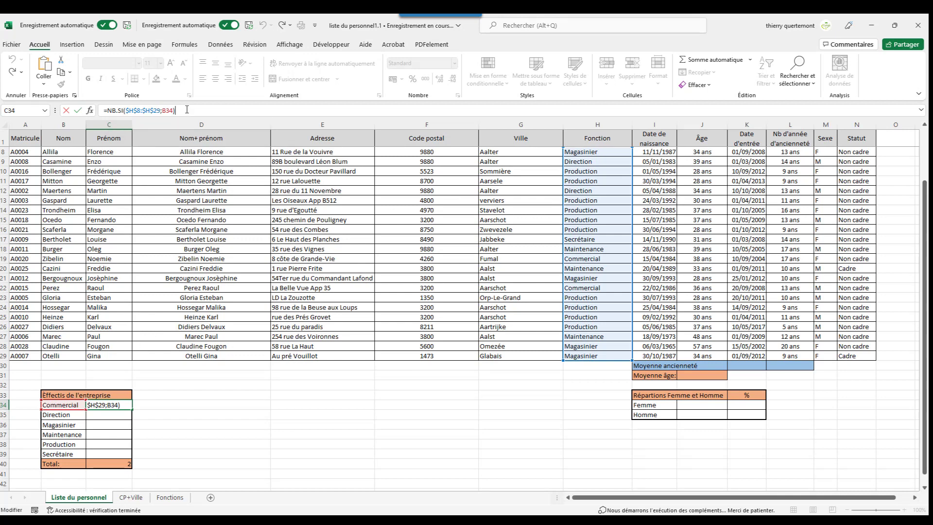
key("Return")
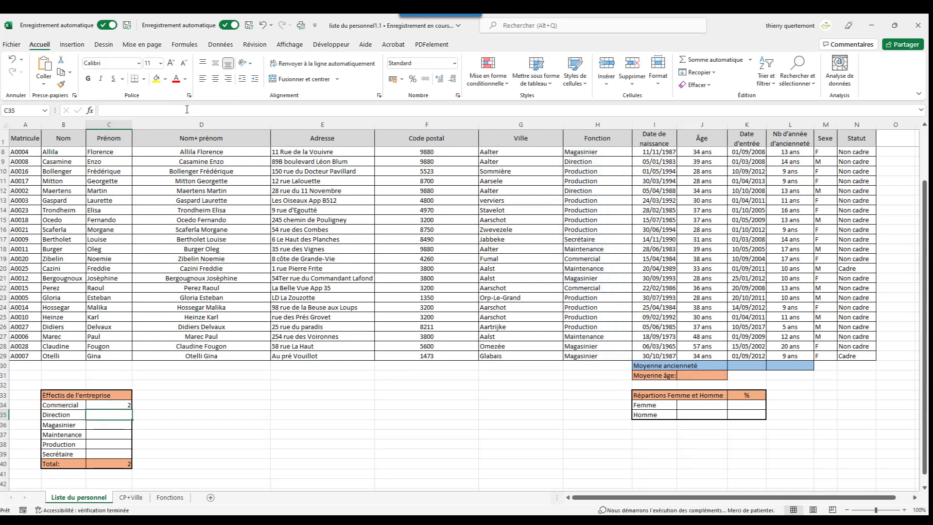
Step: Fill the NB.SI formula from C34 down to C39 for all functions in the headcount table
left_click(122, 403)
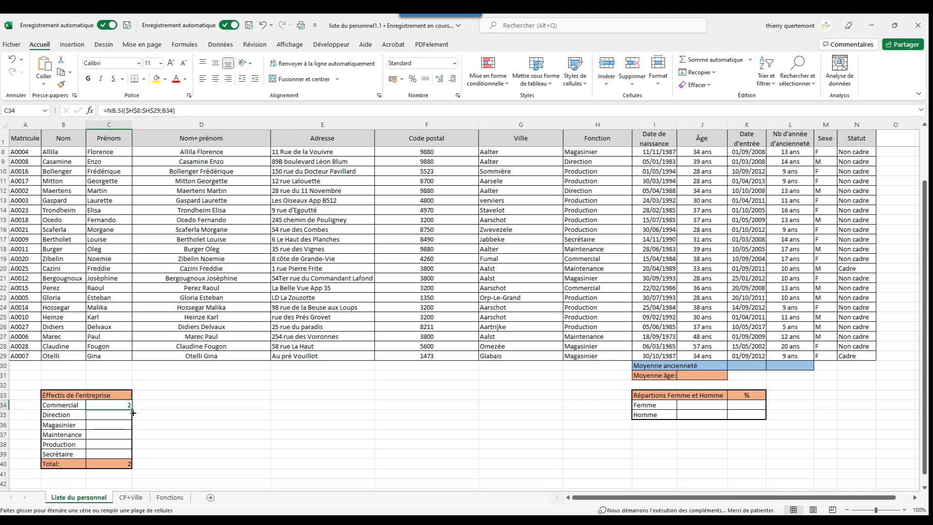
left_click_drag(132, 412, 133, 454)
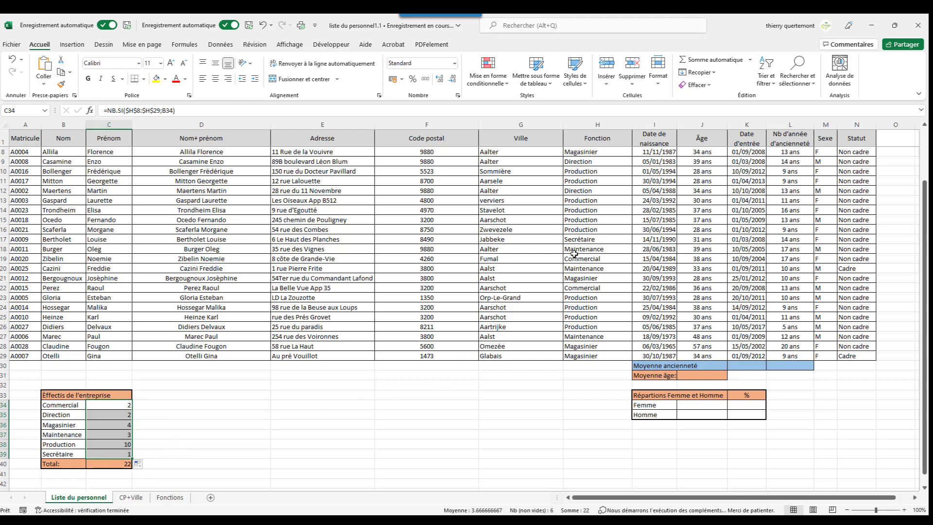
Step: Turn on filtering for the header row and filter the Fonction column to show only Production
left_click(612, 139)
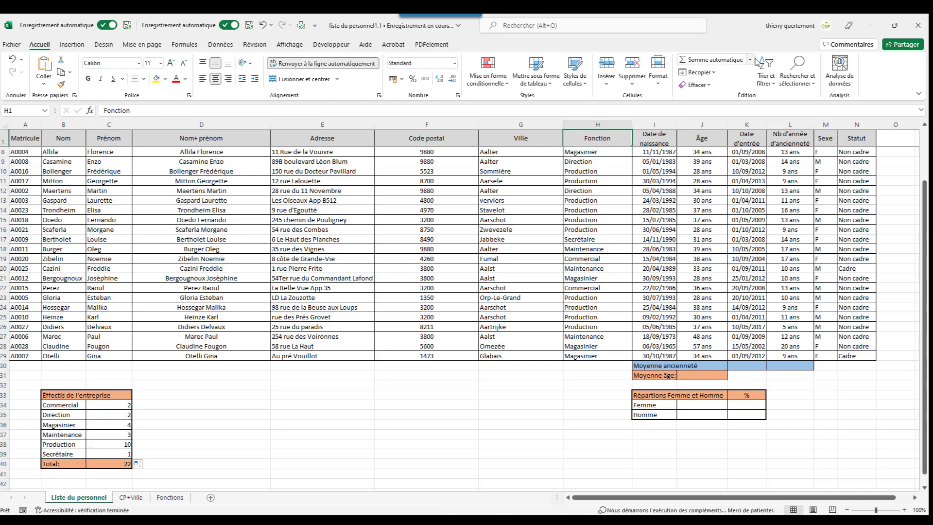
left_click(763, 85)
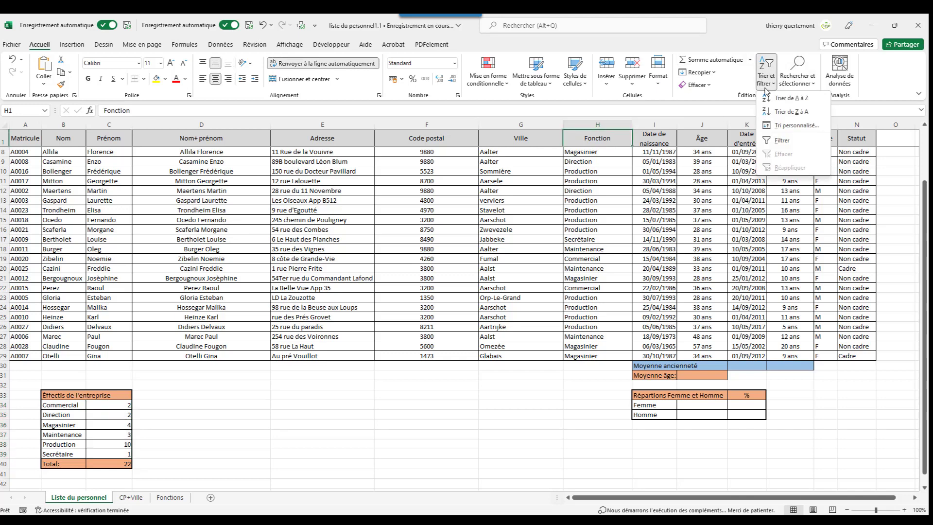
left_click(780, 142)
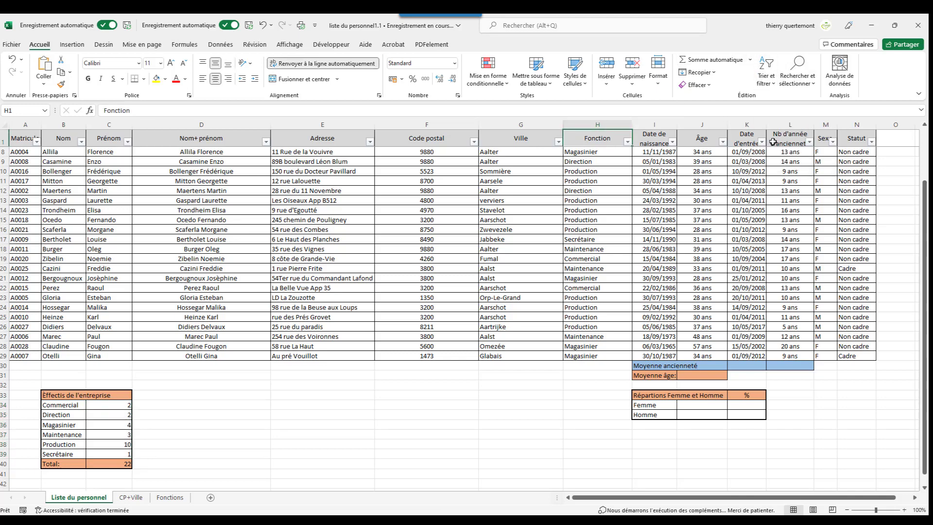
left_click(628, 142)
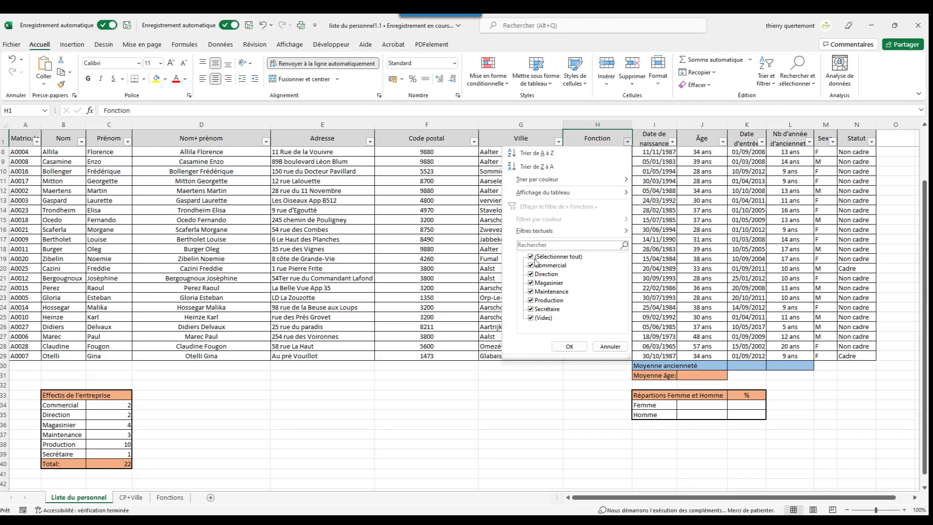
left_click(533, 259)
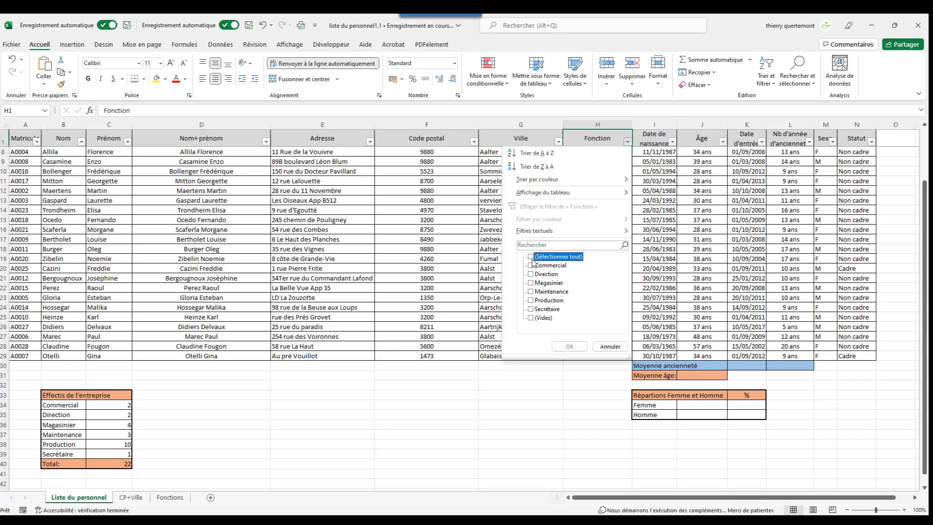
left_click(530, 301)
left_click(568, 348)
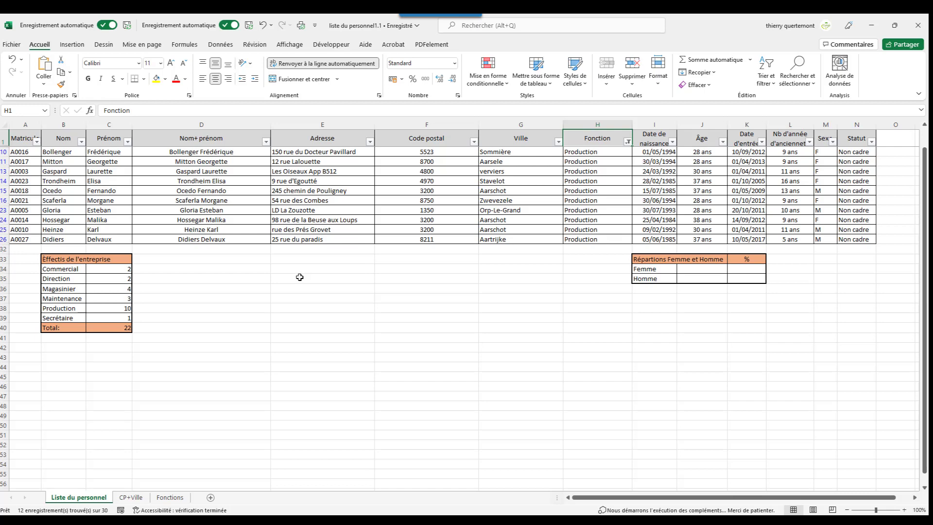
Step: Remove the filtering from the personnel list so all employees are shown again
left_click(630, 142)
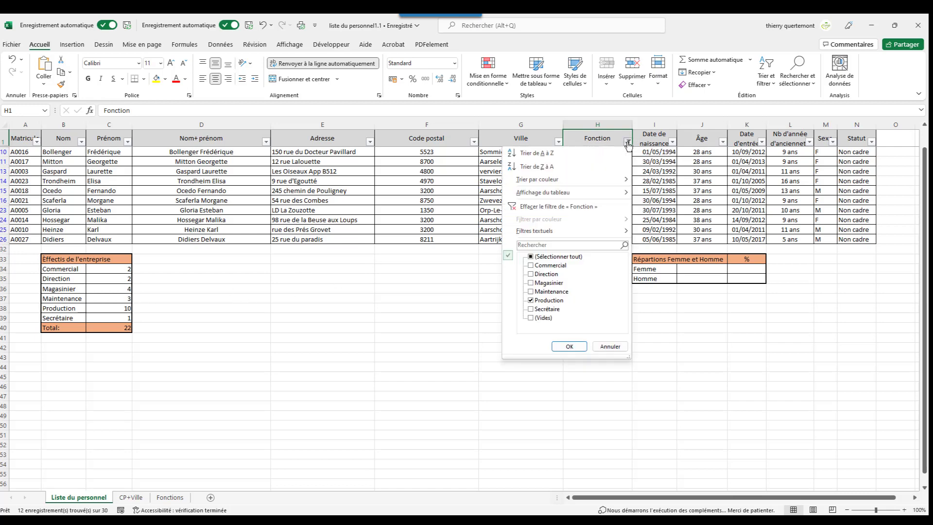
left_click(532, 257)
left_click(763, 82)
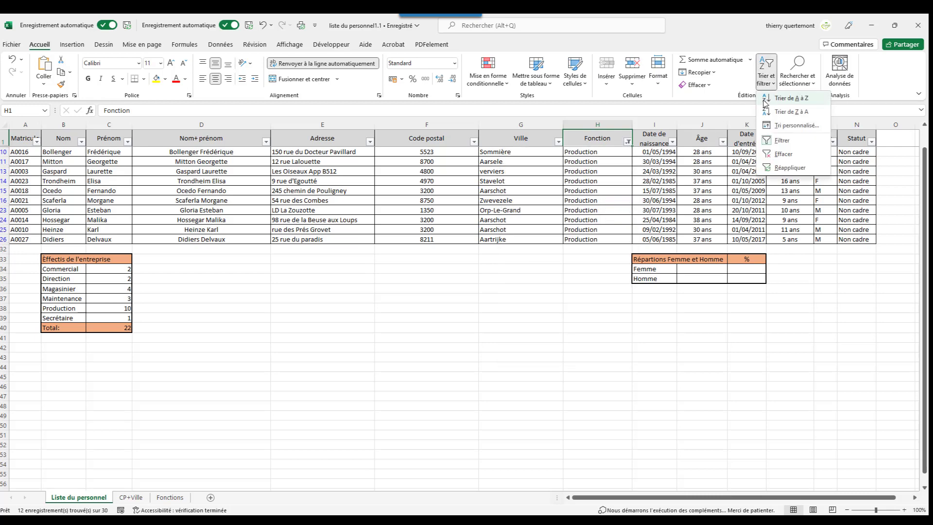
left_click(769, 141)
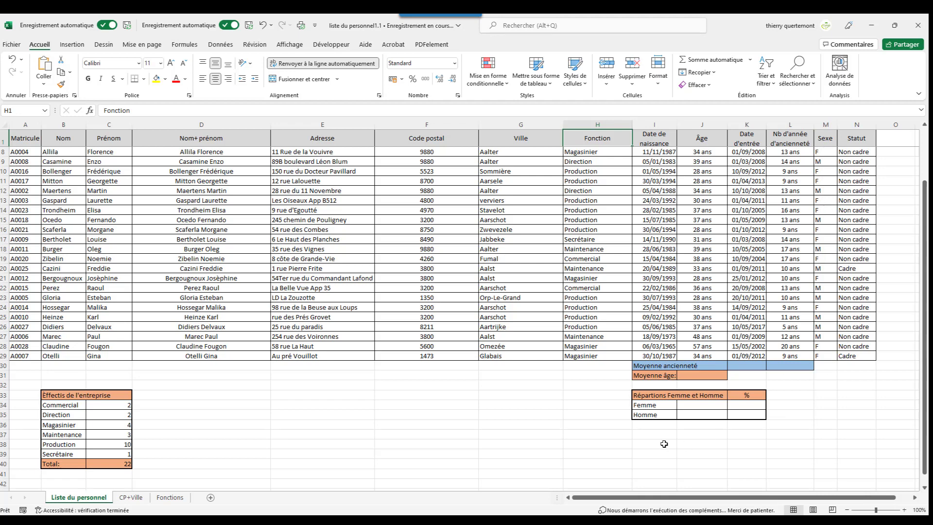
Step: Enter =NB.SI(M8:M29;"F") in J34 to count the women from the Sexe column
left_click(695, 406)
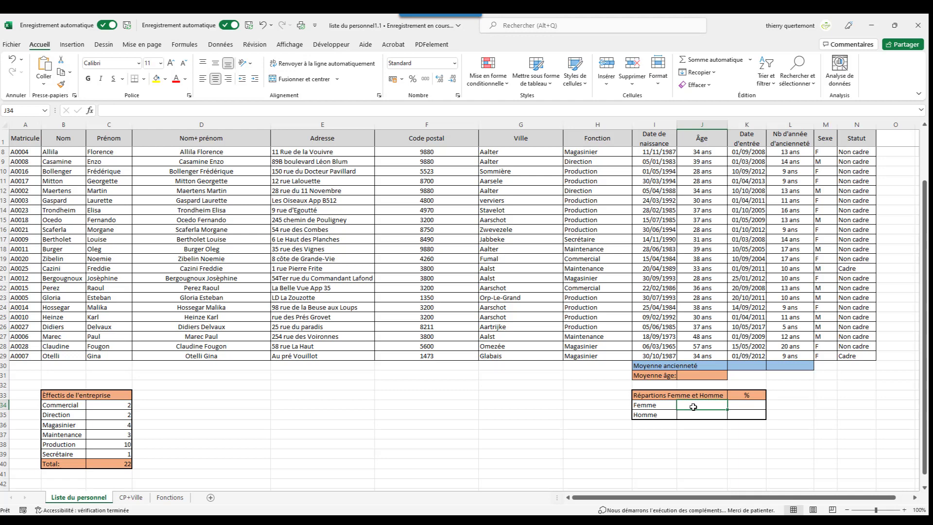
type("=")
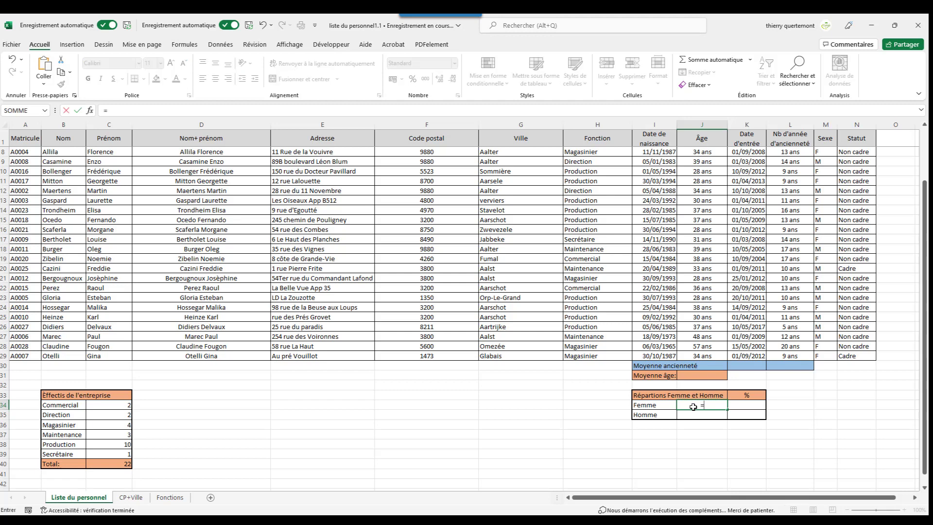
type("NB")
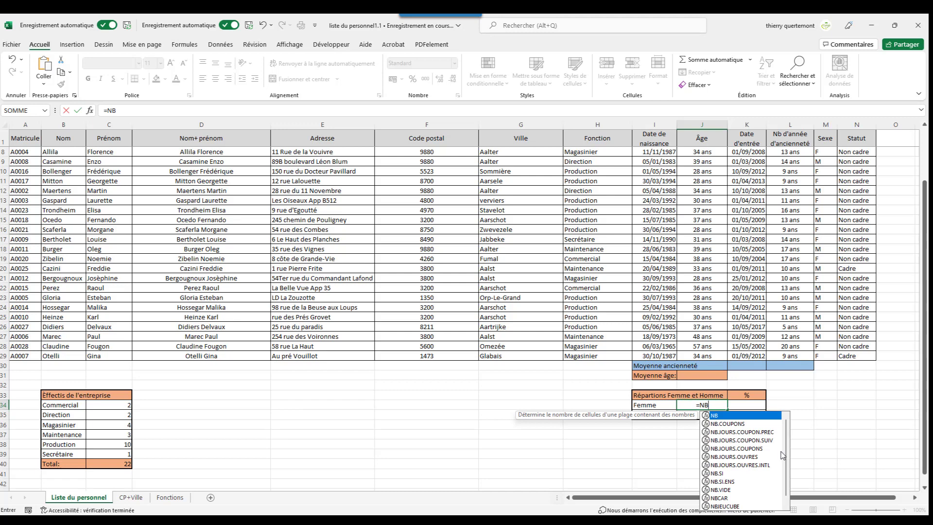
left_click(721, 473)
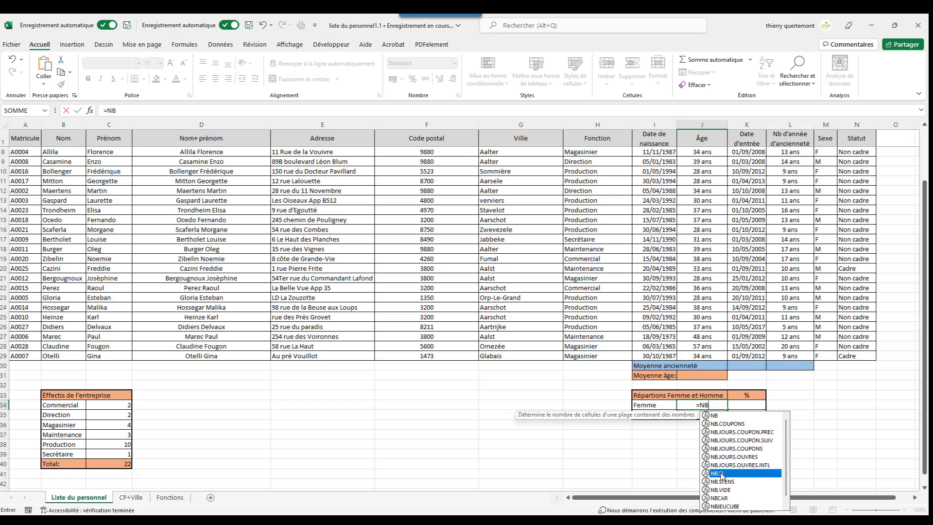
double_click(722, 474)
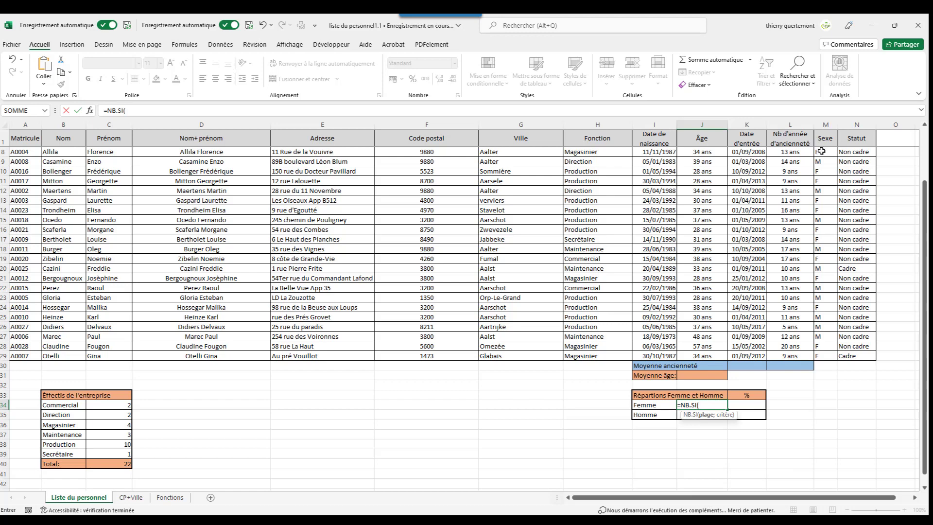
left_click_drag(821, 151, 836, 360)
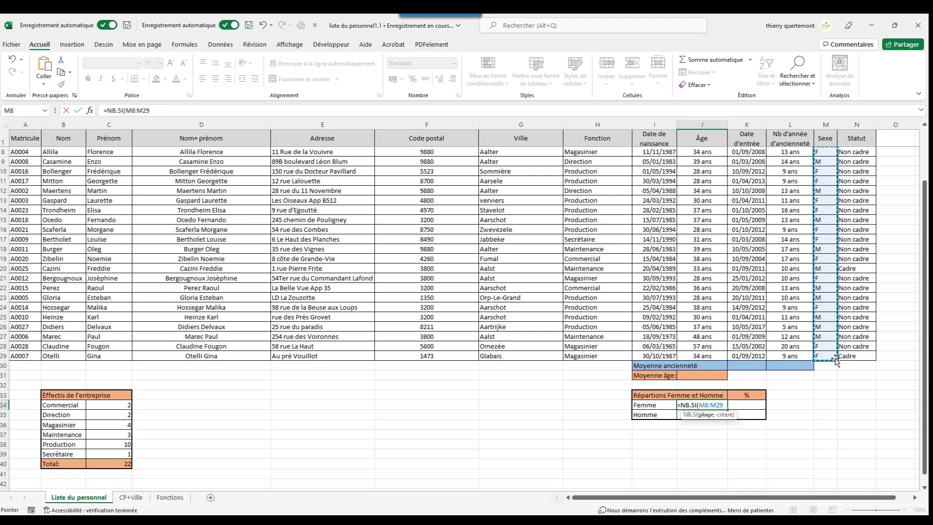
type(";")
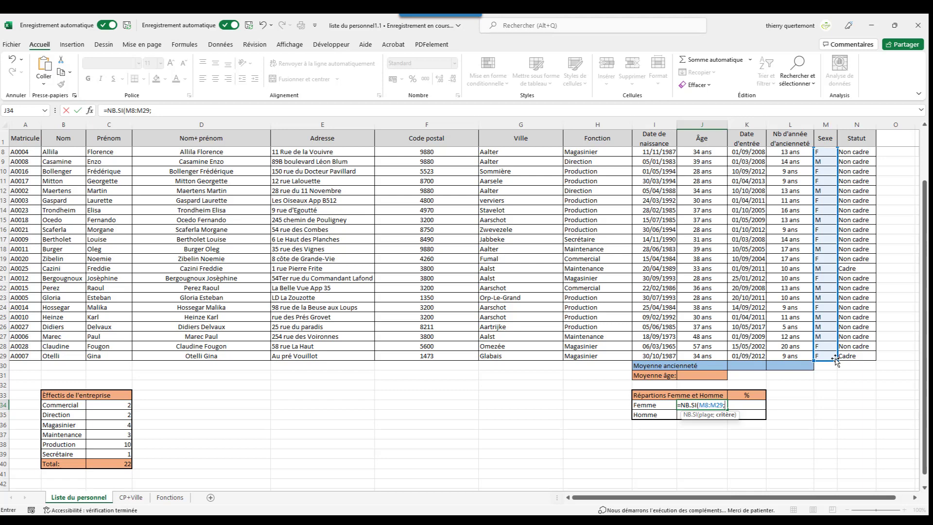
type("\"")
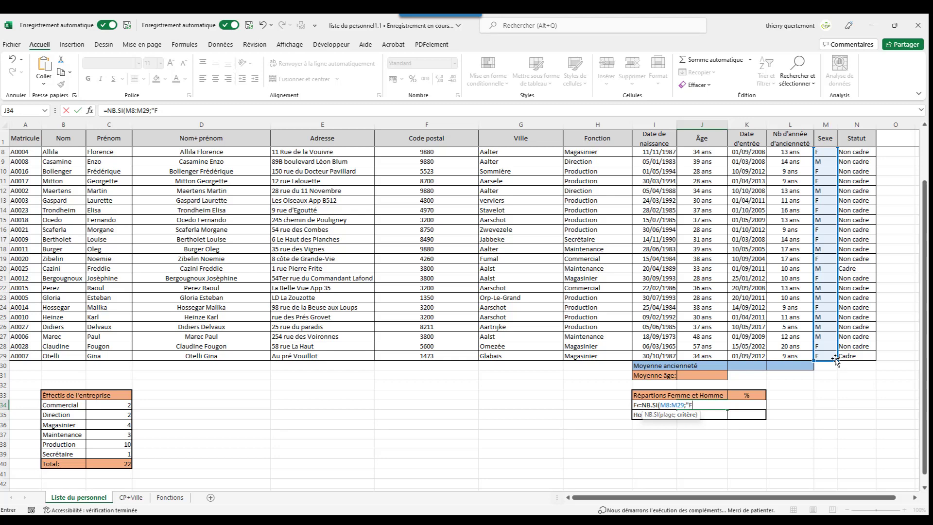
type("F3")
type("\"")
type(")")
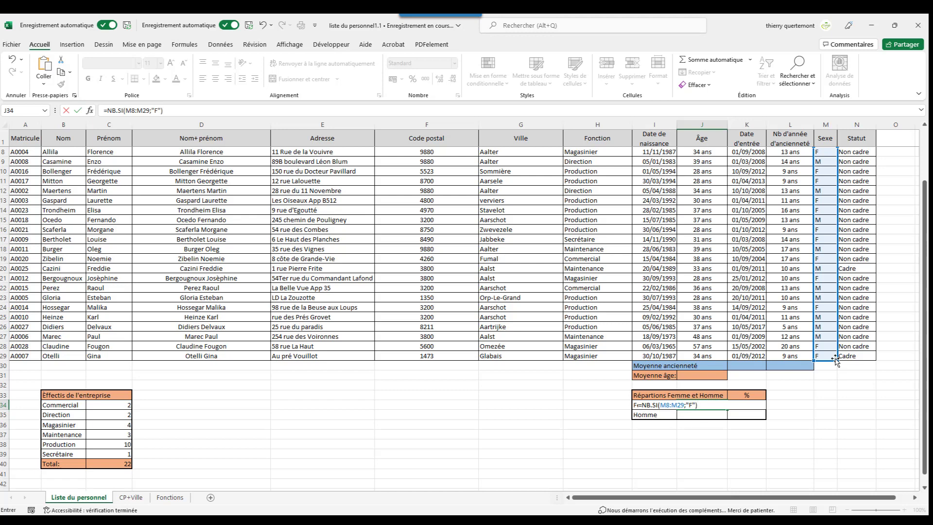
key("Return")
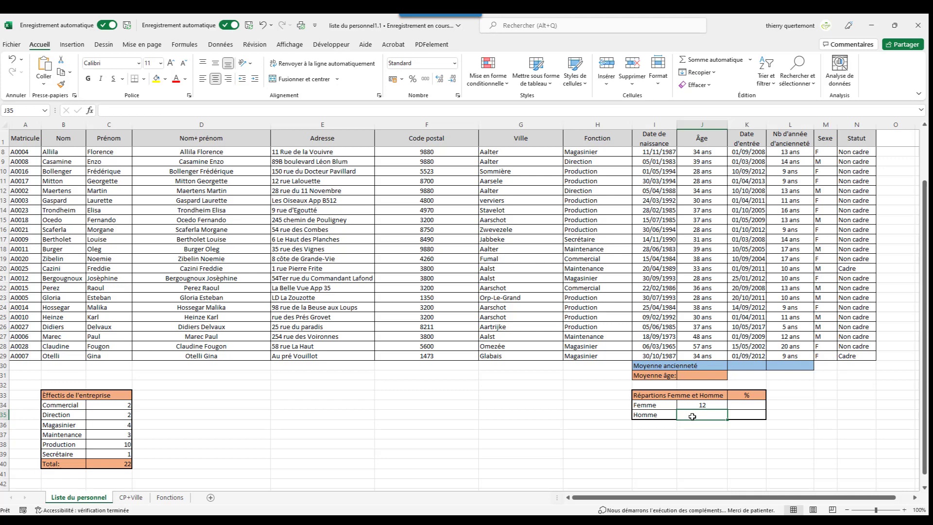
Step: Enter =NB.SI(M8:M29;"M") in J35 to count the men from the Sexe column
type("=")
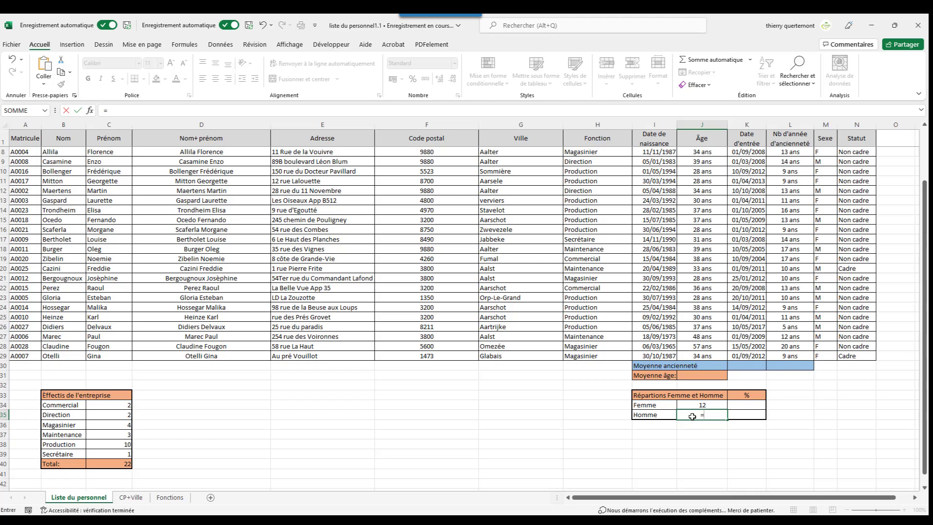
type("nb")
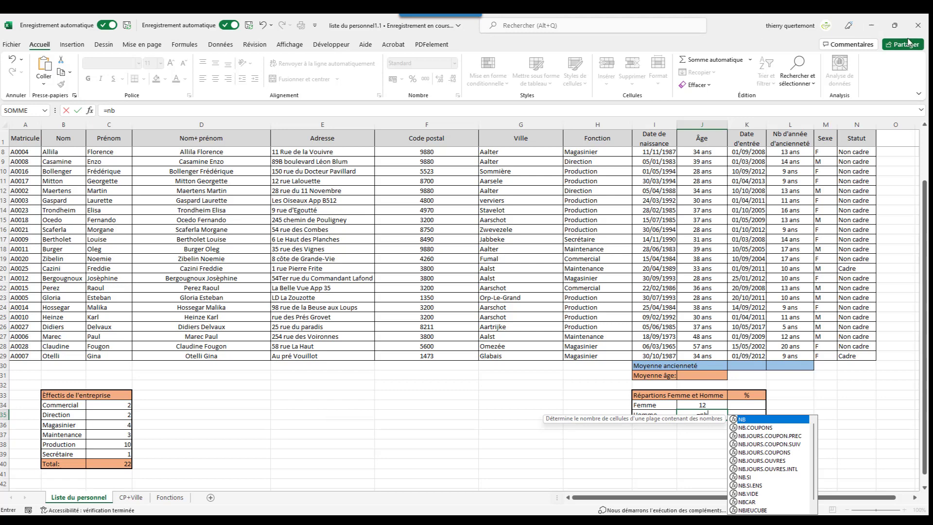
left_click(751, 478)
double_click(751, 478)
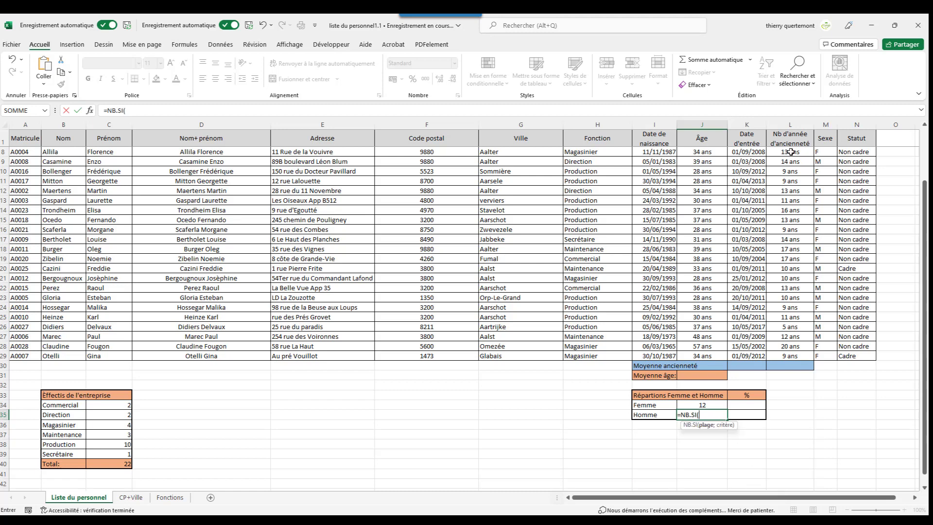
left_click_drag(826, 152, 834, 359)
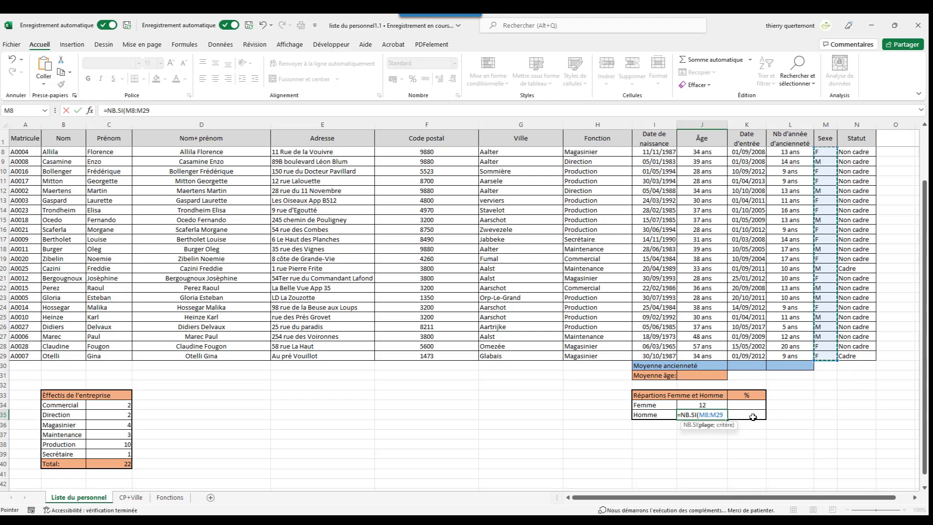
type(";")
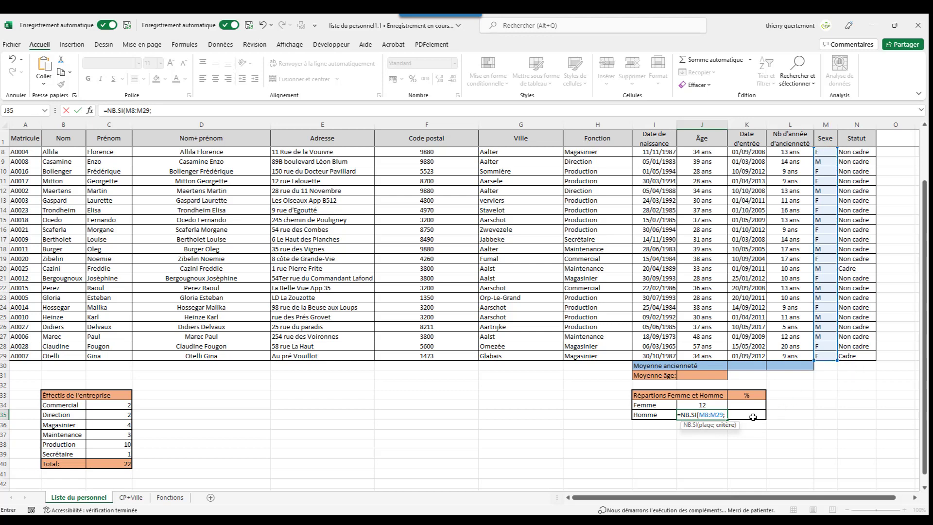
type("\"")
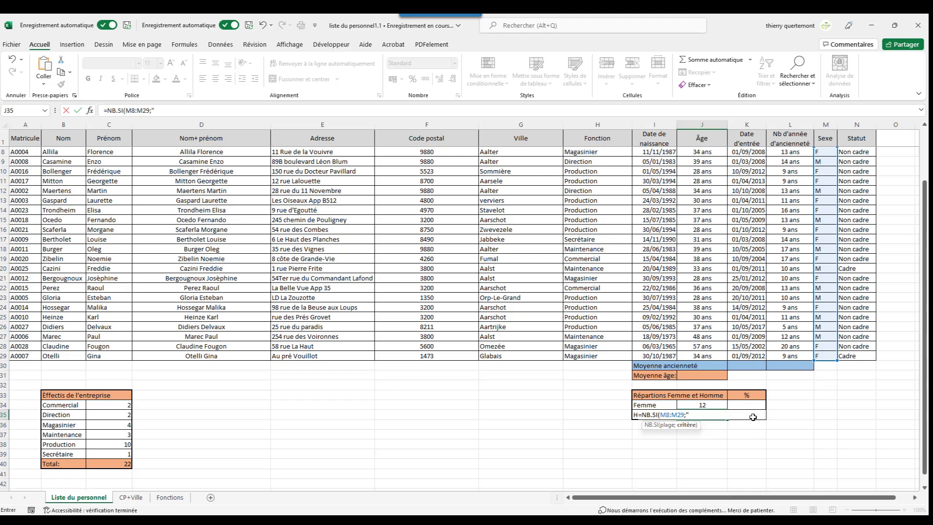
type("M\")")
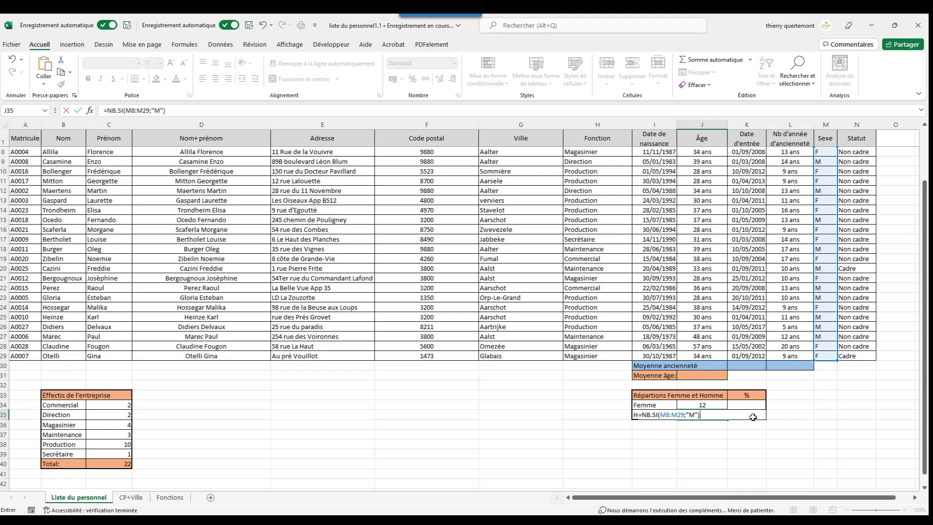
key("Return")
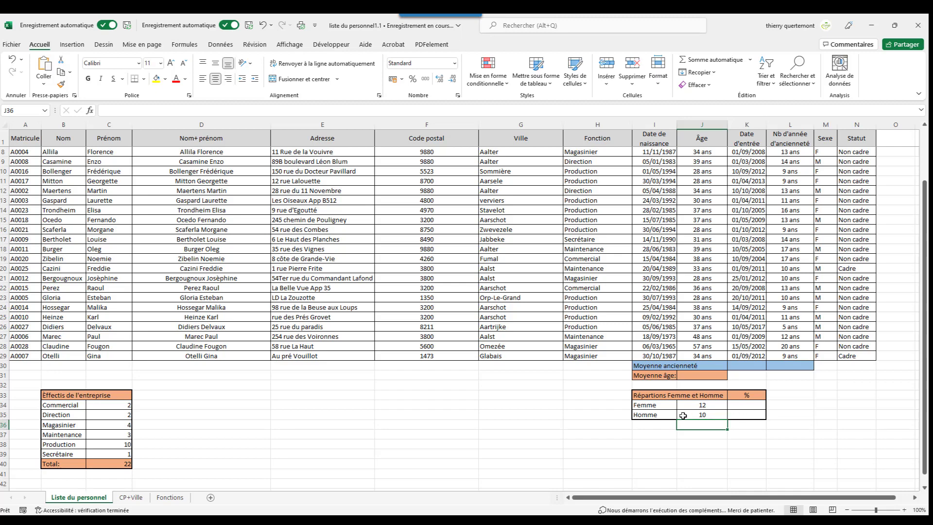
scroll(683, 391, "up", 1)
scroll(684, 387, "up", 1)
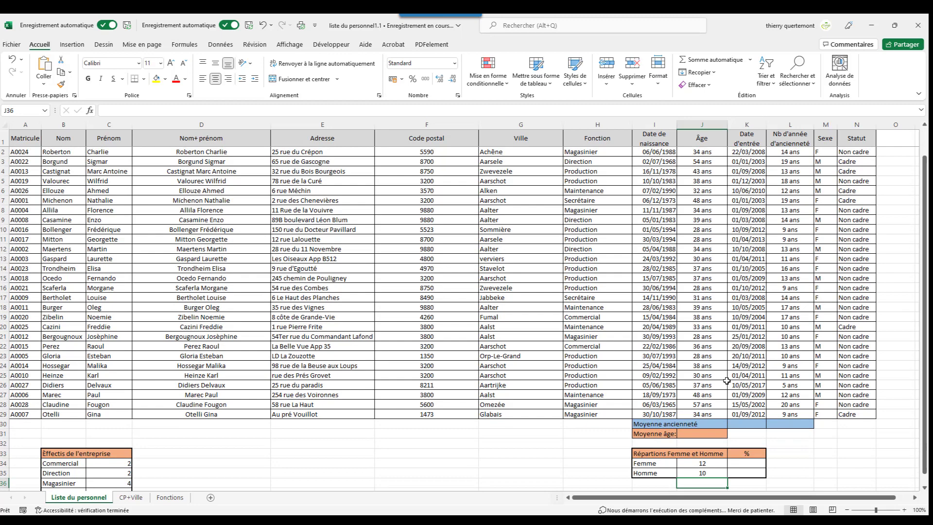
scroll(727, 381, "down", 2)
scroll(726, 381, "up", 2)
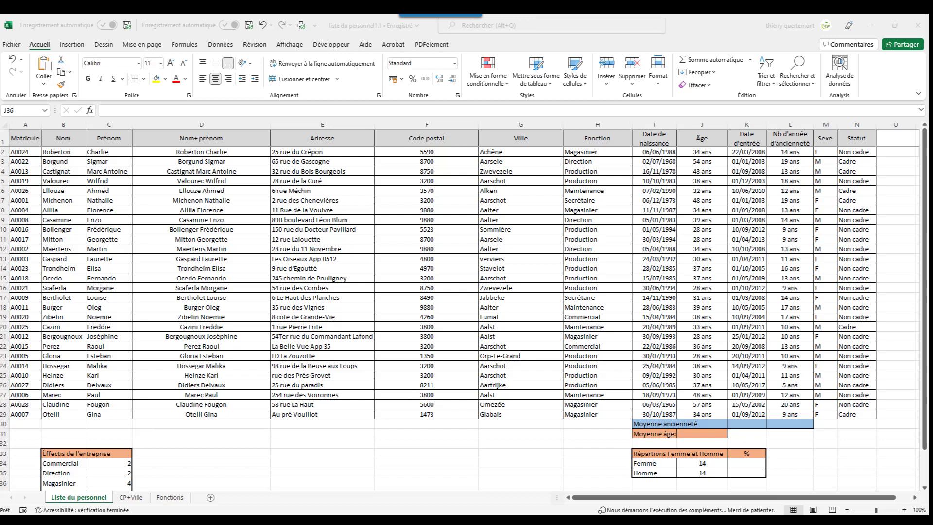
Step: Format K34, the women's percentage cell, as Pourcentage with 0 decimals
scroll(653, 365, "down", 3)
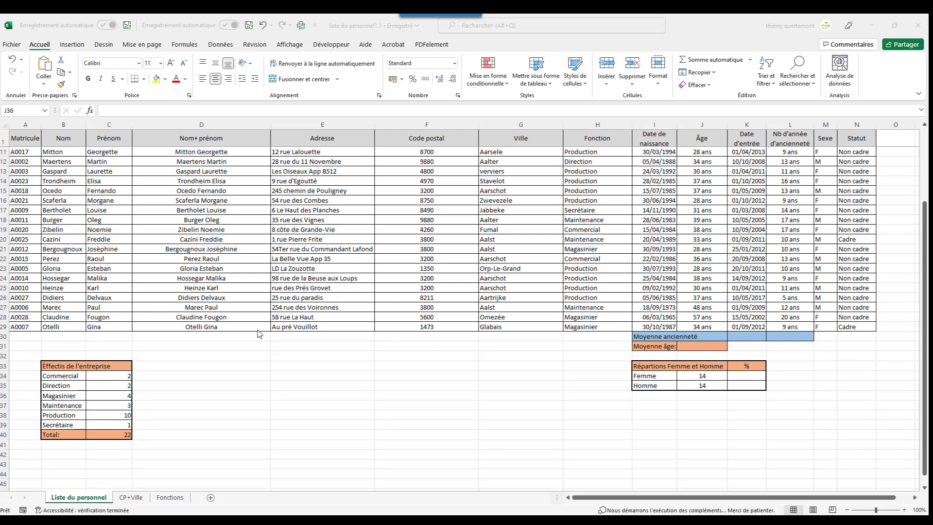
left_click(742, 375)
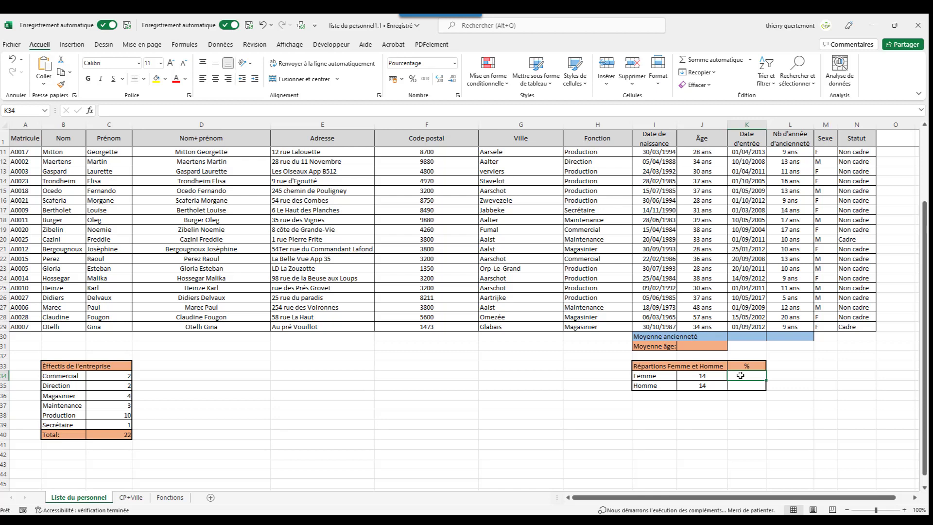
right_click(739, 375)
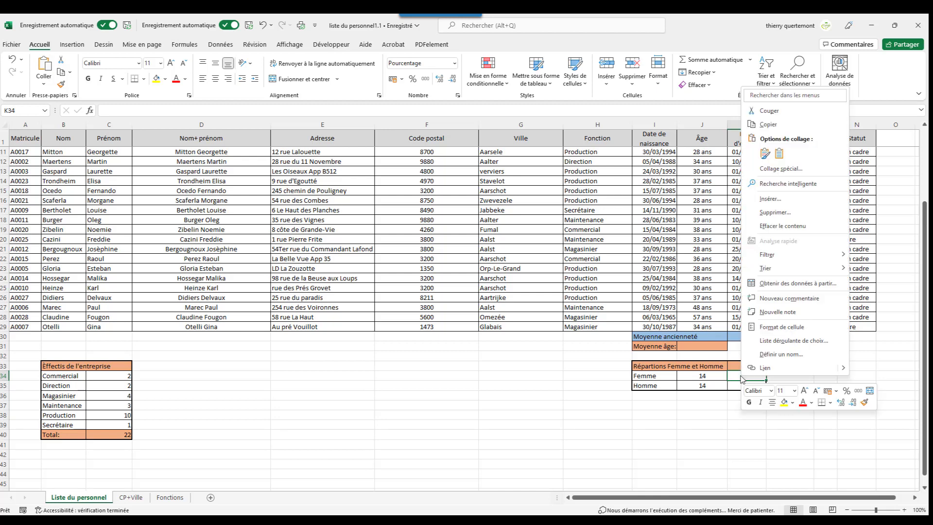
left_click(776, 327)
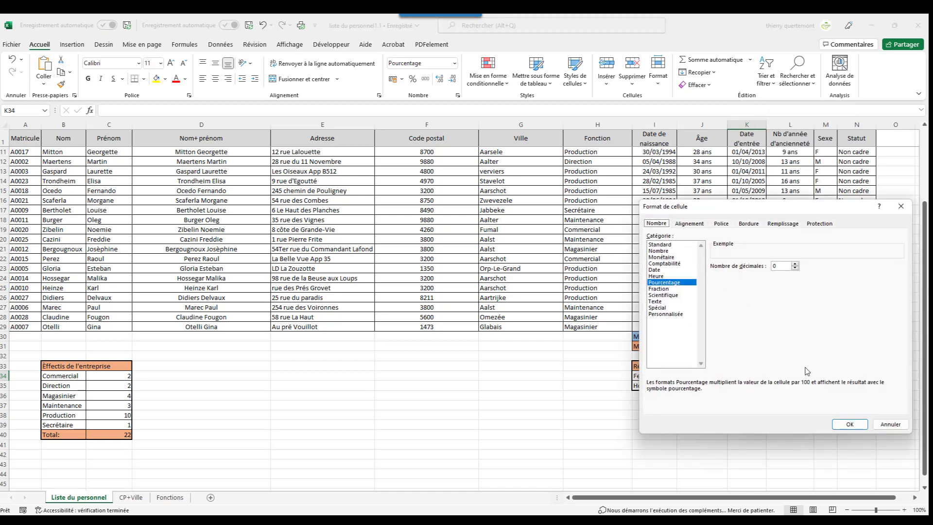
left_click(848, 426)
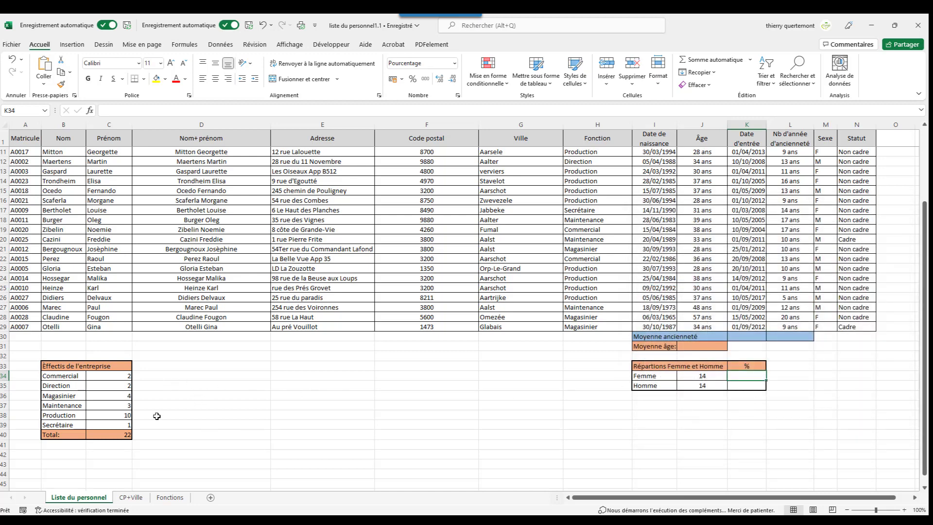
Step: Check the Total cell C40 of the company headcount table against the personnel list
left_click(119, 435)
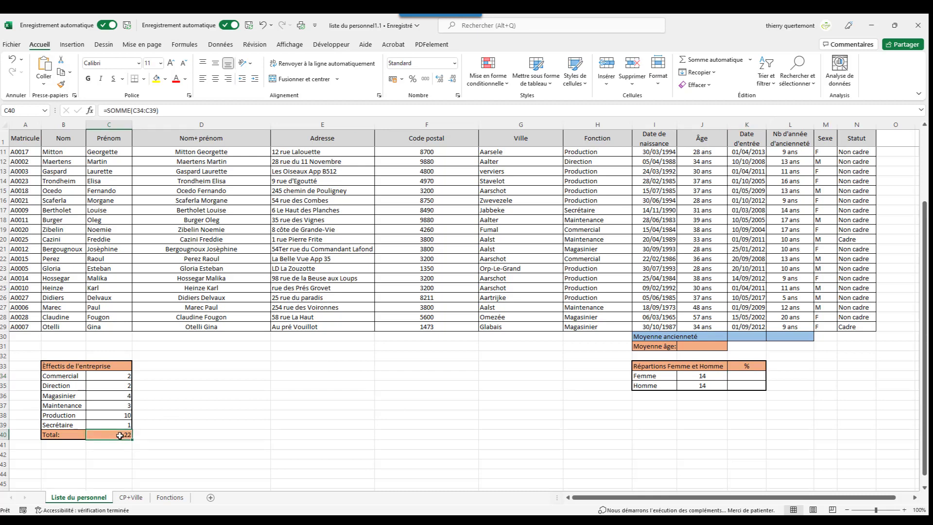
scroll(232, 419, "up", 3)
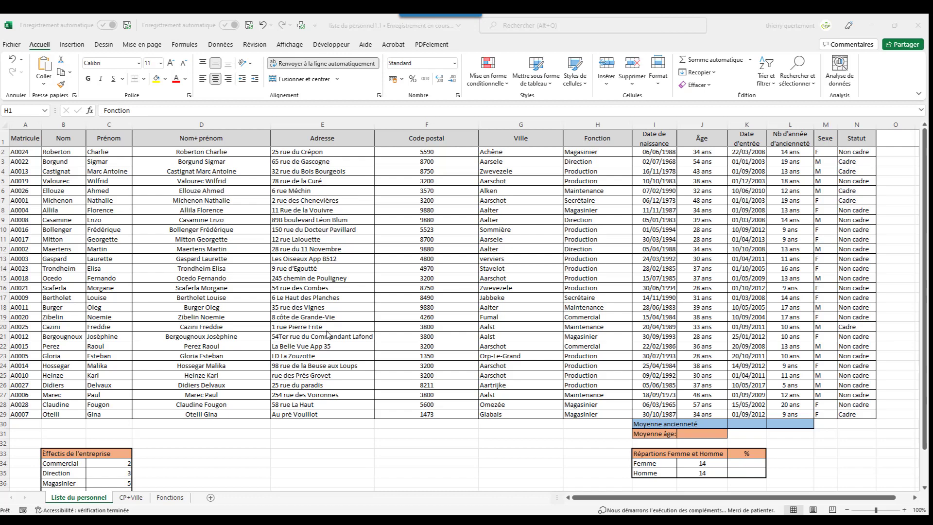
scroll(327, 334, "down", 3)
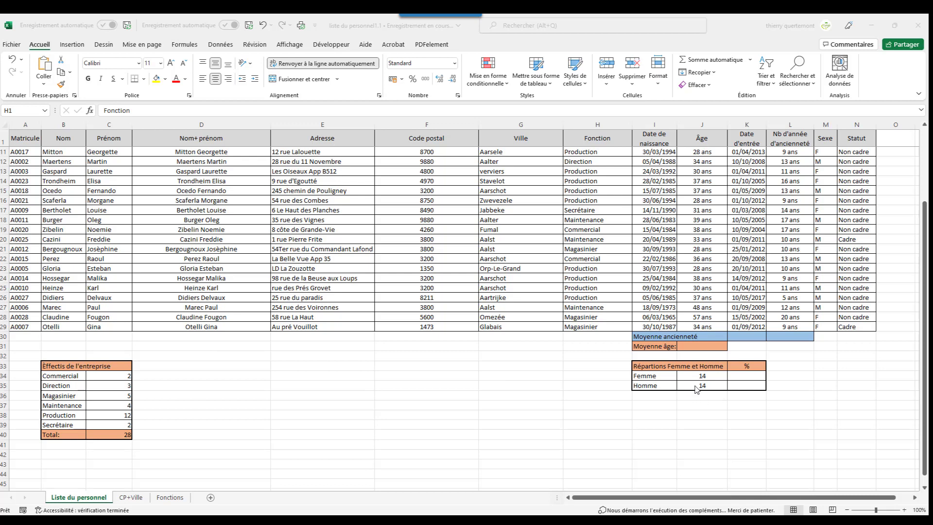
left_click(741, 377)
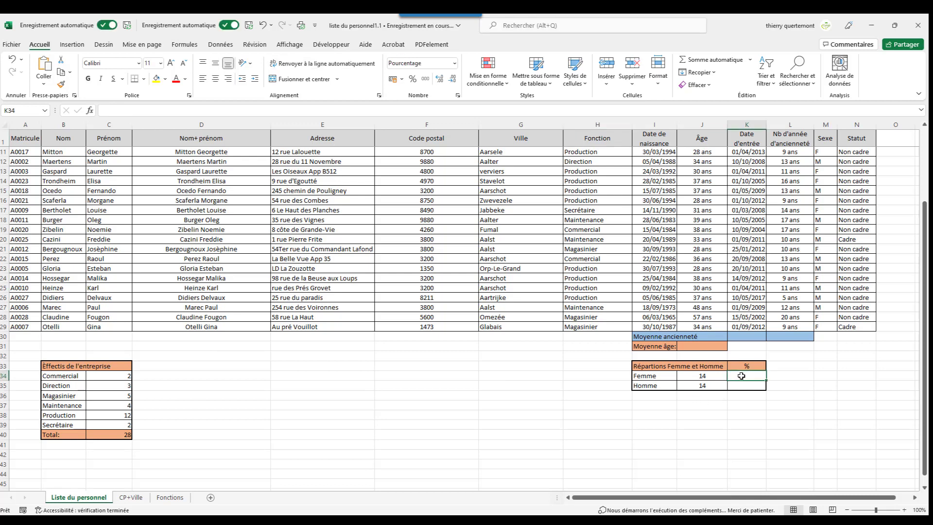
type("=")
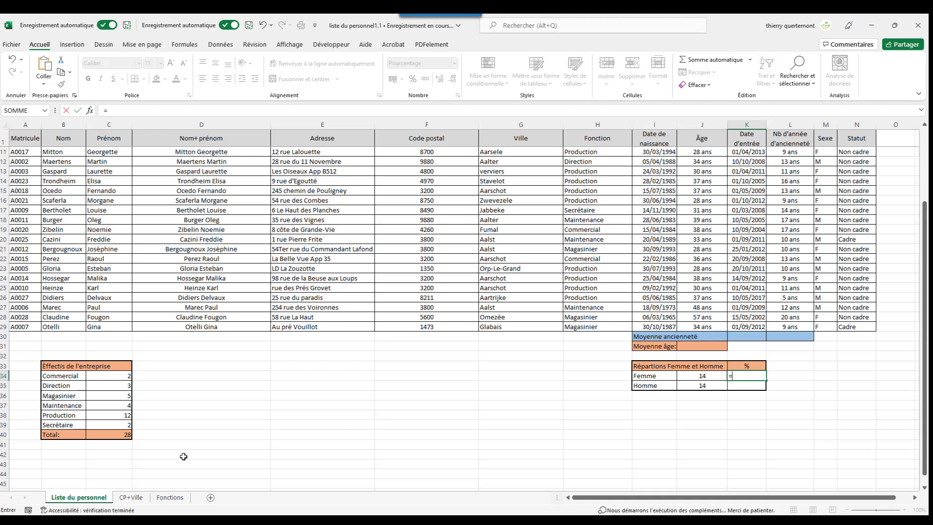
left_click(118, 437)
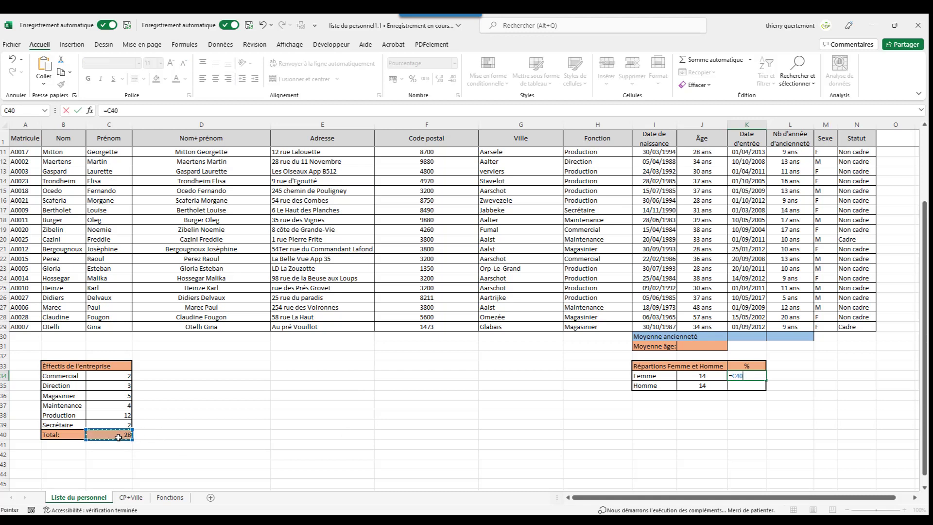
key("Escape")
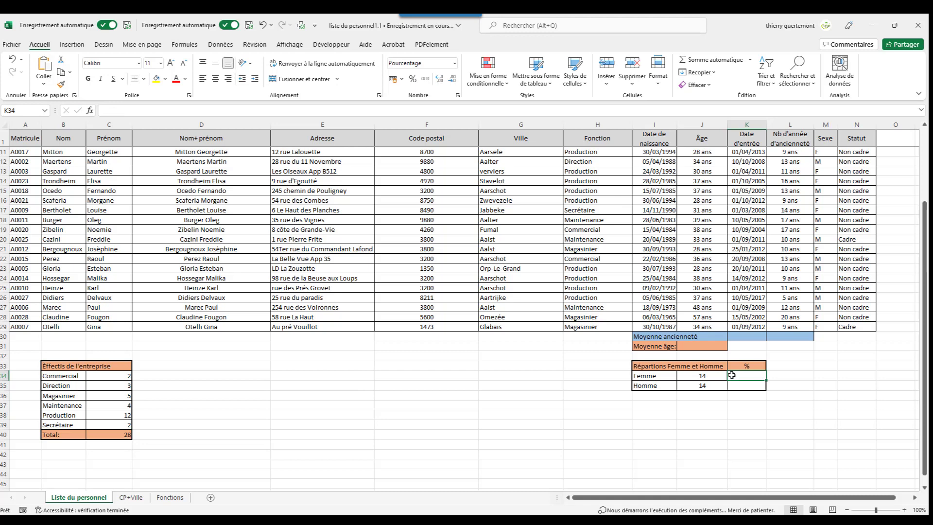
Step: Enter =J34/C40 in K34 to calculate the percentage of women in the total headcount
type("=")
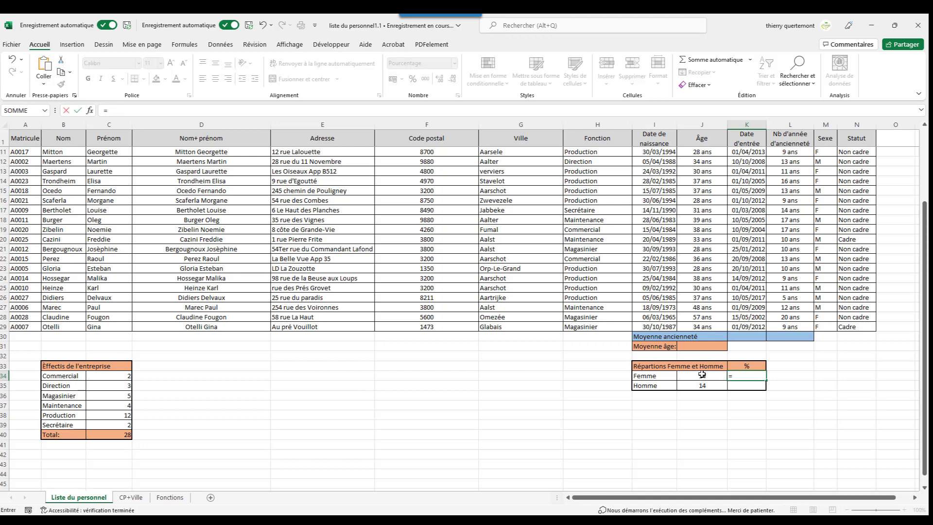
left_click(701, 374)
type("/")
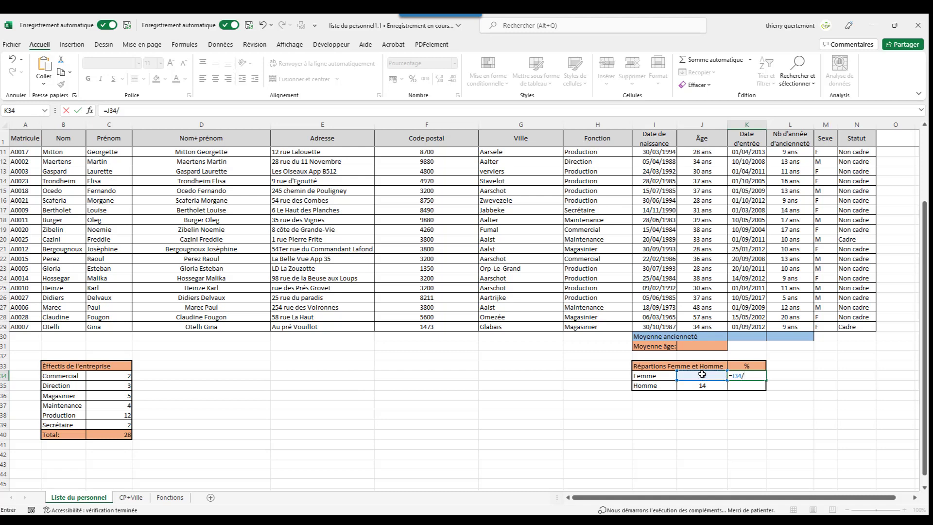
left_click(116, 436)
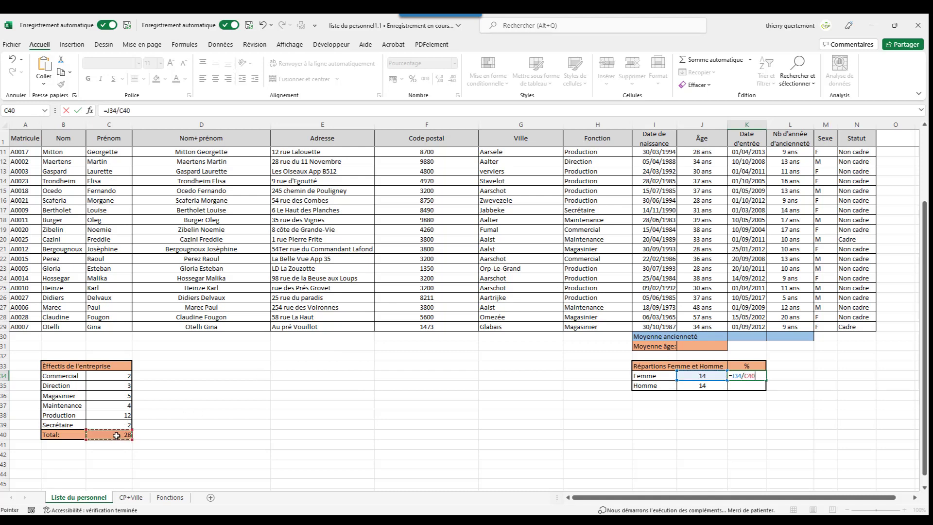
key("Return")
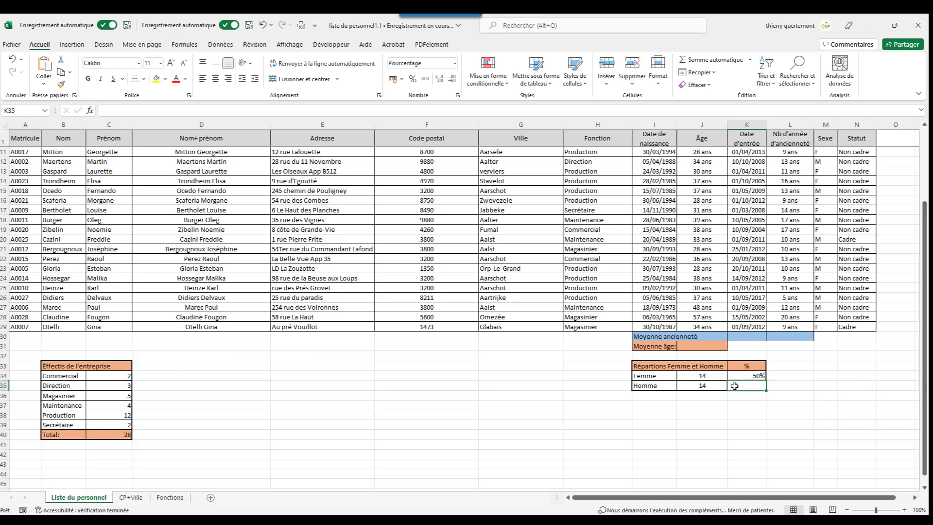
Step: Enter =J35/C40 in K35 to calculate the percentage of men in the total headcount
type("=")
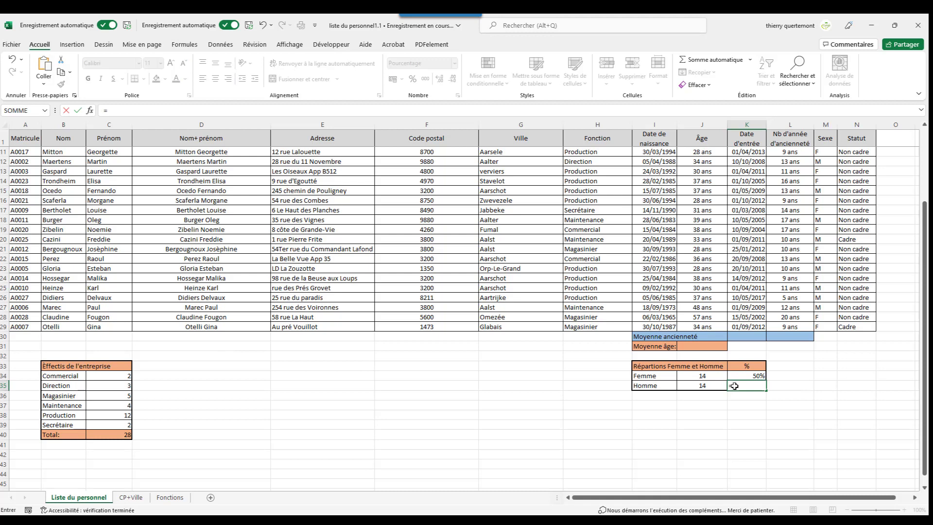
left_click(705, 386)
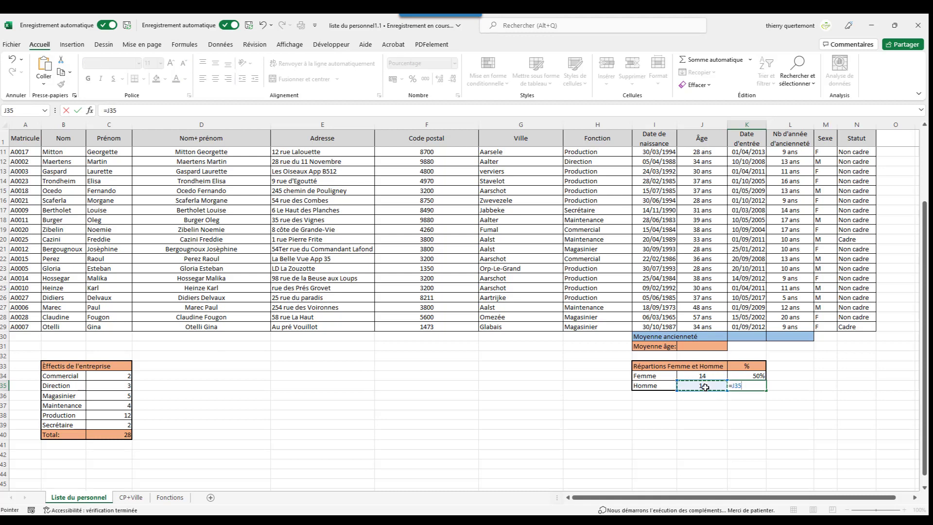
type("/")
left_click(122, 436)
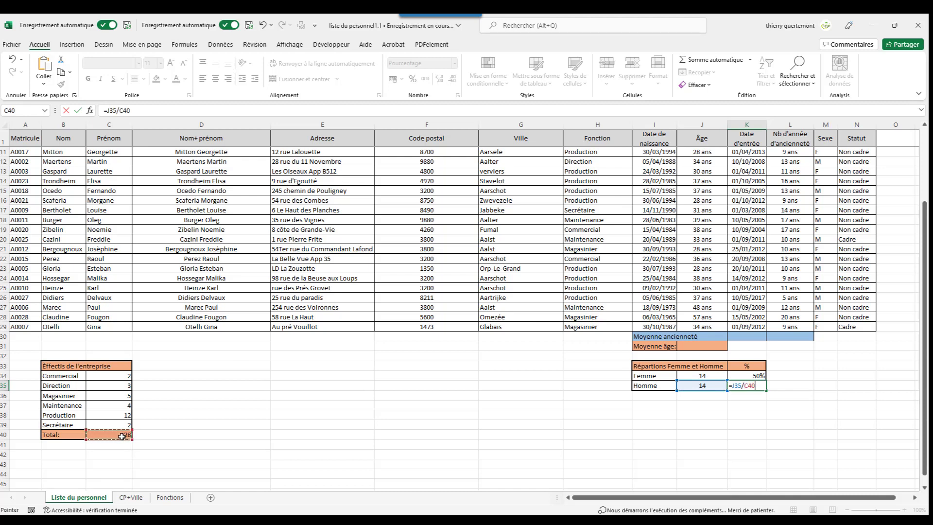
key("Return")
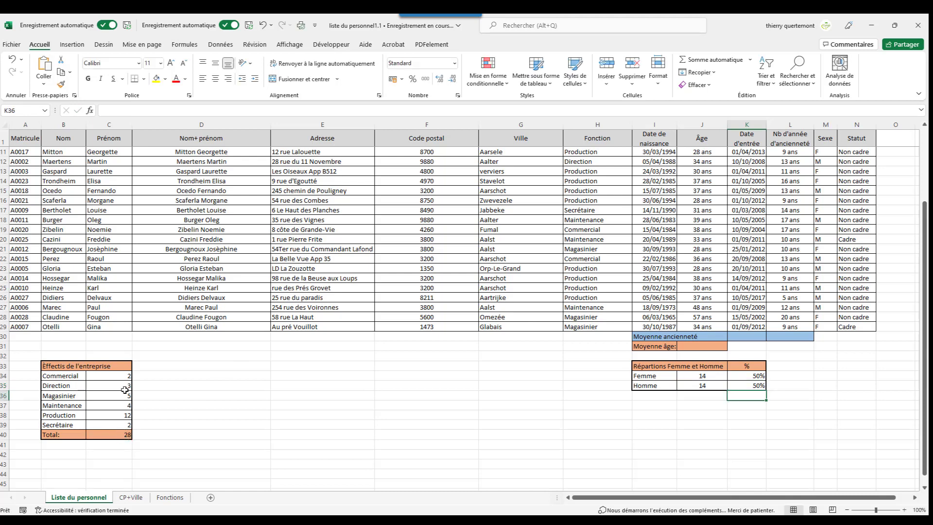